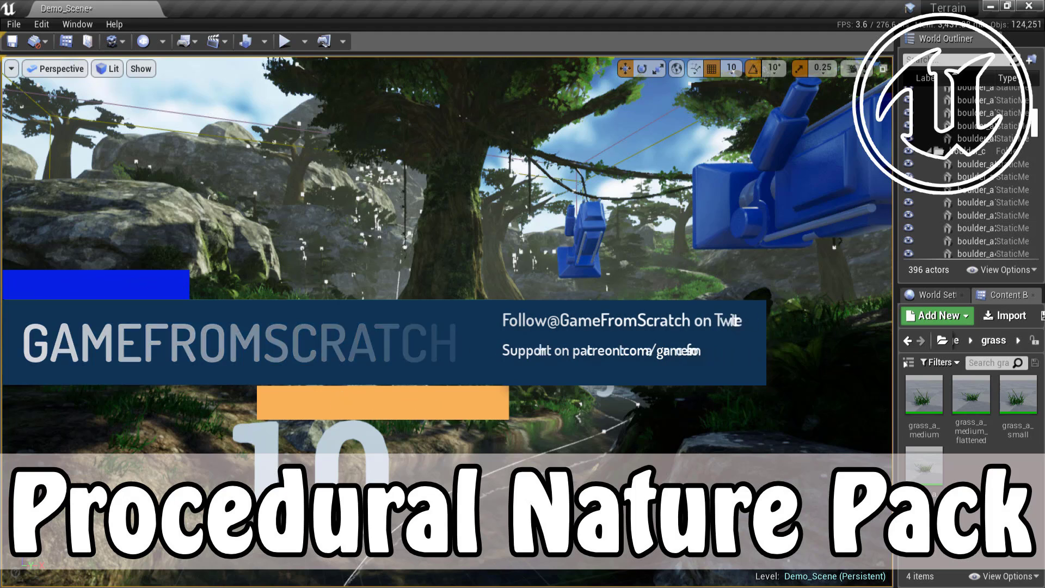
# - Switch to the web browser and open the Procedural Nature Pack Vol 1 page from the article's free forever assets
pyautogui.hotkey('alt', 'Tab')
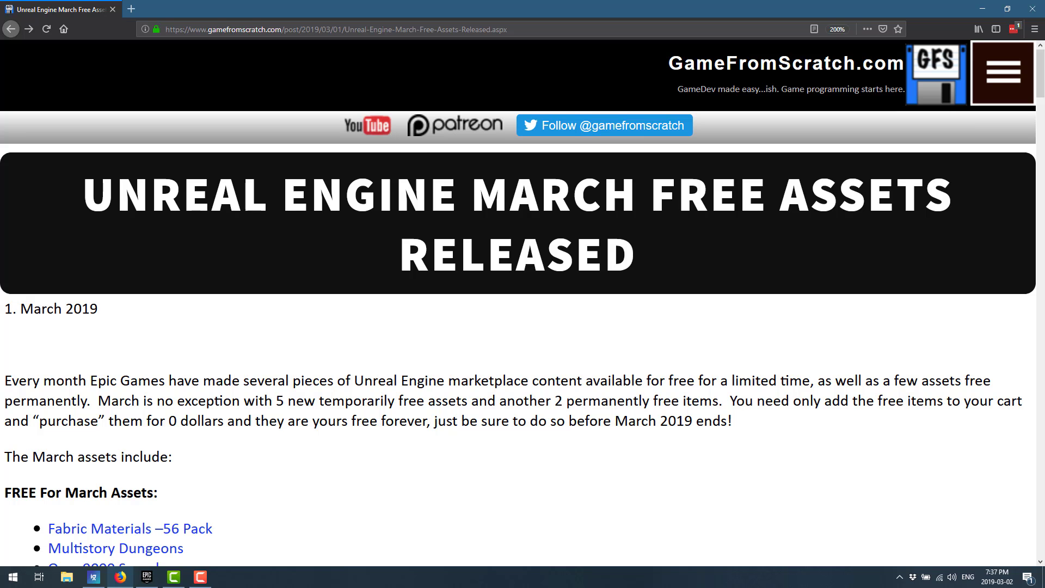
pyautogui.scroll(-2, 354, 460)
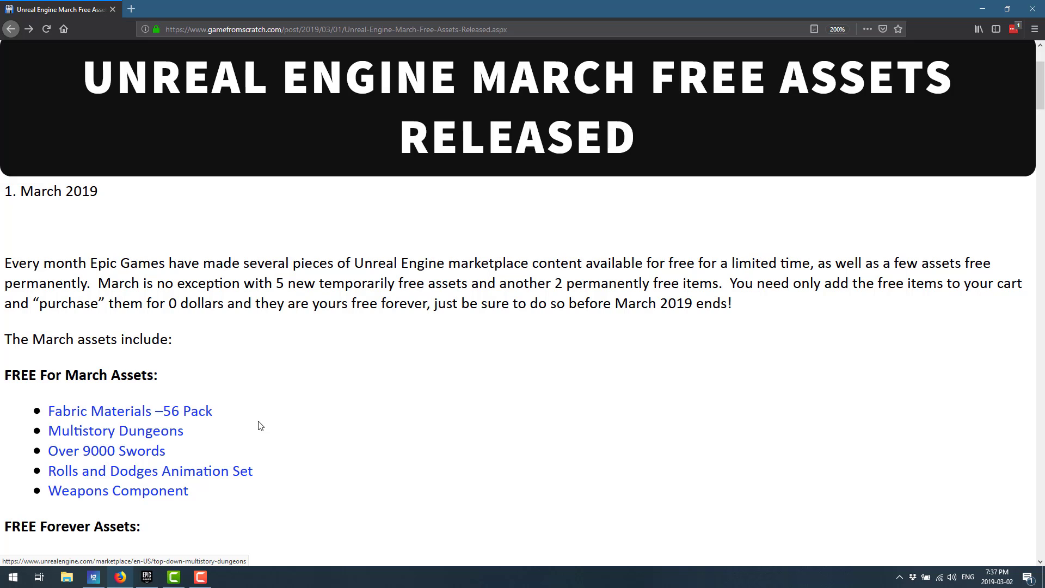
pyautogui.scroll(-4, 258, 420)
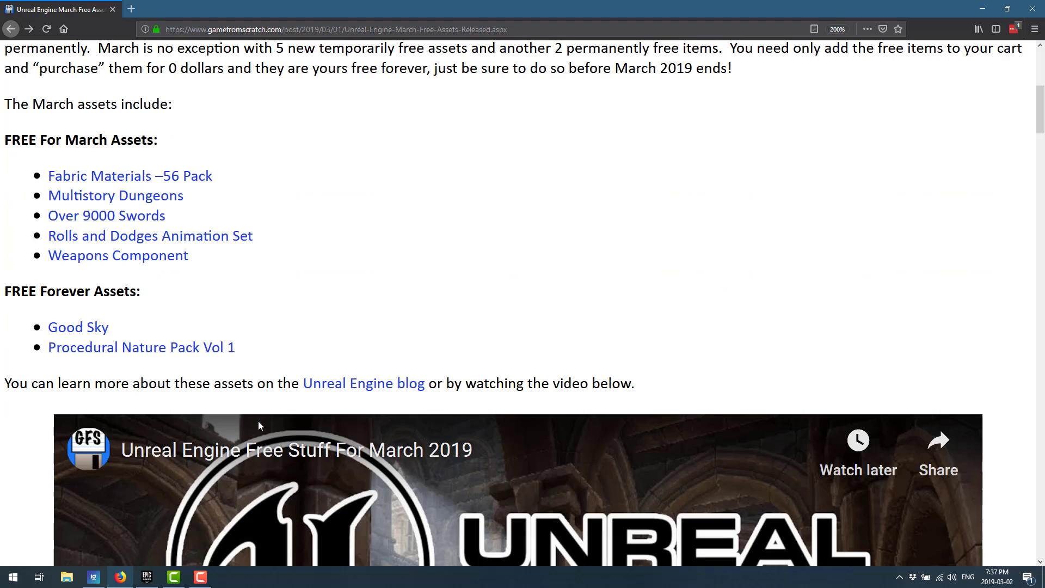
pyautogui.click(104, 355)
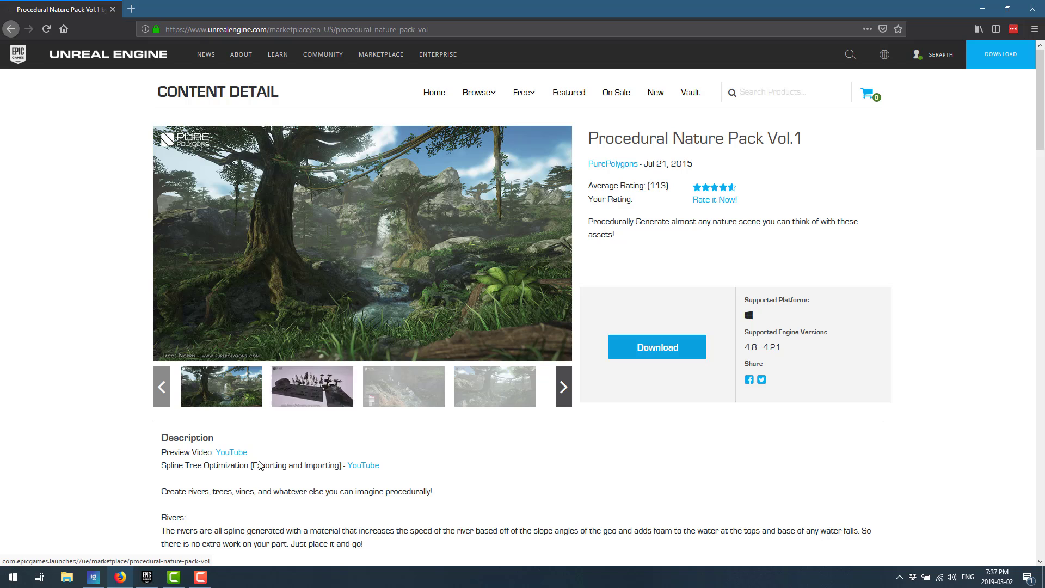
# - Switch to the Epic Games launcher, locate Procedural Nature Pack Vol.1 in the vault, and launch the Unreal Engine Preview
pyautogui.click(146, 576)
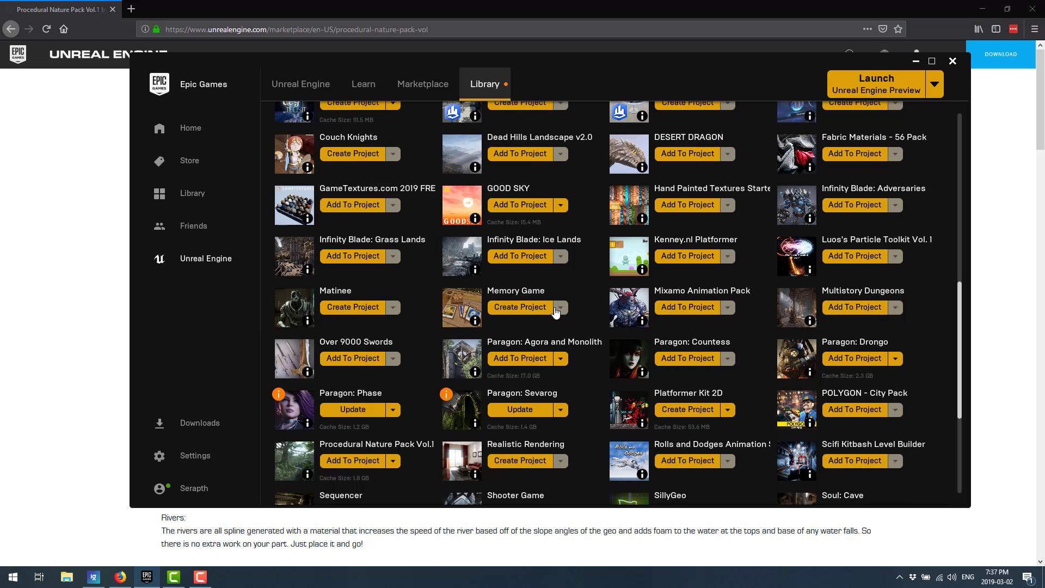
pyautogui.scroll(1, 576, 216)
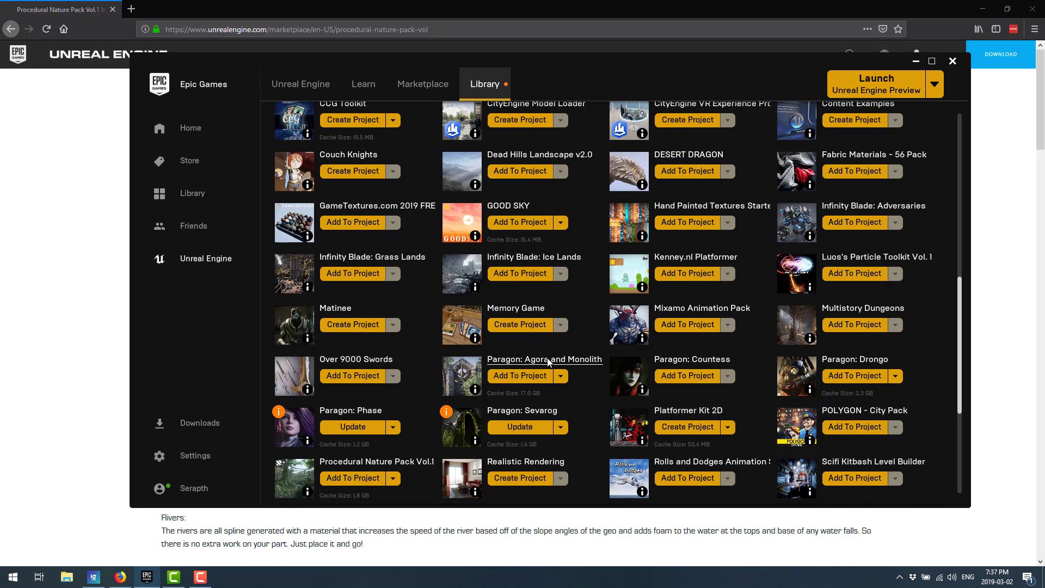
pyautogui.scroll(-1, 549, 363)
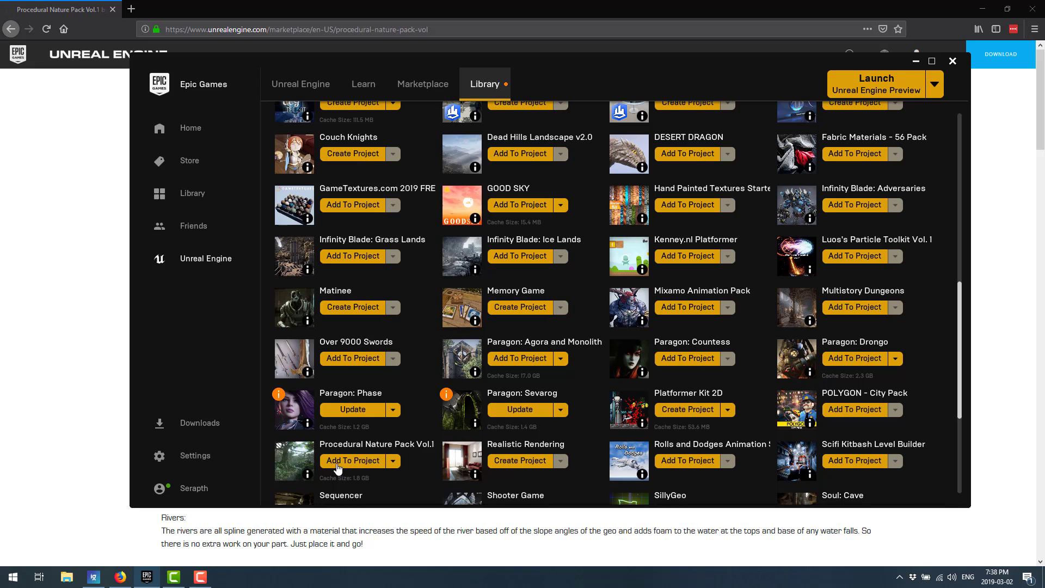
pyautogui.click(885, 86)
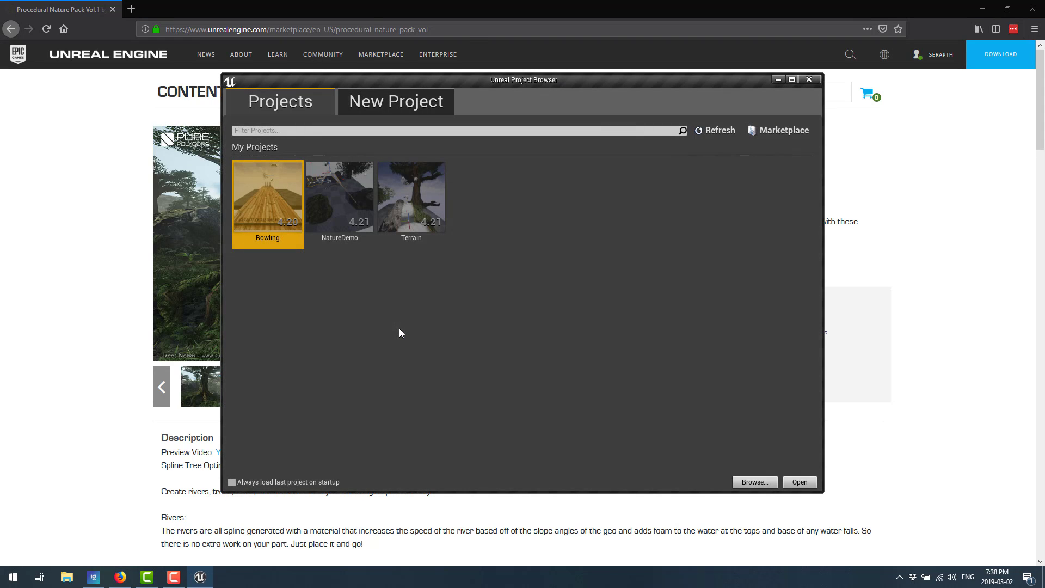
# - Create a new Blank Blueprint project named YoutubeDemo with no starter content
pyautogui.click(428, 104)
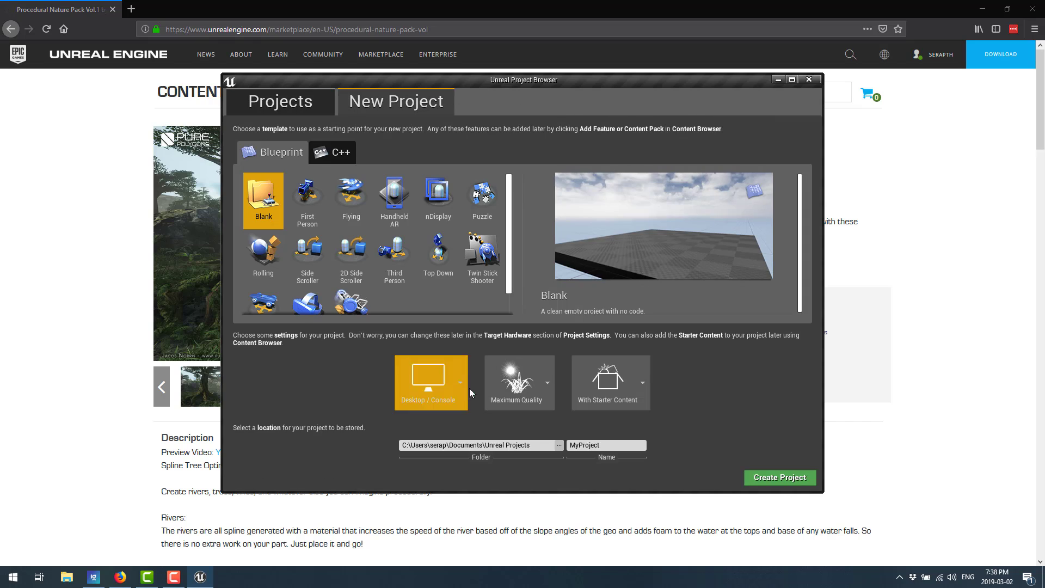
pyautogui.click(627, 445)
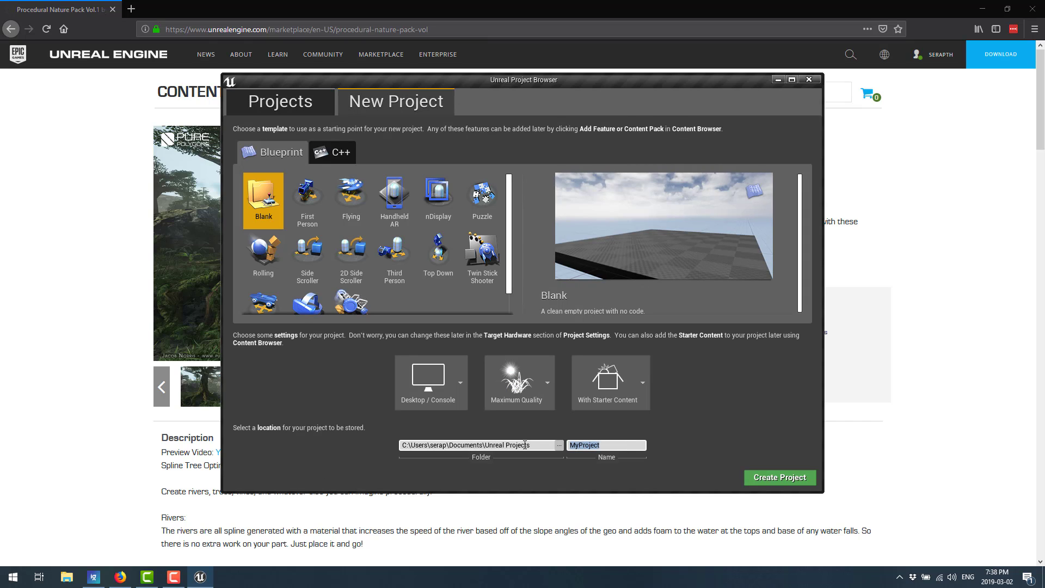
pyautogui.write('YoutubeDemo')
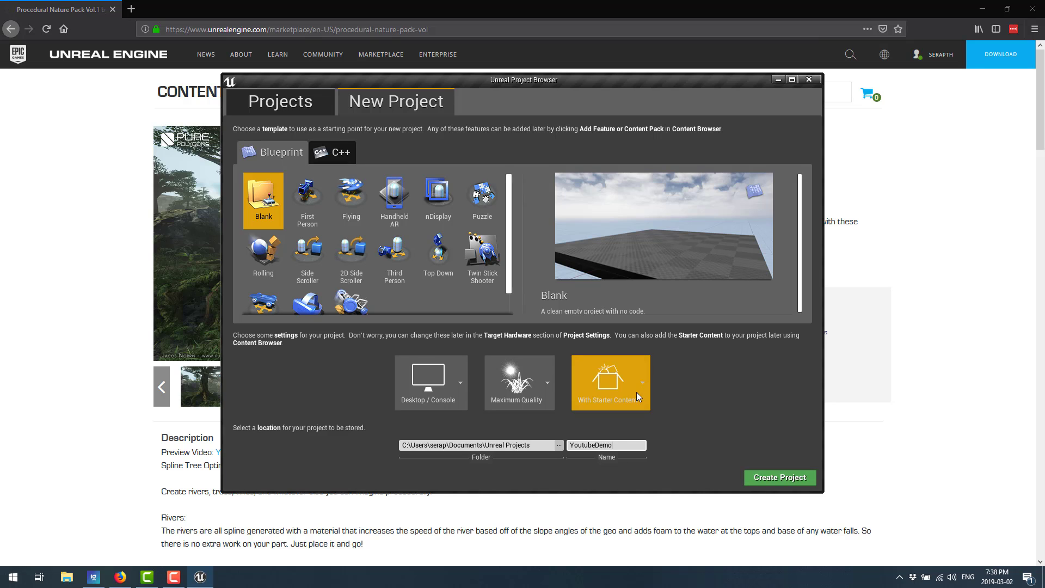
pyautogui.click(608, 381)
pyautogui.click(602, 445)
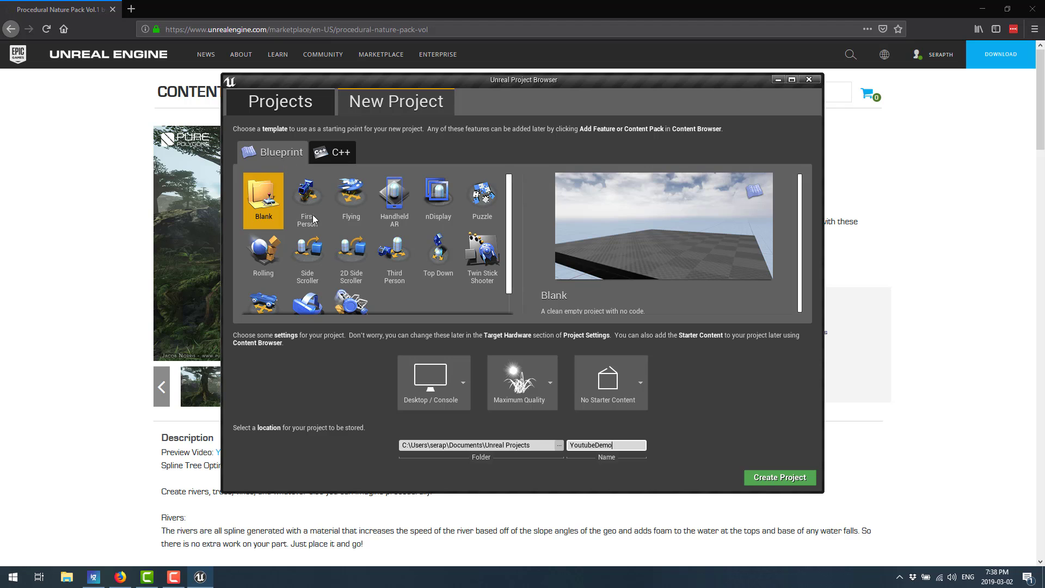
pyautogui.click(780, 478)
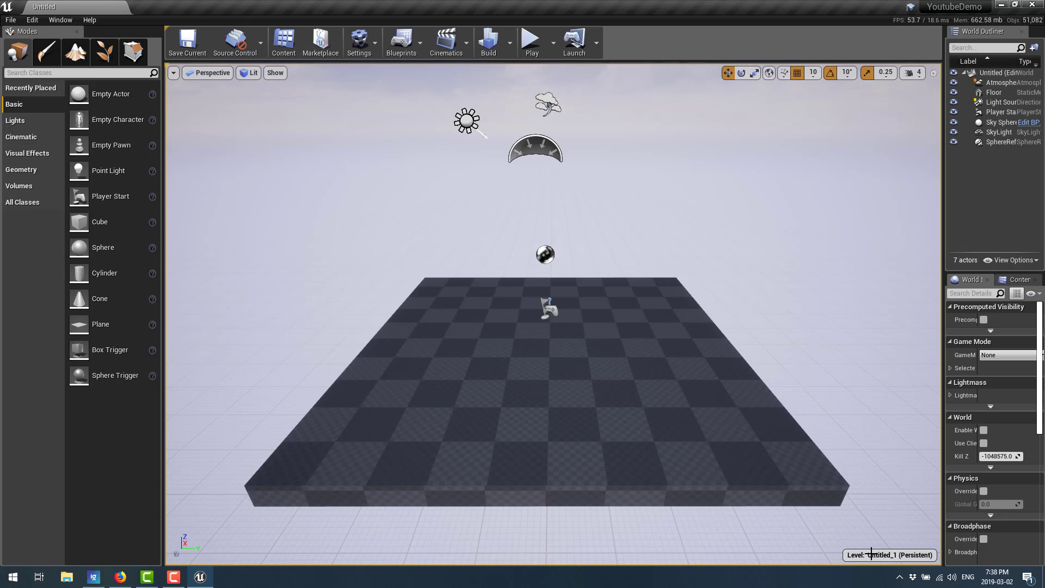
# - From the Epic Games launcher's vault, add Procedural Nature Pack Vol.1 to the YoutubeDemo project using asset version 4.21
pyautogui.click(900, 577)
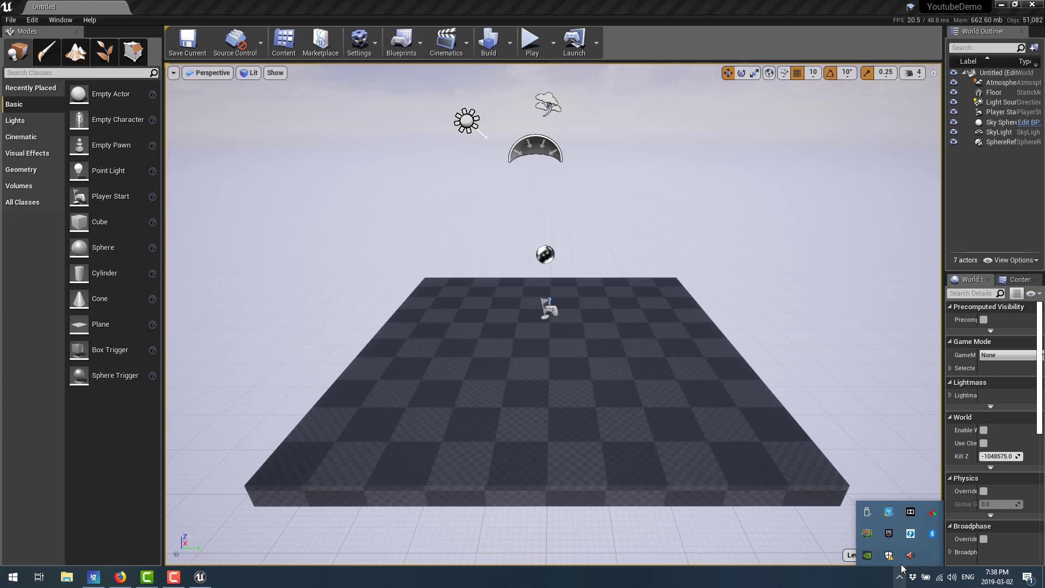
pyautogui.click(890, 536)
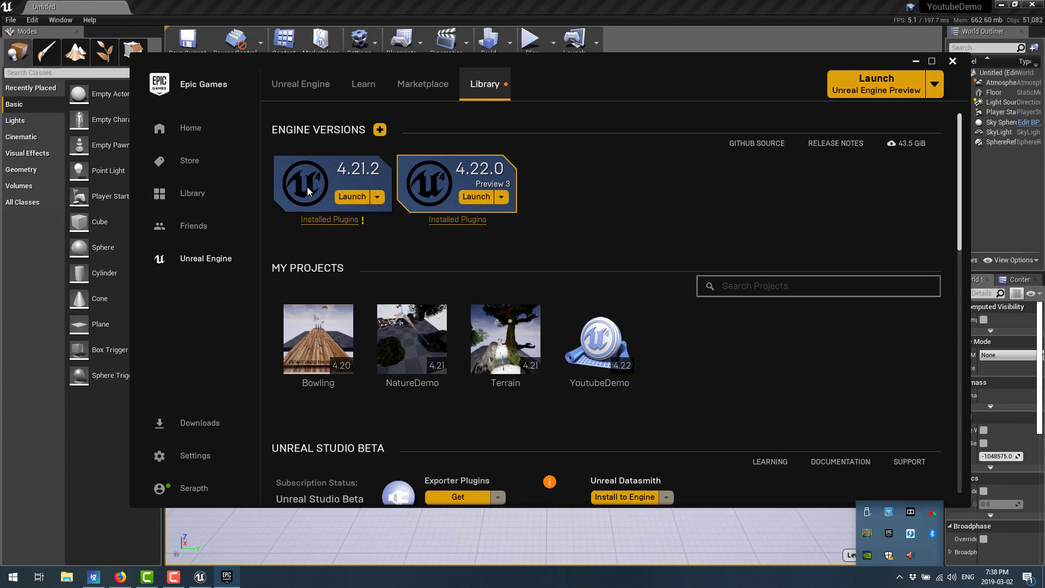
pyautogui.scroll(-7, 613, 307)
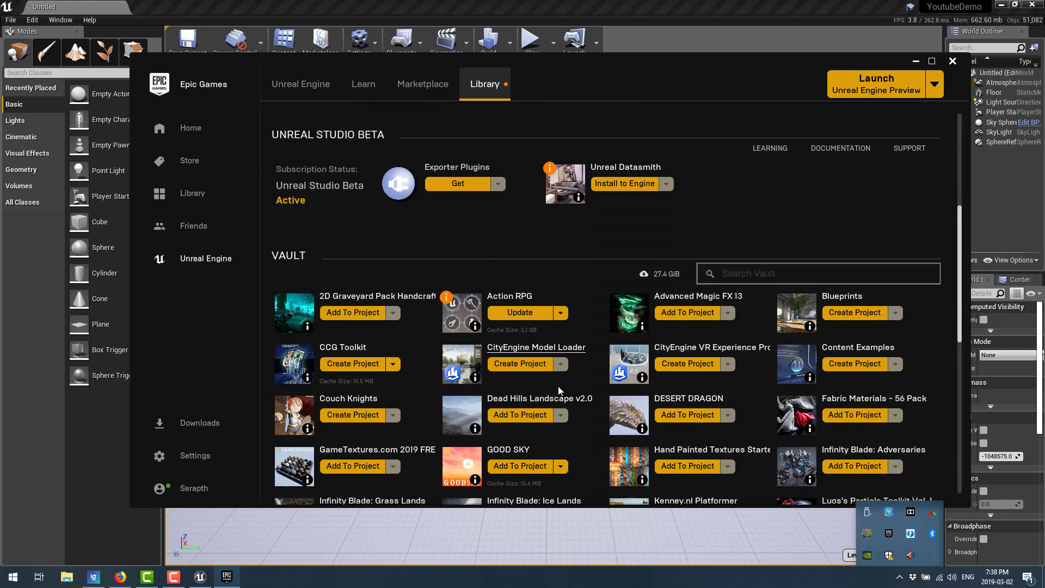
pyautogui.scroll(-10, 558, 386)
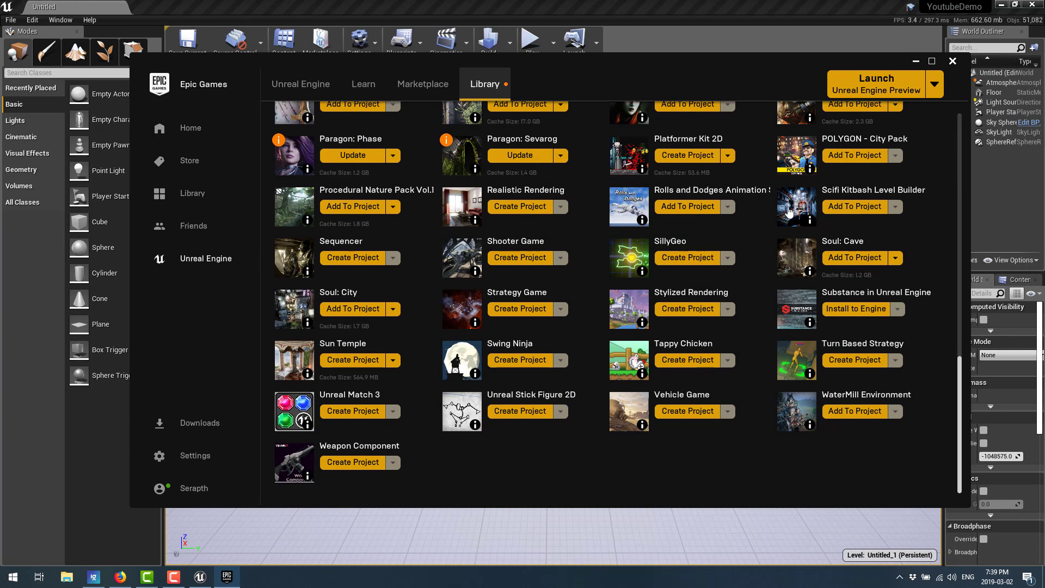
pyautogui.click(368, 209)
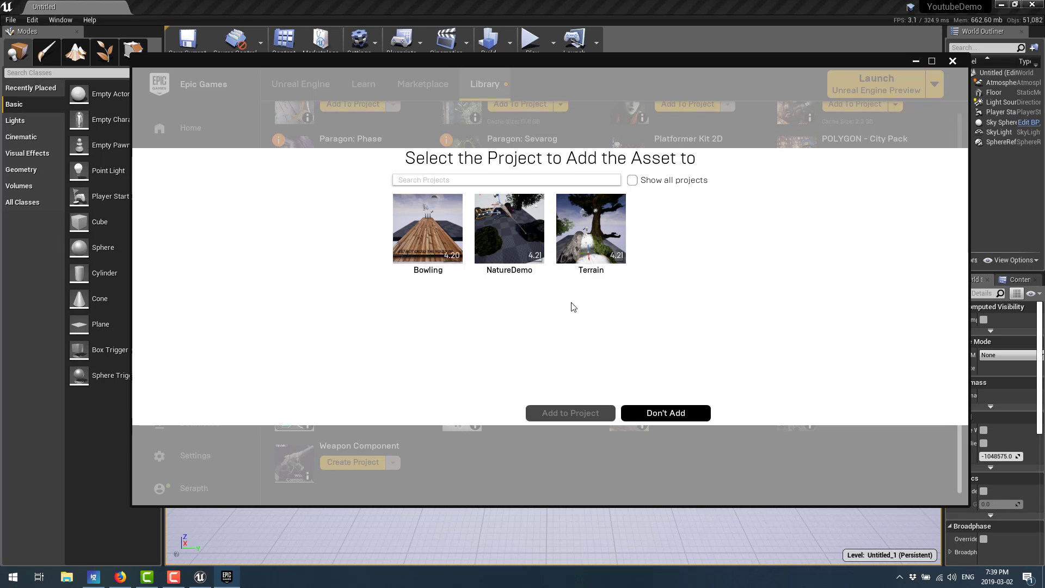
pyautogui.click(631, 180)
pyautogui.click(667, 207)
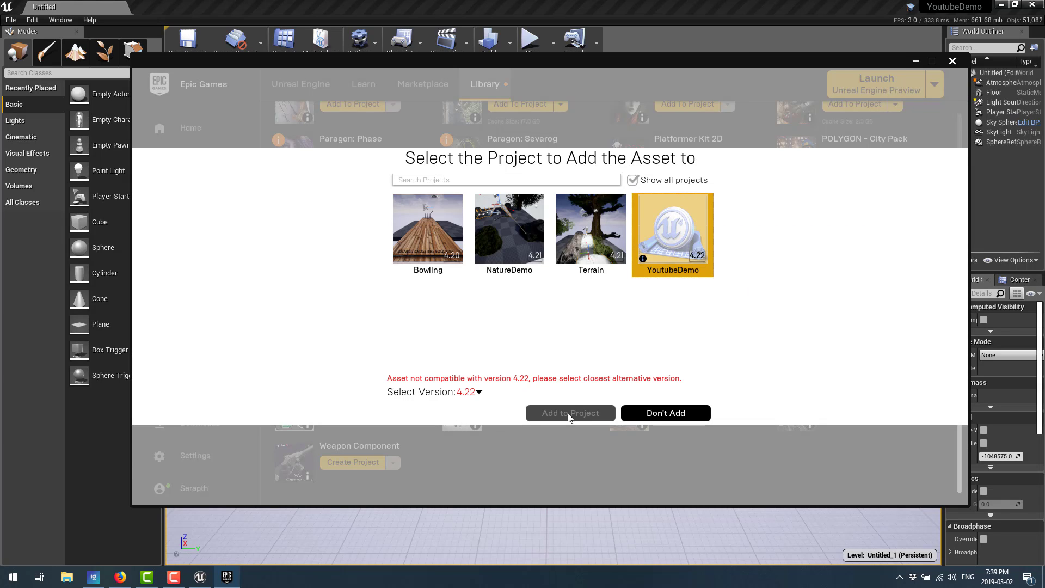
pyautogui.click(479, 392)
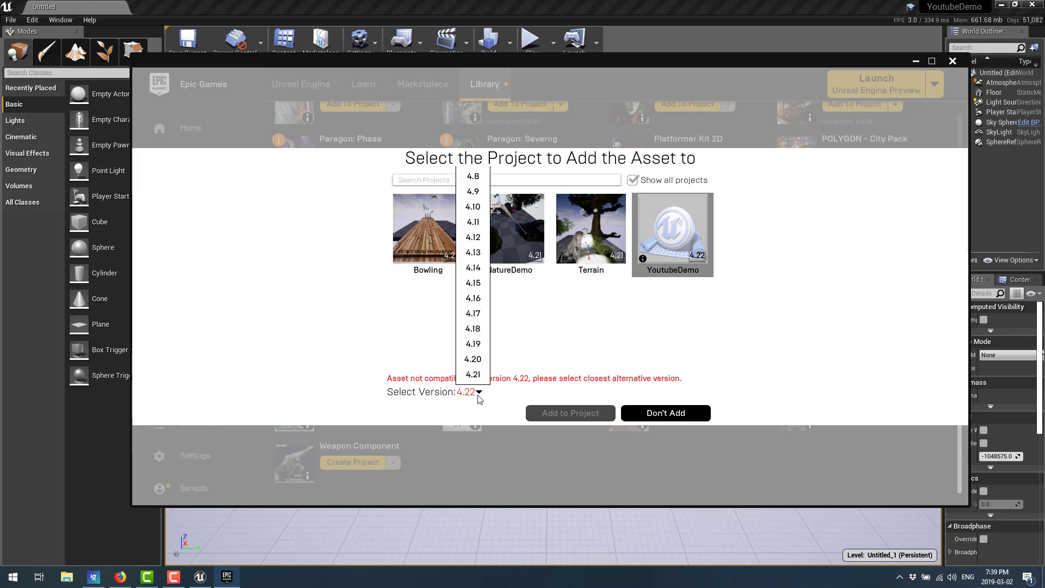
pyautogui.click(473, 374)
pyautogui.click(578, 413)
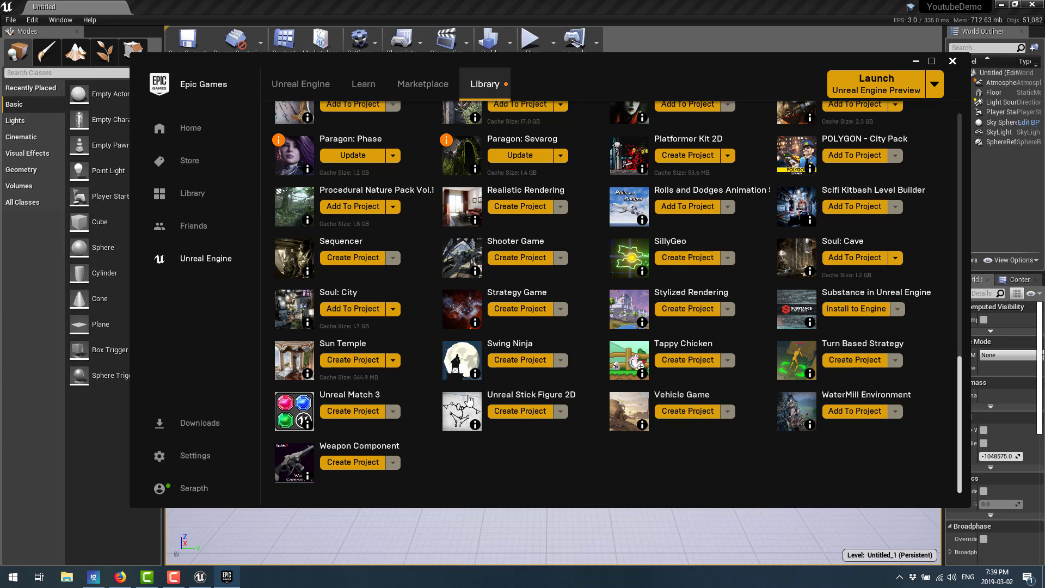
# - Add the GOOD SKY asset from the vault to the YoutubeDemo project using asset version 4.21
pyautogui.scroll(1, 599, 391)
pyautogui.scroll(5, 599, 391)
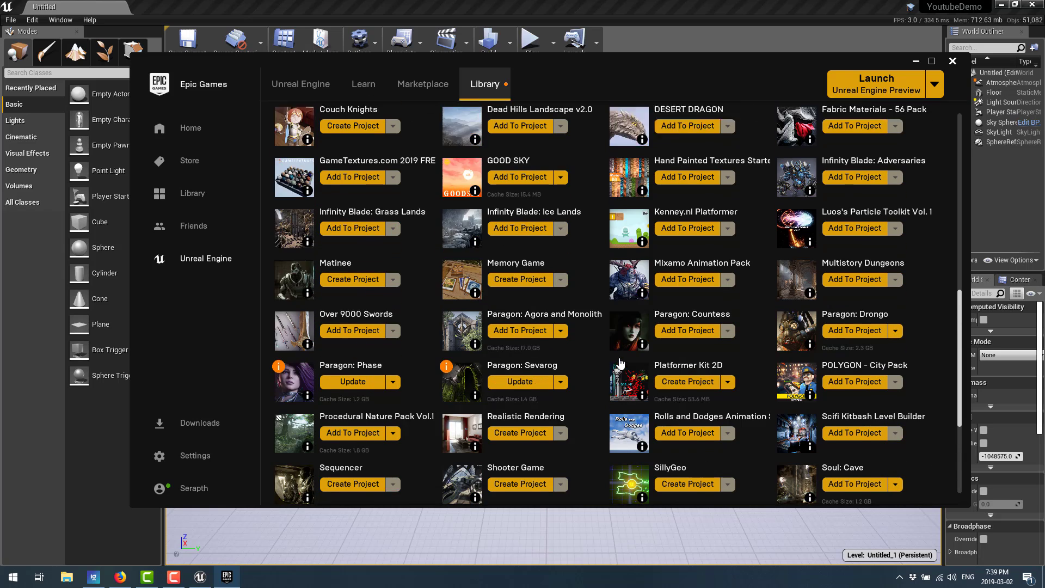
pyautogui.click(534, 248)
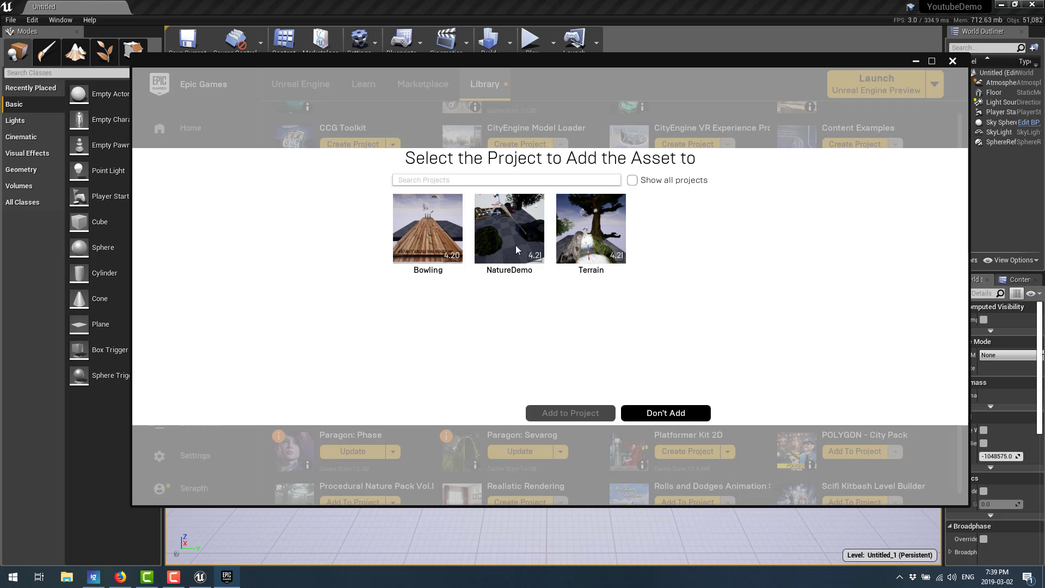
pyautogui.click(675, 184)
pyautogui.click(688, 235)
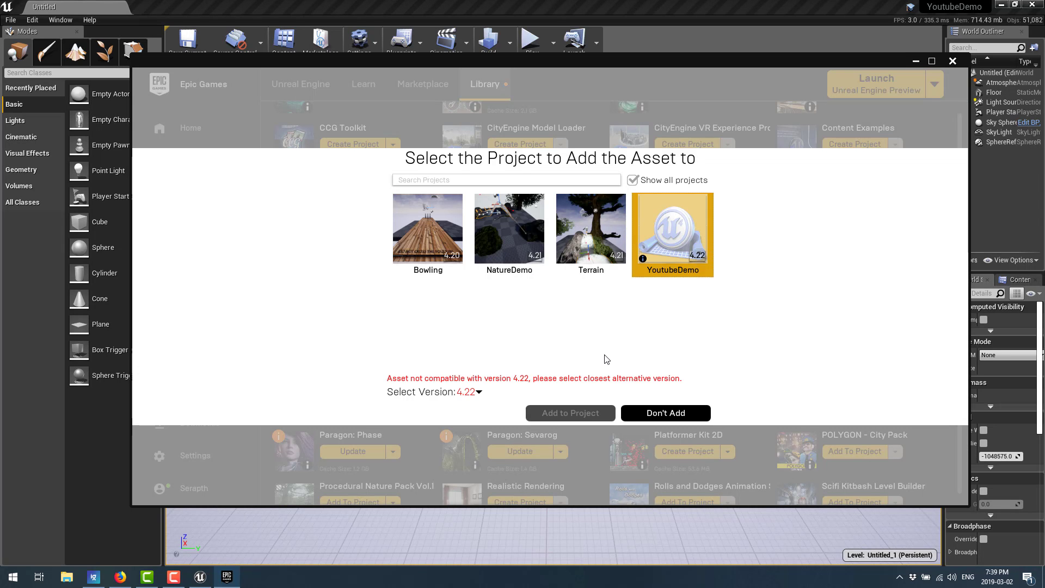
pyautogui.click(478, 392)
pyautogui.click(473, 455)
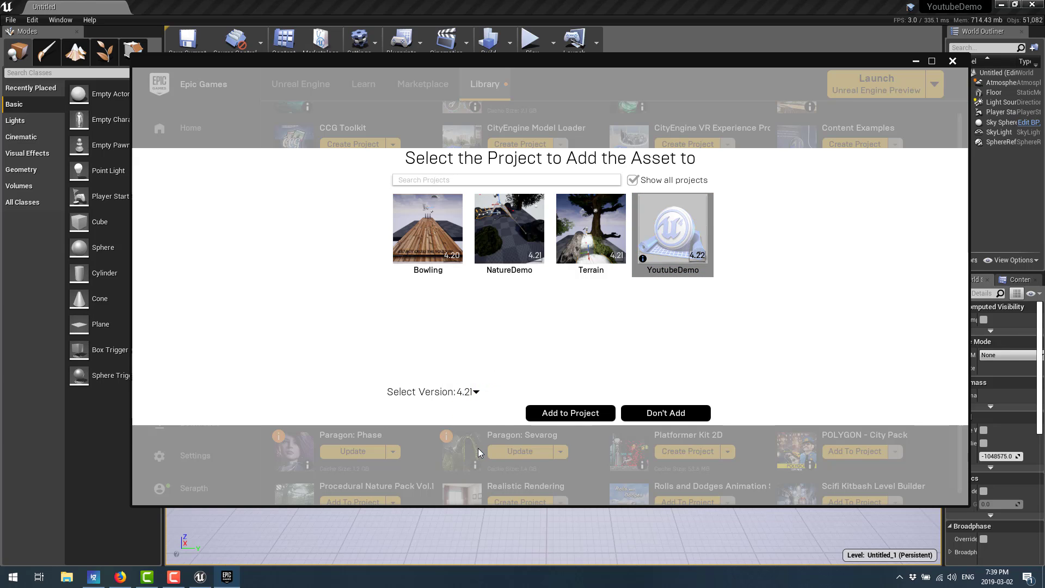
pyautogui.click(566, 414)
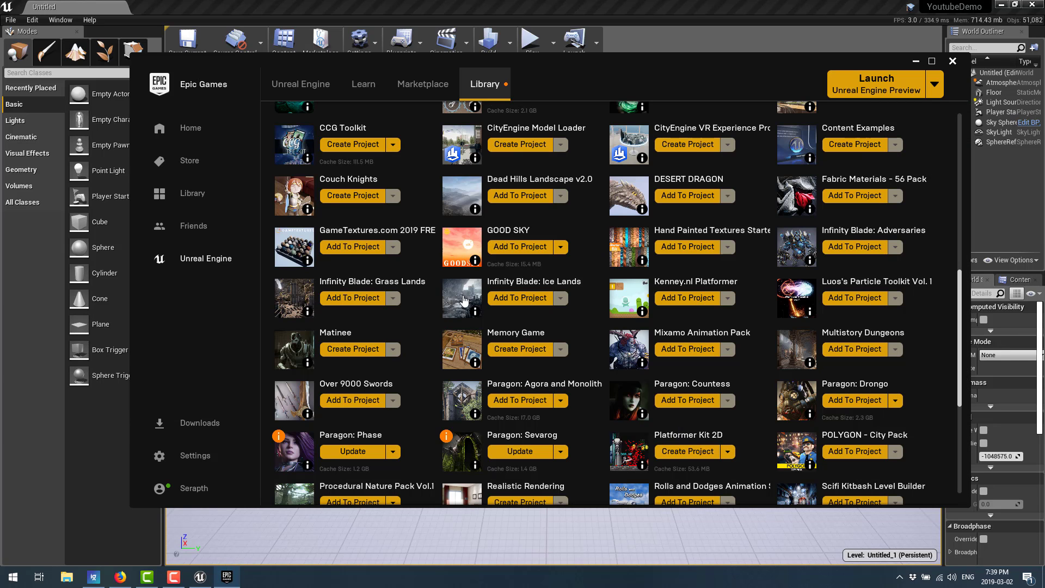
# - Switch back to the Unreal Editor, widen the World Outliner area, and show the Content Browser
pyautogui.click(200, 577)
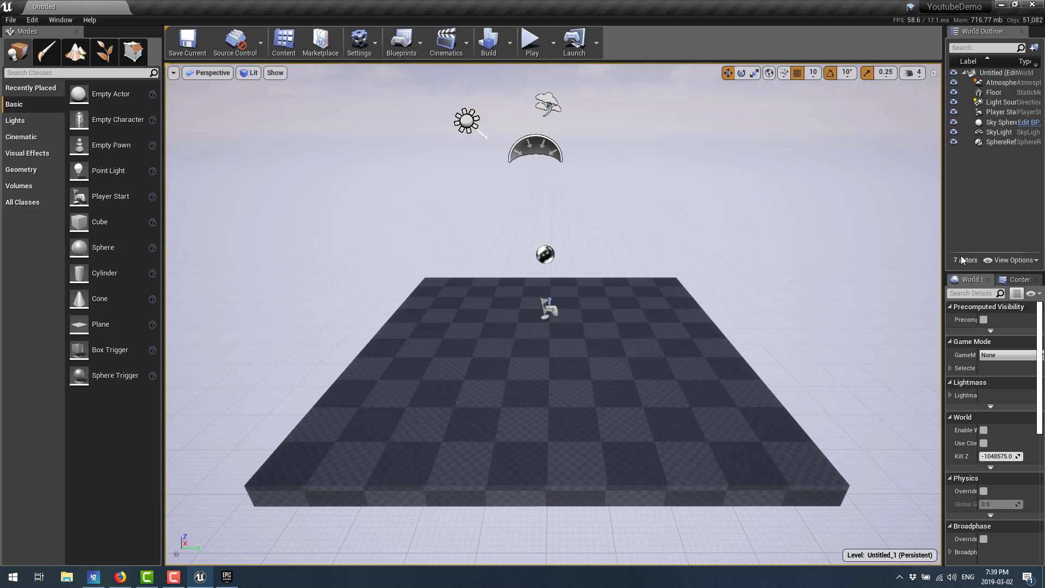
pyautogui.moveTo(942, 225); pyautogui.dragTo(758, 225)
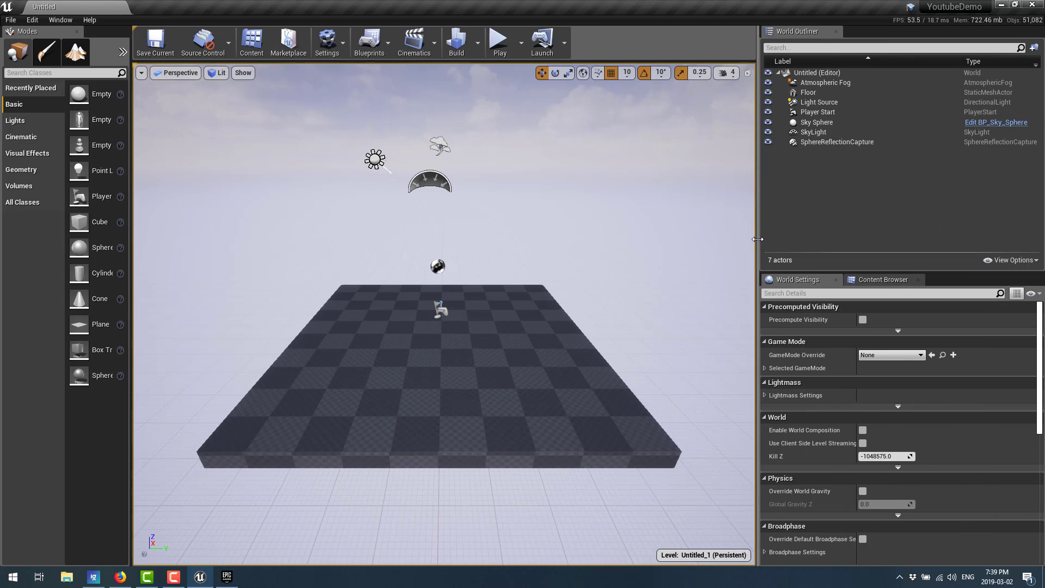
pyautogui.click(882, 280)
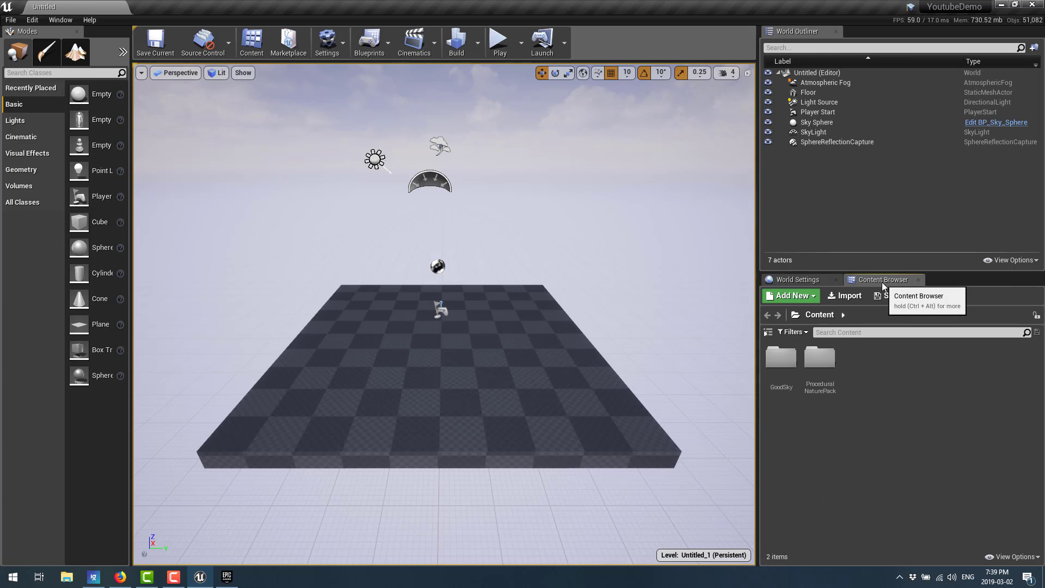
# - Open the Demo_Scene level from the ProceduralNaturePack folder and look around its trees, rocks and river
pyautogui.click(782, 358)
pyautogui.click(826, 354)
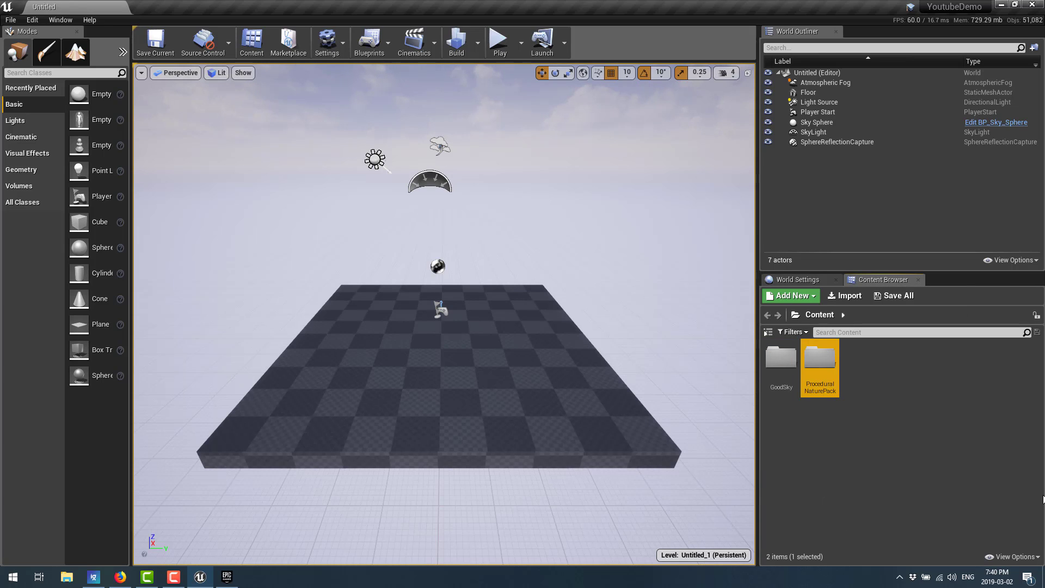
pyautogui.doubleClick(826, 355)
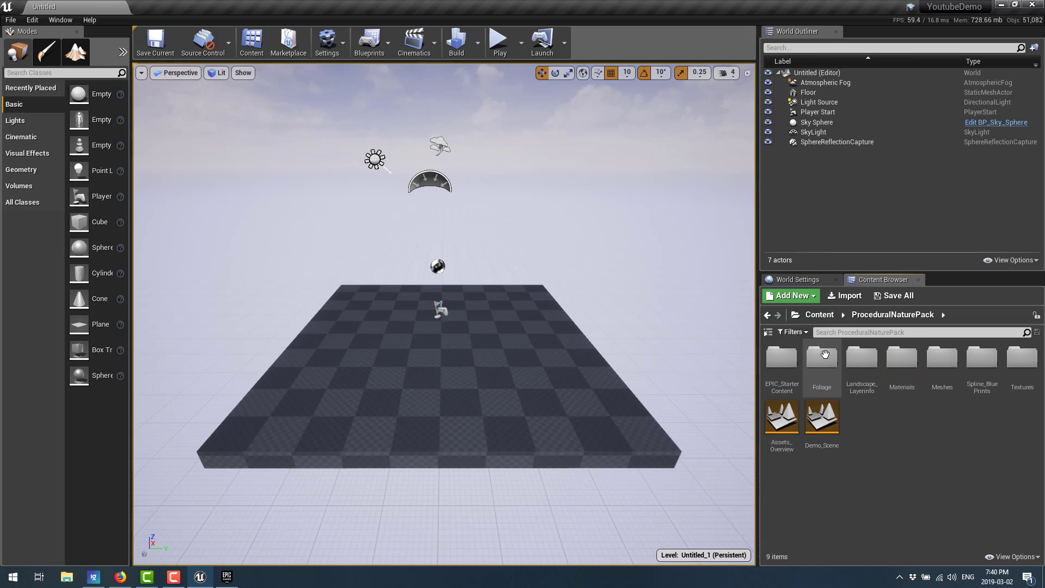
pyautogui.doubleClick(833, 429)
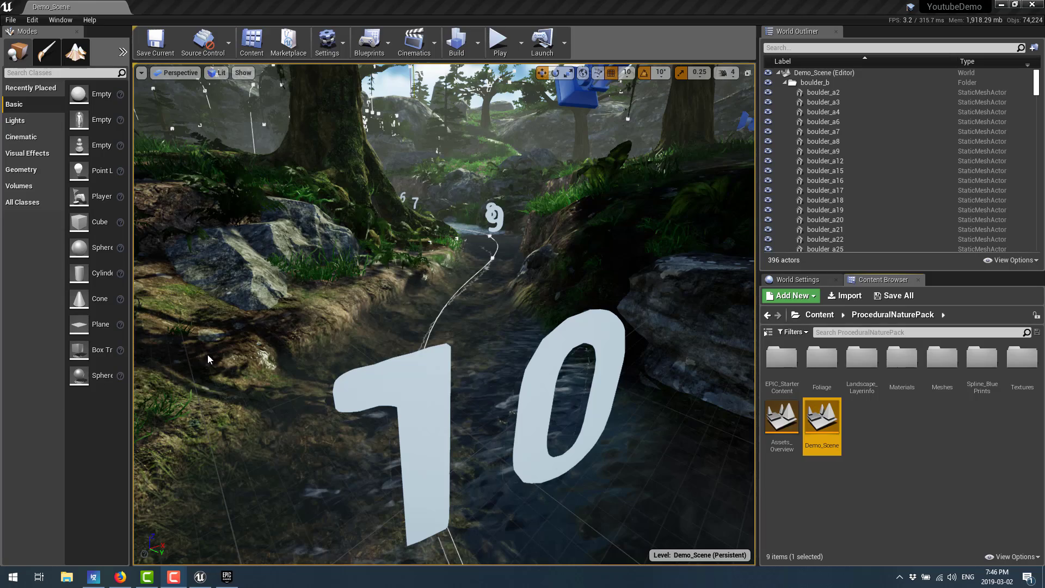
pyautogui.moveTo(506, 279); pyautogui.dragTo(539, 283, button='right')
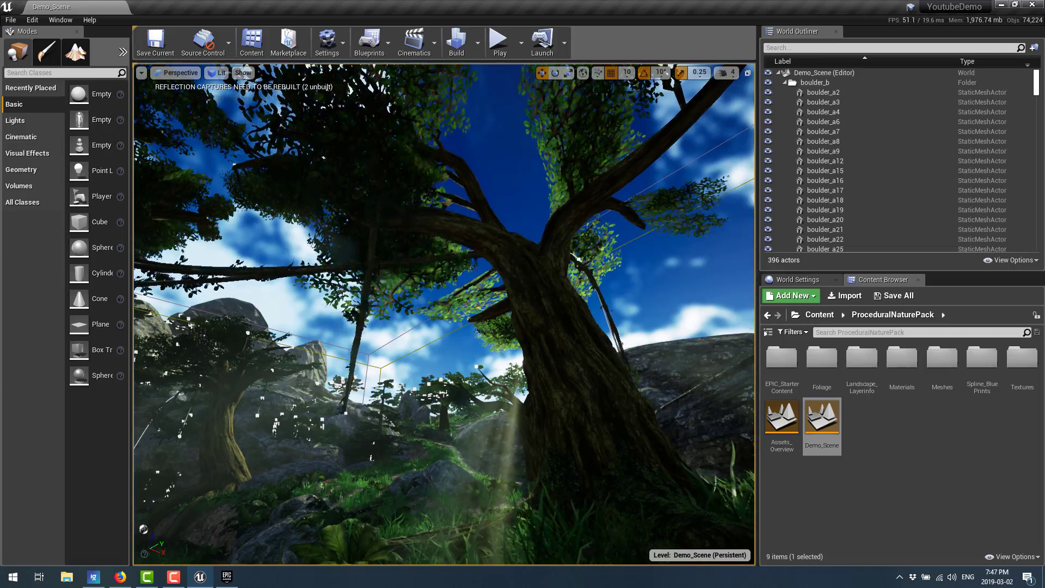
pyautogui.moveTo(380, 268); pyautogui.dragTo(185, 381, button='right')
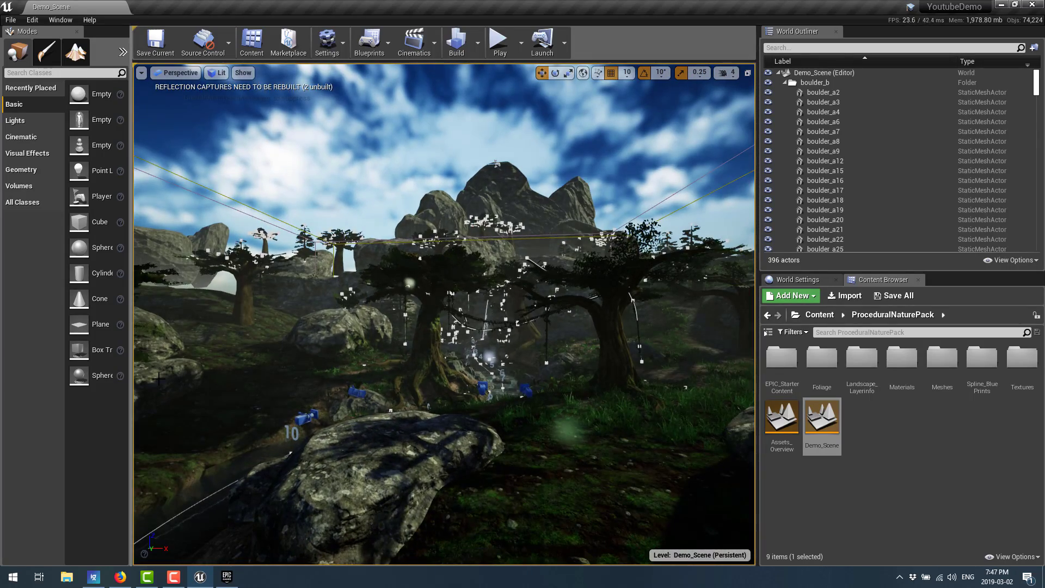
# - Create a new level from the Default template
pyautogui.click(10, 20)
pyautogui.click(25, 41)
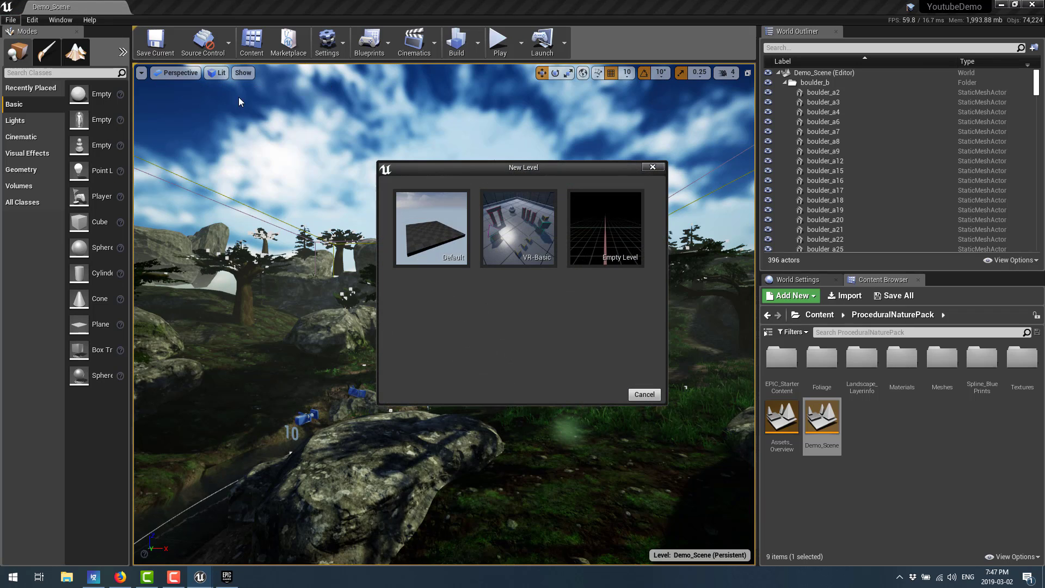
pyautogui.click(404, 261)
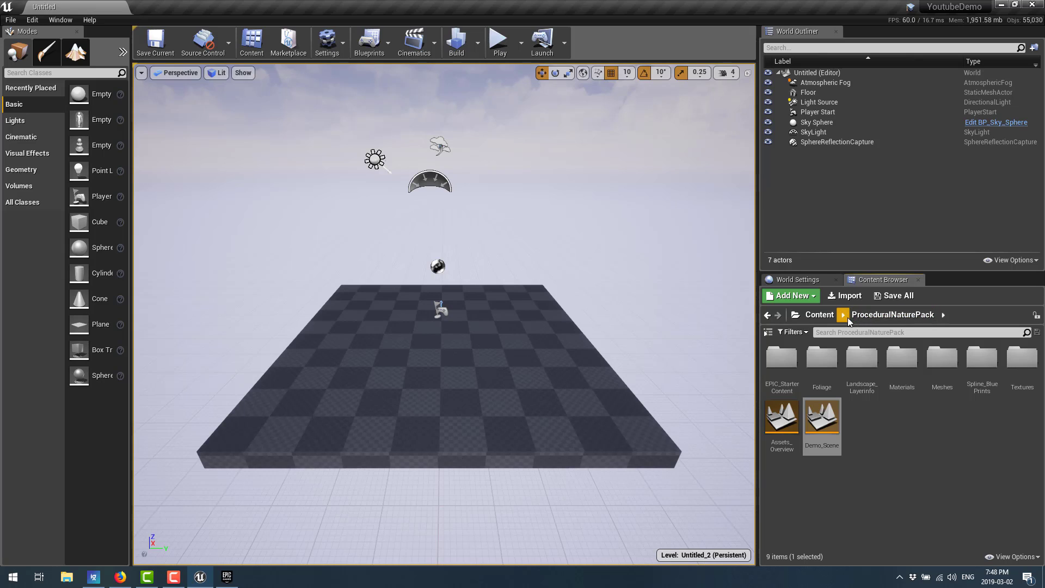
# - Open the Spline_BluePrints folder inside ProceduralNaturePack in the project content
pyautogui.click(827, 316)
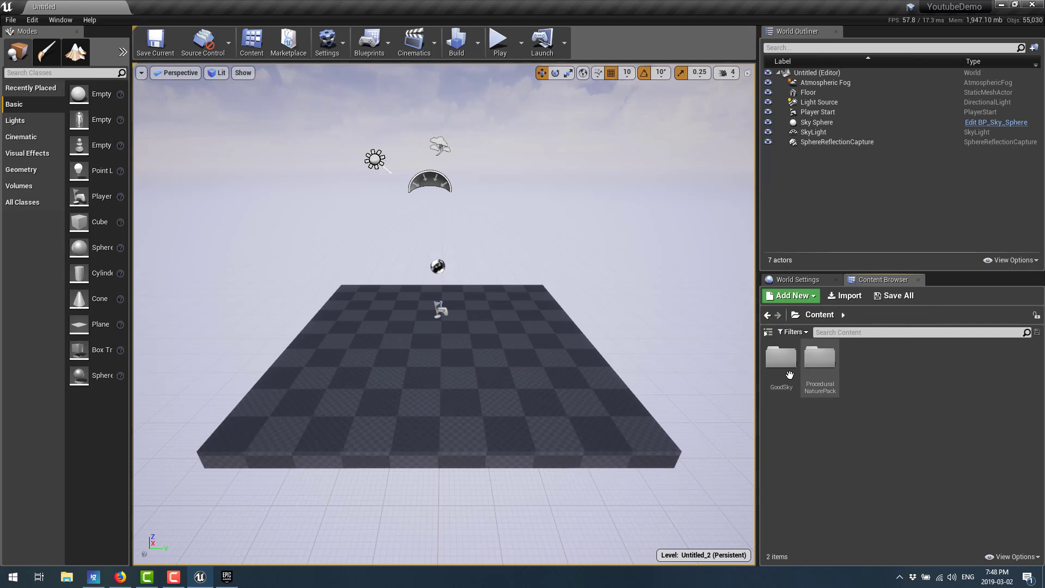
pyautogui.doubleClick(820, 362)
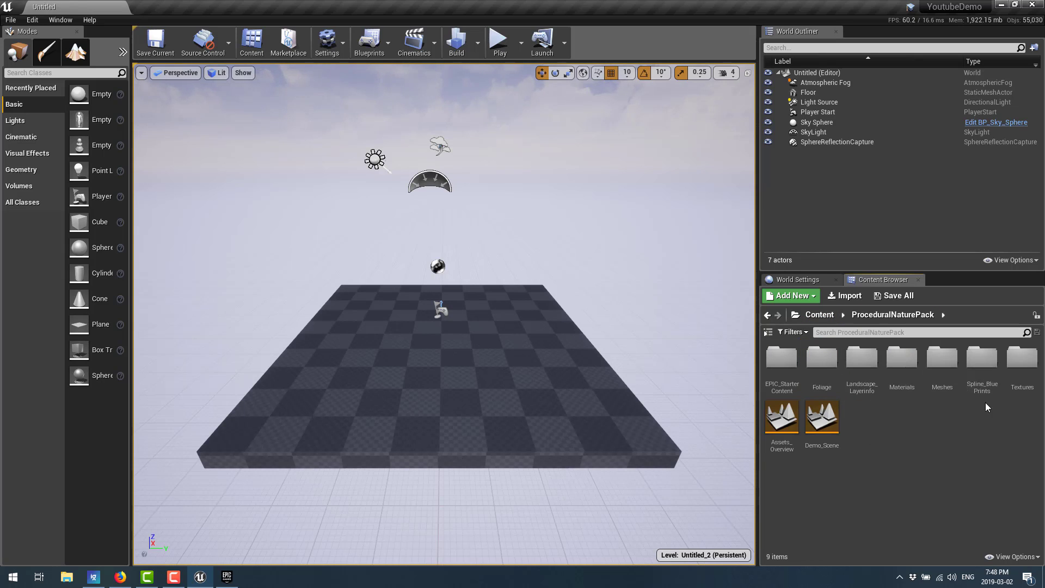
pyautogui.doubleClick(980, 358)
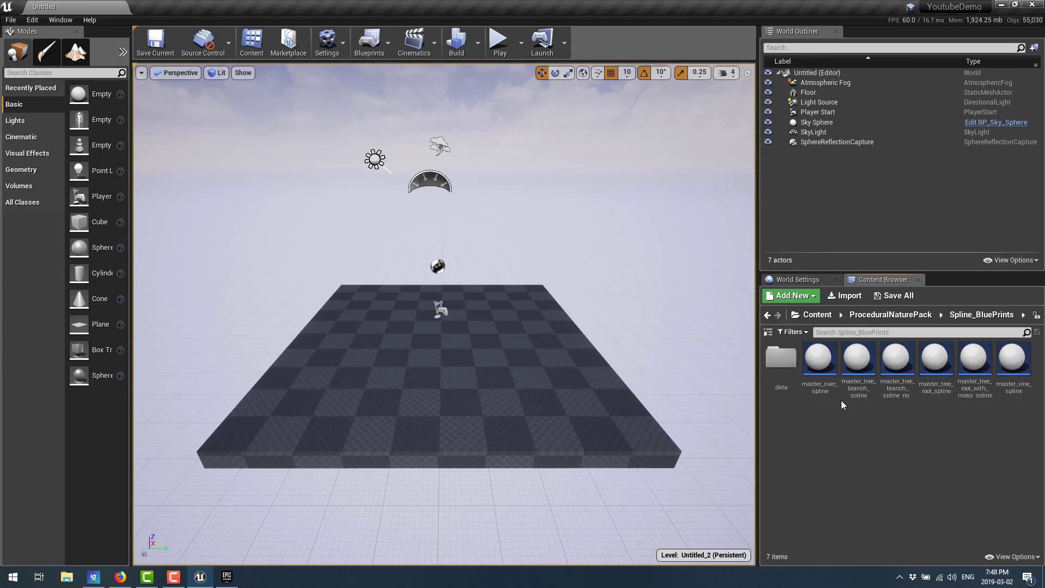
# - Open the master_river_spline blueprint, look over its Draw Spline Point Numbers graph, and close it again
pyautogui.doubleClick(827, 368)
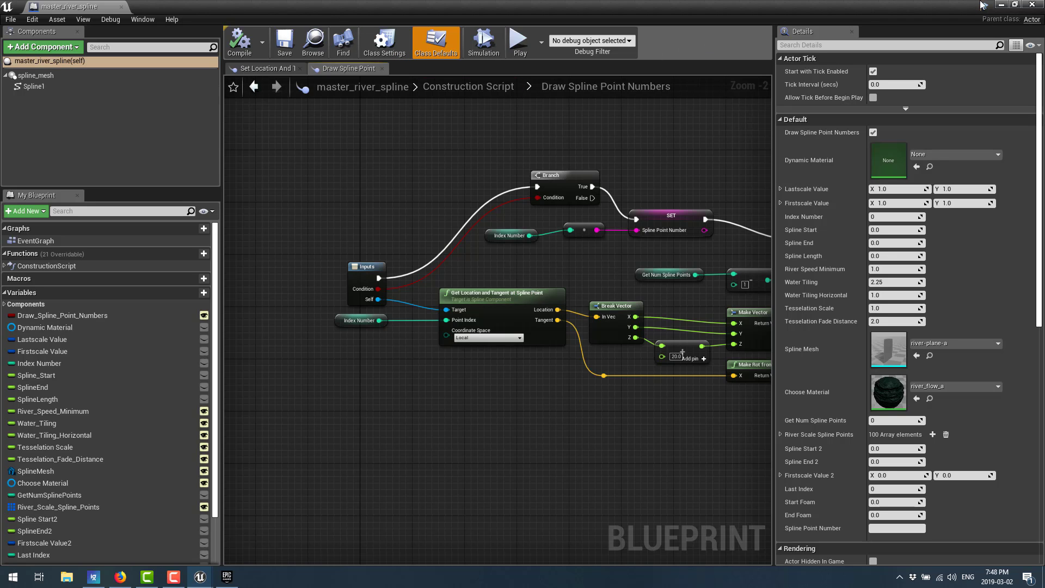
pyautogui.moveTo(704, 144); pyautogui.dragTo(164, 352, button='right')
pyautogui.moveTo(382, 245); pyautogui.dragTo(422, 163, button='right')
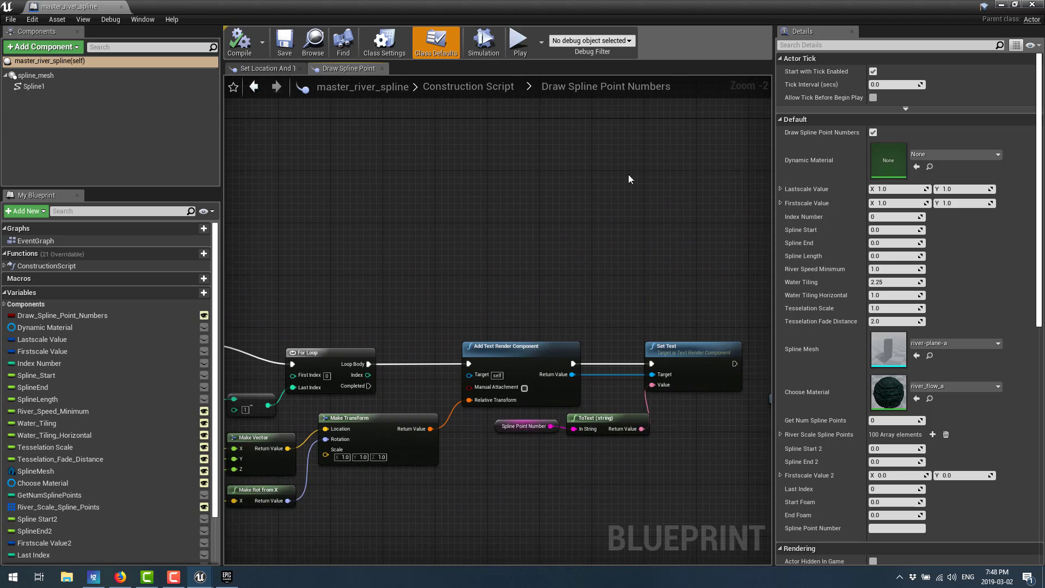
pyautogui.click(1031, 5)
# - Place a master_river_spline on the floor in front of the Player Start
pyautogui.moveTo(817, 368); pyautogui.dragTo(499, 313)
pyautogui.scroll(4, 517, 349)
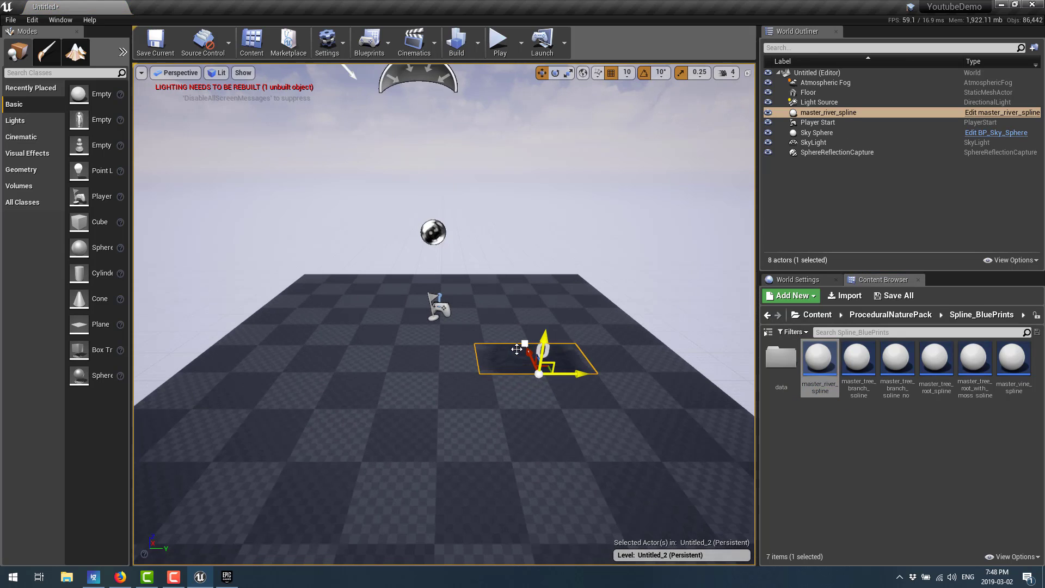
pyautogui.scroll(3, 532, 358)
pyautogui.press('d')
pyautogui.moveTo(538, 358); pyautogui.dragTo(348, 415, button='right')
pyautogui.press('w')
pyautogui.press('d')
pyautogui.press('w')
pyautogui.press('s')
pyautogui.press('w')
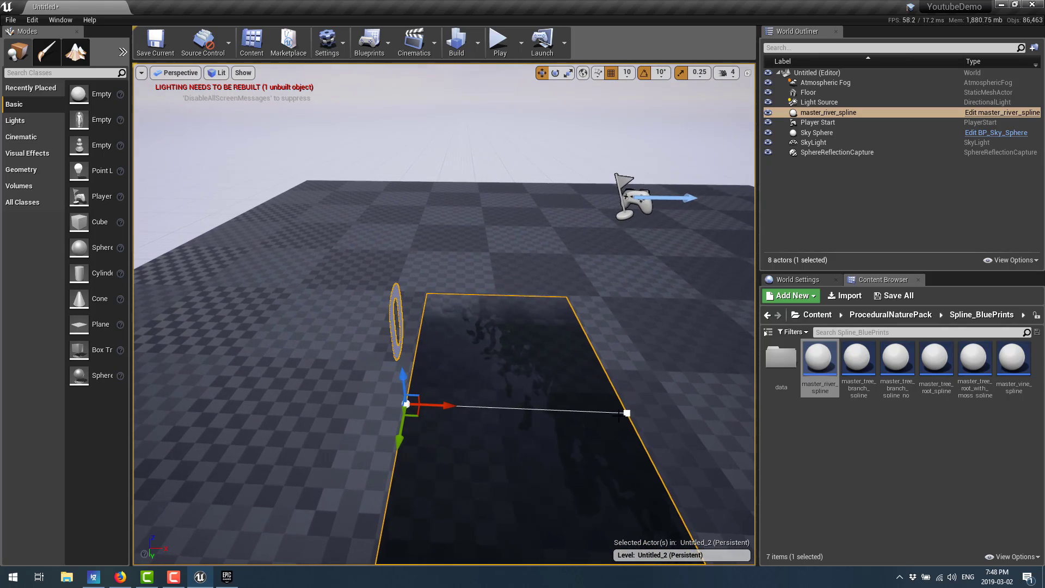
# - Extend the river across the floor by duplicating its end spline point twice in a straight line
pyautogui.click(406, 404)
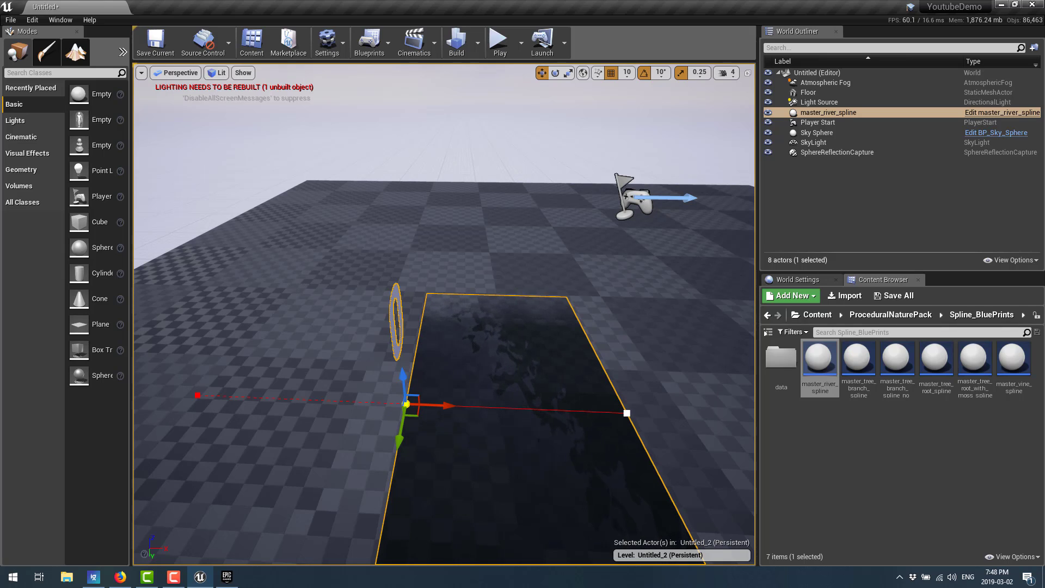
pyautogui.keyDown('alt'); pyautogui.moveTo(447, 410); pyautogui.dragTo(284, 384); pyautogui.keyUp('alt')
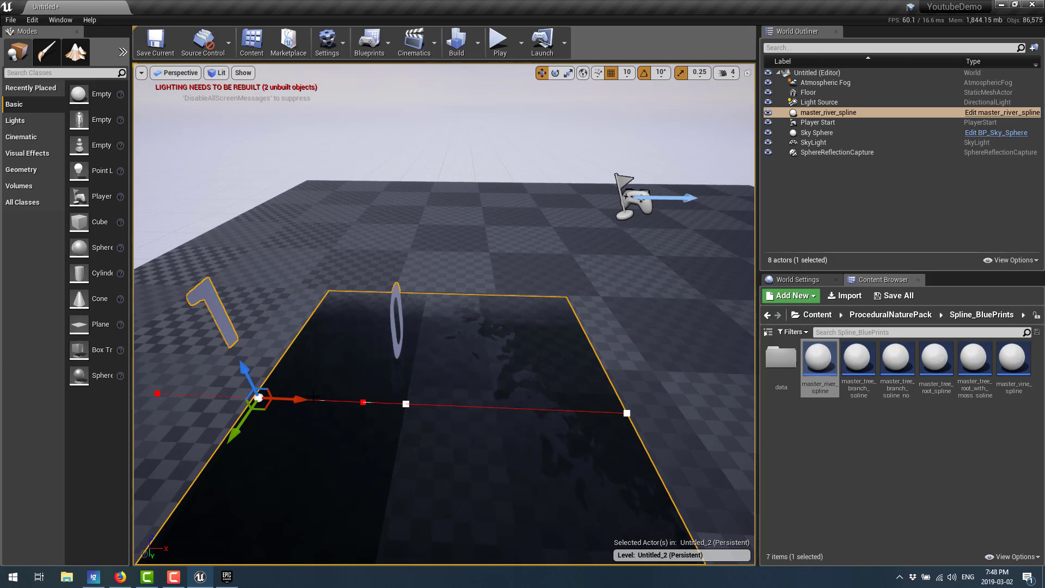
pyautogui.moveTo(456, 390); pyautogui.dragTo(625, 411, button='middle')
pyautogui.keyDown('alt'); pyautogui.moveTo(609, 402); pyautogui.dragTo(399, 406); pyautogui.keyUp('alt')
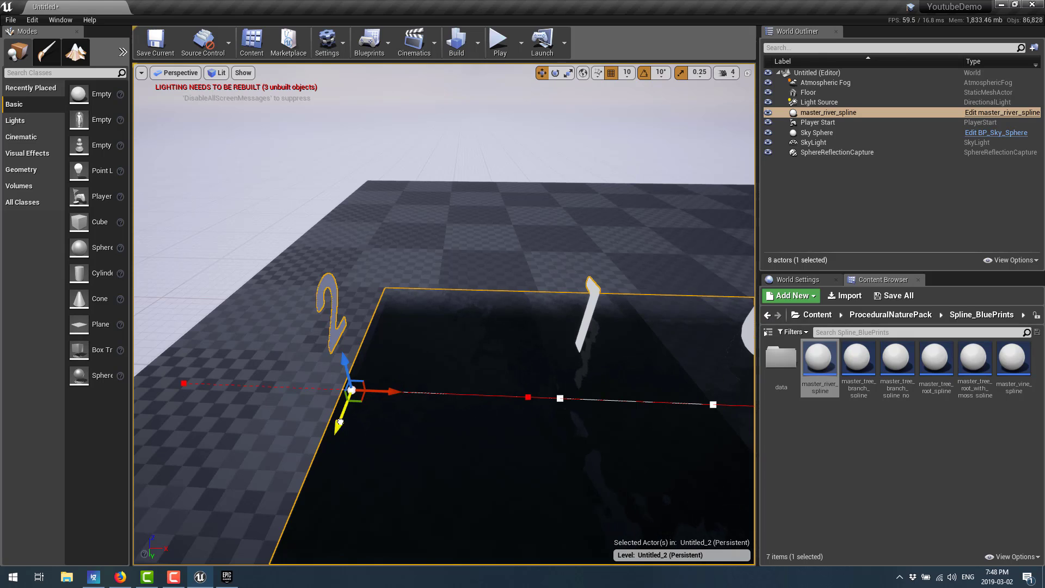
# - Try bending the river's end by moving and rotating its last spline point, and undo both changes
pyautogui.moveTo(339, 419); pyautogui.dragTo(355, 349)
pyautogui.press('e')
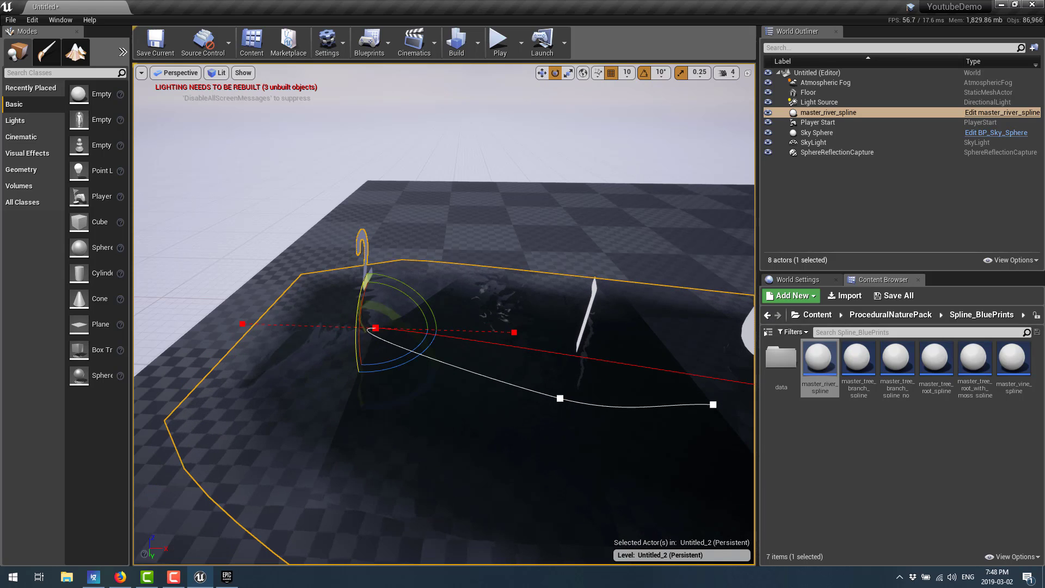
pyautogui.moveTo(418, 347); pyautogui.dragTo(431, 353)
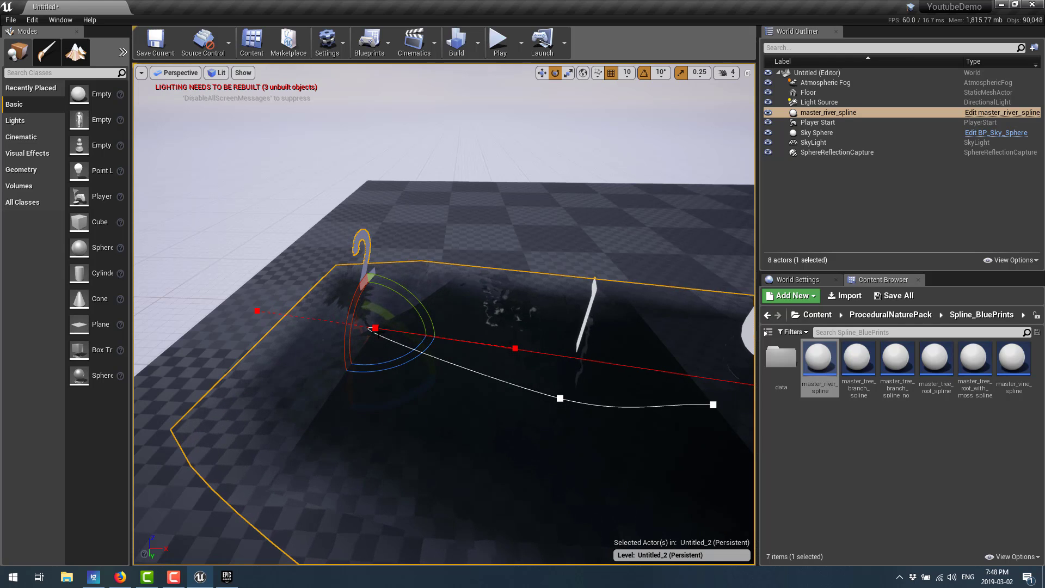
pyautogui.hotkey('ctrl', 'z')
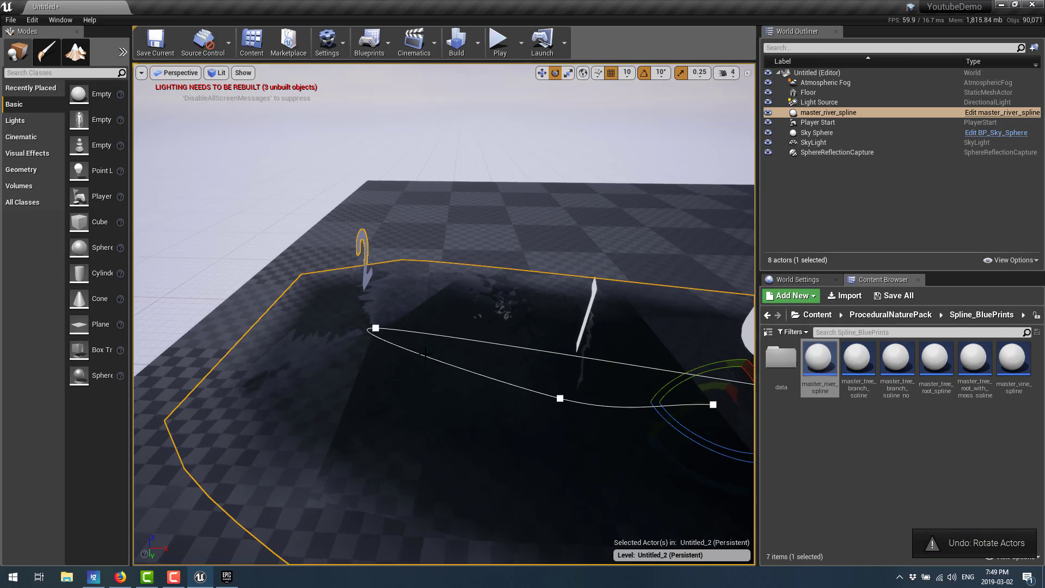
pyautogui.hotkey('ctrl', 'z')
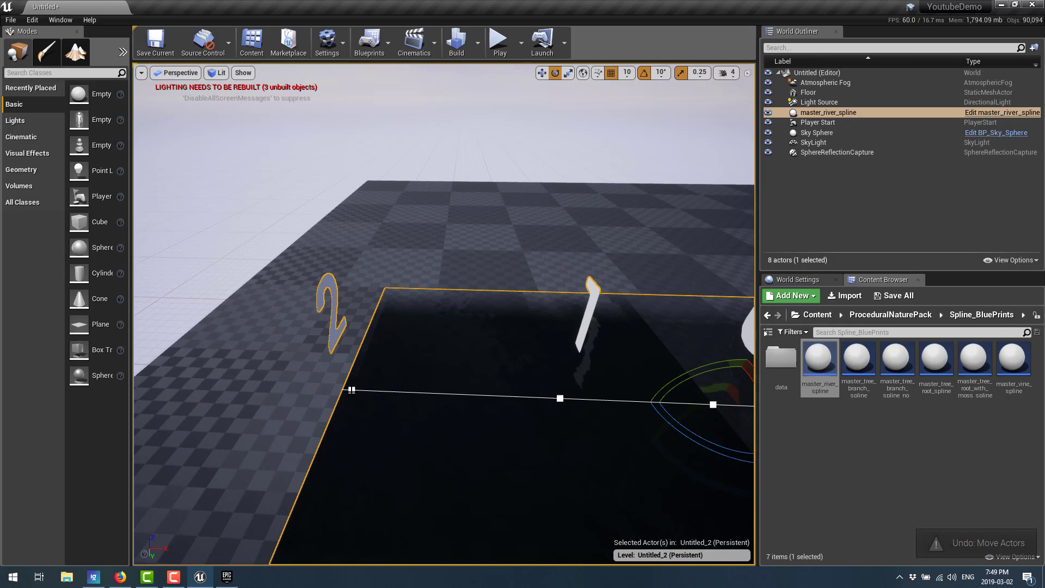
# - Extend the river straight past the floor's edge by duplicating its end spline point further along
pyautogui.click(352, 390)
pyautogui.press('w')
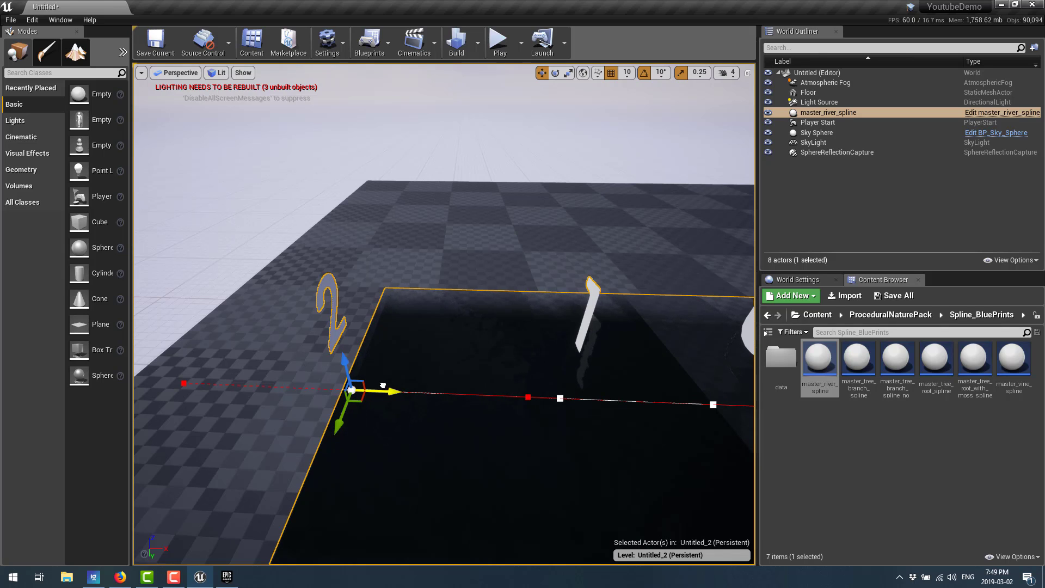
pyautogui.keyDown('alt'); pyautogui.moveTo(383, 386); pyautogui.dragTo(169, 383); pyautogui.keyUp('alt')
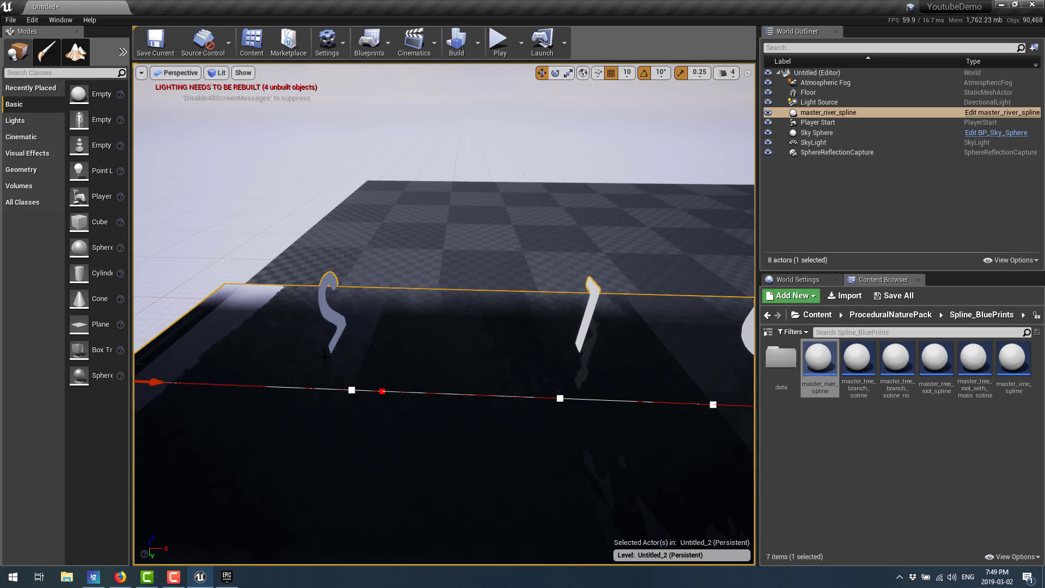
pyautogui.moveTo(324, 357); pyautogui.dragTo(474, 374, button='middle')
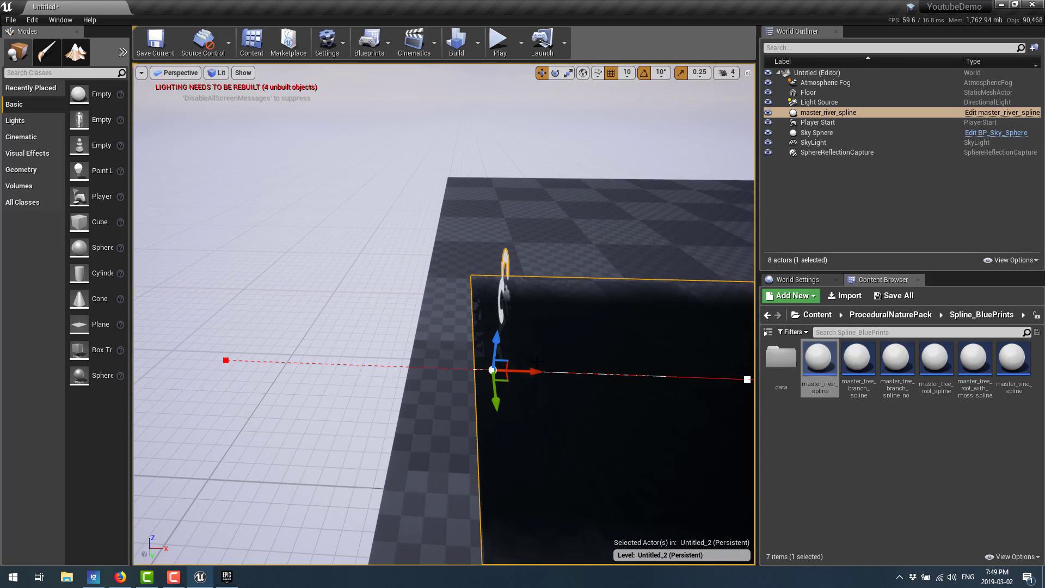
pyautogui.keyDown('alt'); pyautogui.moveTo(537, 364); pyautogui.dragTo(286, 362); pyautogui.keyUp('alt')
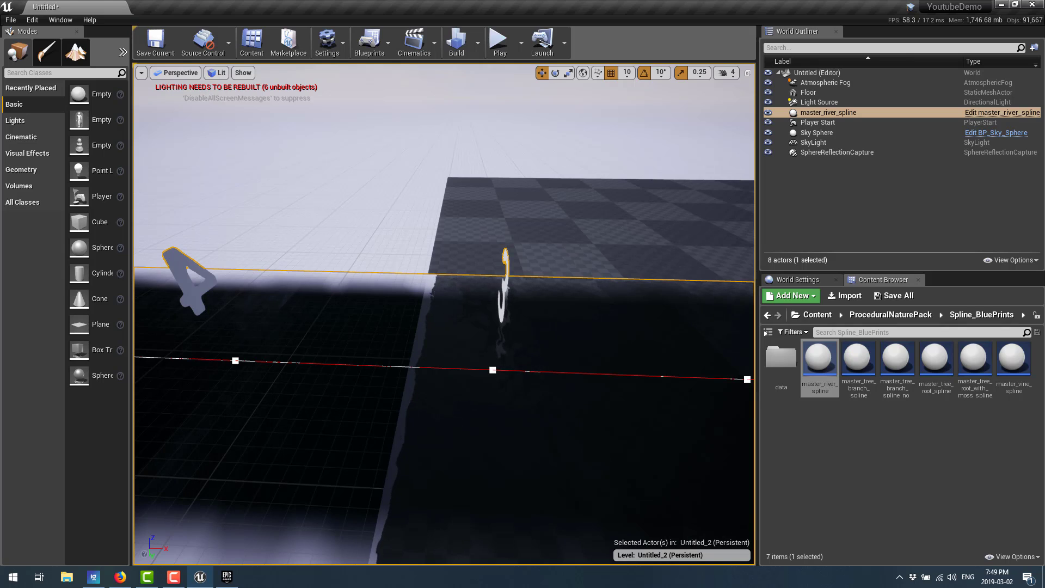
# - Add a spline point to the river near the floor's edge and lower the neighbouring point beyond the edge
pyautogui.rightClick(405, 367)
pyautogui.click(425, 378)
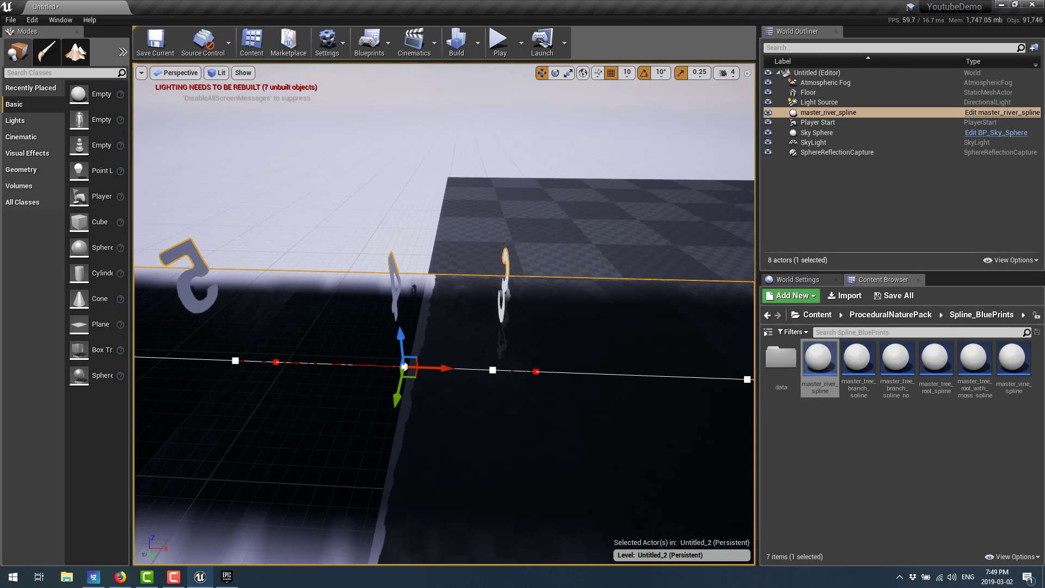
pyautogui.scroll(-9, 494, 356)
pyautogui.scroll(6, 494, 355)
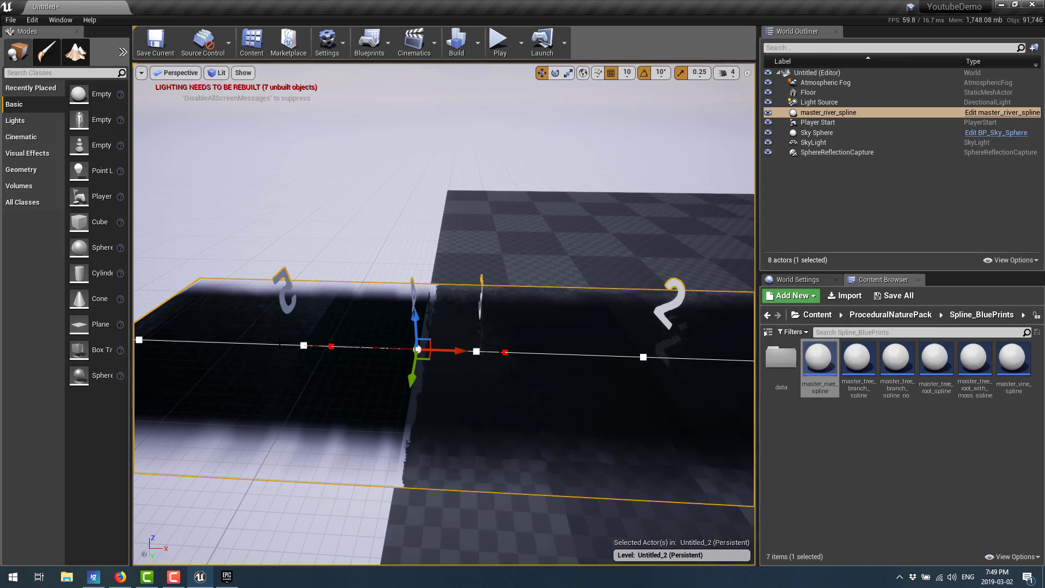
pyautogui.click(304, 345)
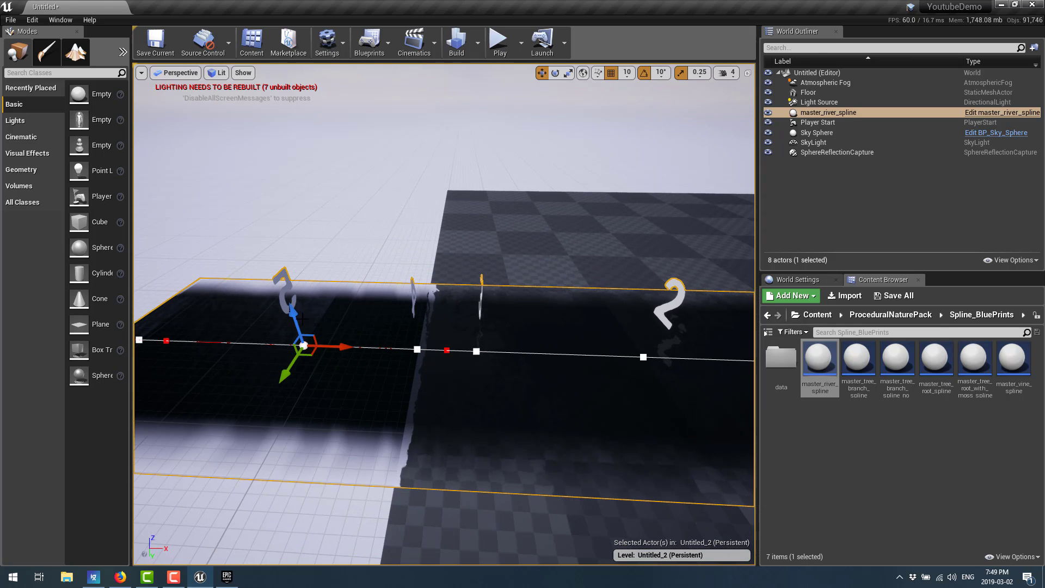
pyautogui.moveTo(294, 310); pyautogui.dragTo(335, 432)
pyautogui.scroll(-5, 459, 422)
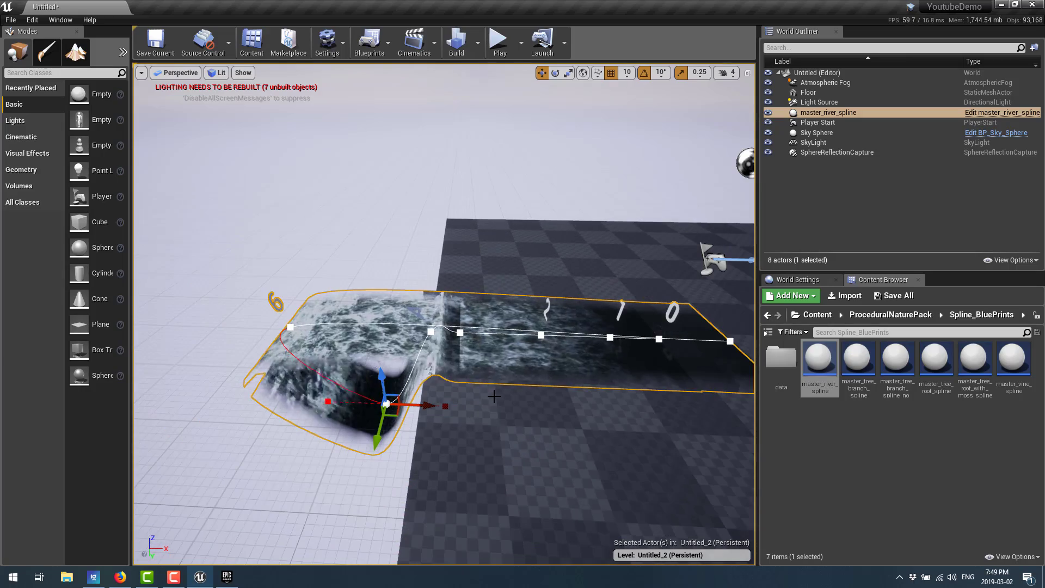
# - Move the stray end spline point to the river's low end and lower the point before it to shape a waterfall
pyautogui.click(290, 327)
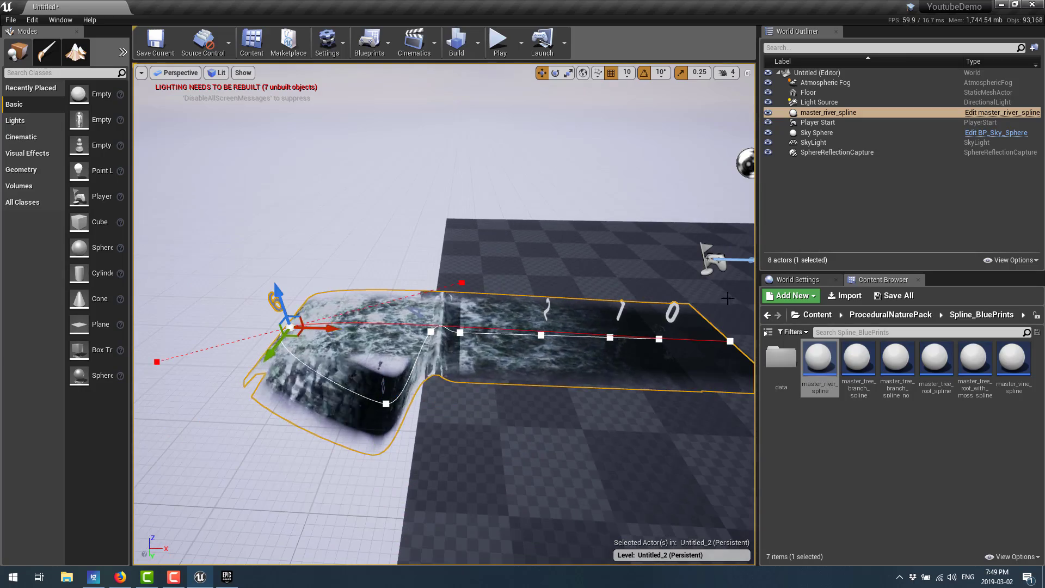
pyautogui.click(730, 341)
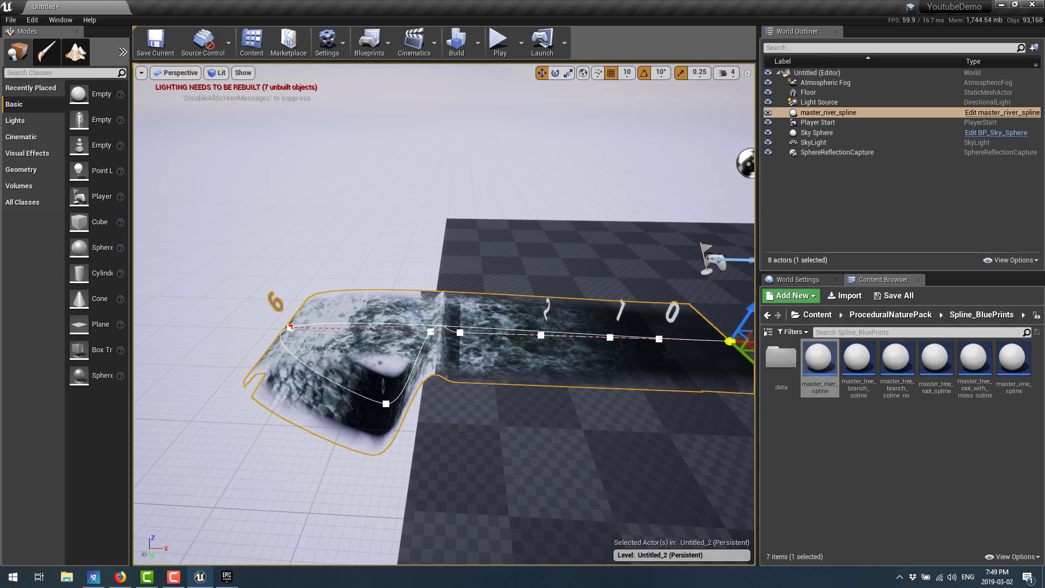
pyautogui.moveTo(730, 342); pyautogui.dragTo(256, 443)
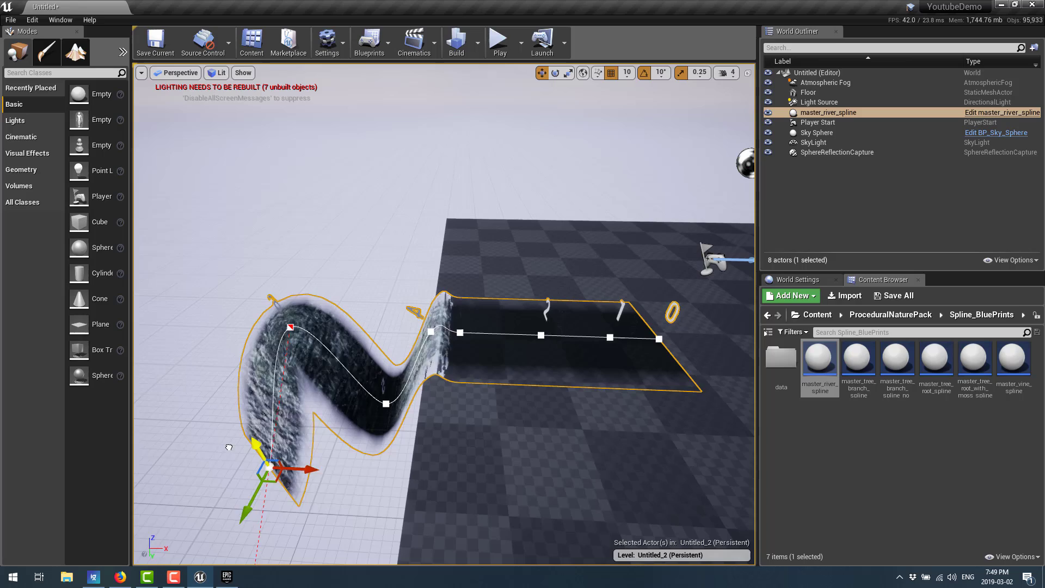
pyautogui.click(290, 328)
pyautogui.moveTo(290, 312); pyautogui.dragTo(468, 455)
pyautogui.moveTo(479, 425); pyautogui.dragTo(501, 422, button='right')
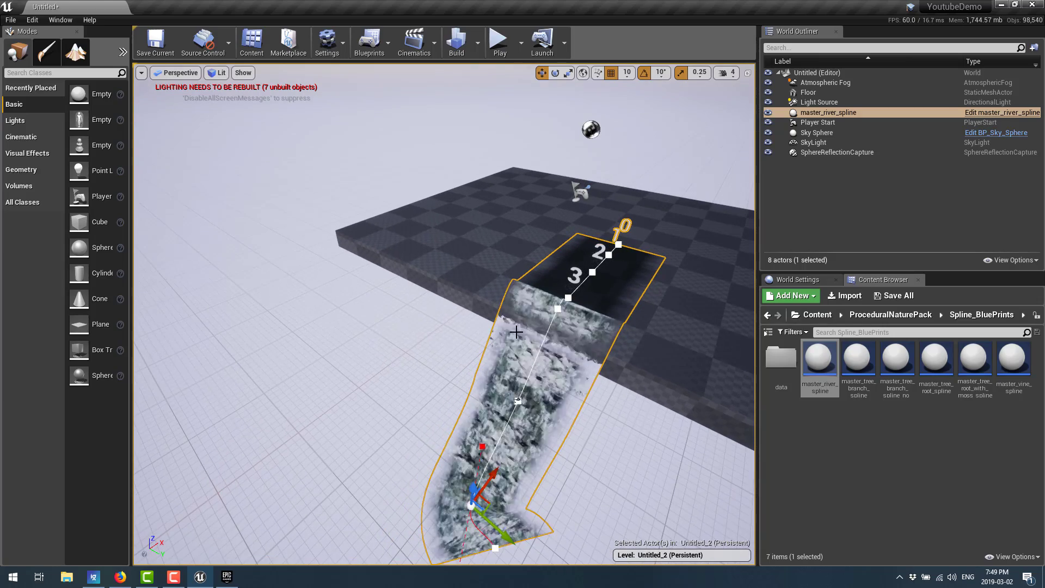
# - Shift the river's start point and a middle spline point on the floor to put a bend in the upper stretch
pyautogui.click(619, 244)
pyautogui.moveTo(622, 240); pyautogui.dragTo(627, 228)
pyautogui.click(593, 273)
pyautogui.moveTo(626, 284); pyautogui.dragTo(618, 282)
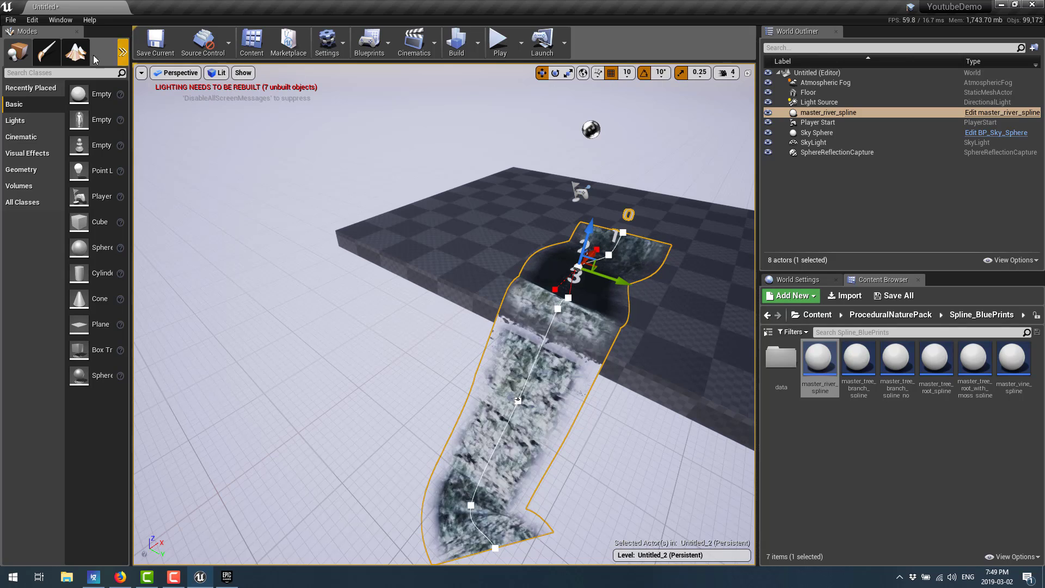
# - Show the Details 1 panel for the selected river spline
pyautogui.click(57, 21)
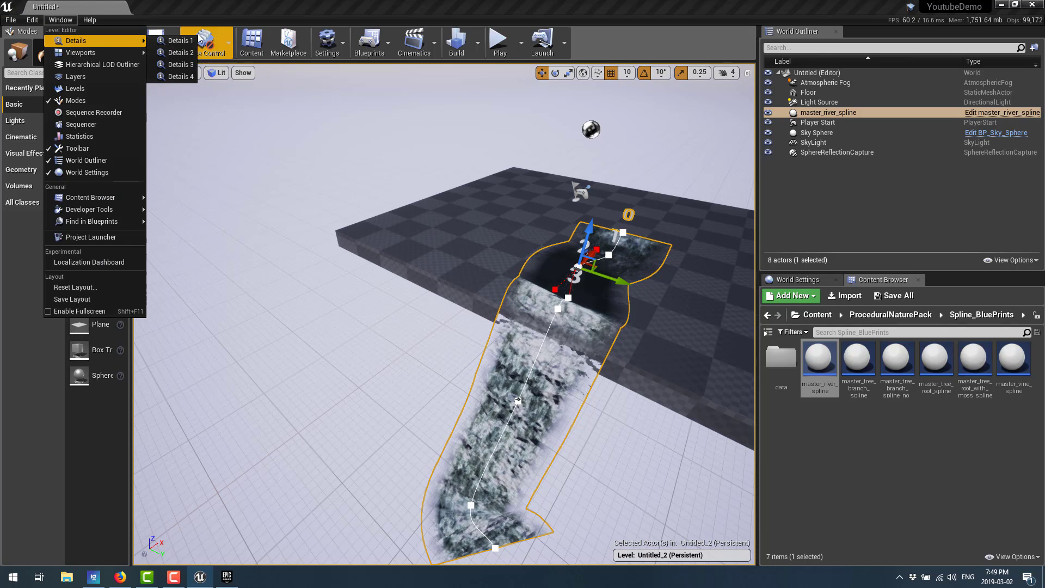
pyautogui.click(188, 37)
pyautogui.click(61, 20)
pyautogui.moveTo(145, 42)
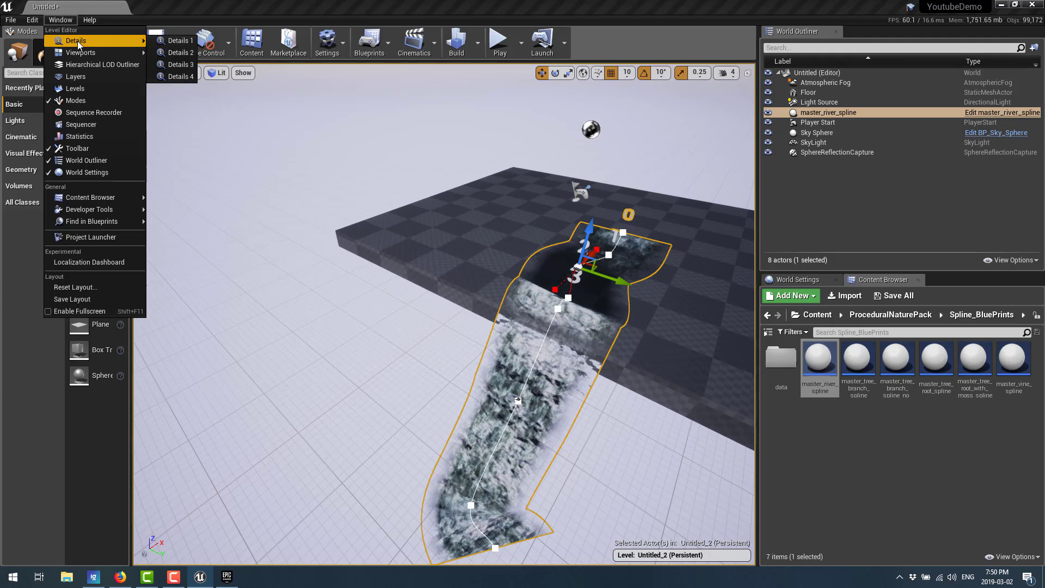
pyautogui.click(178, 40)
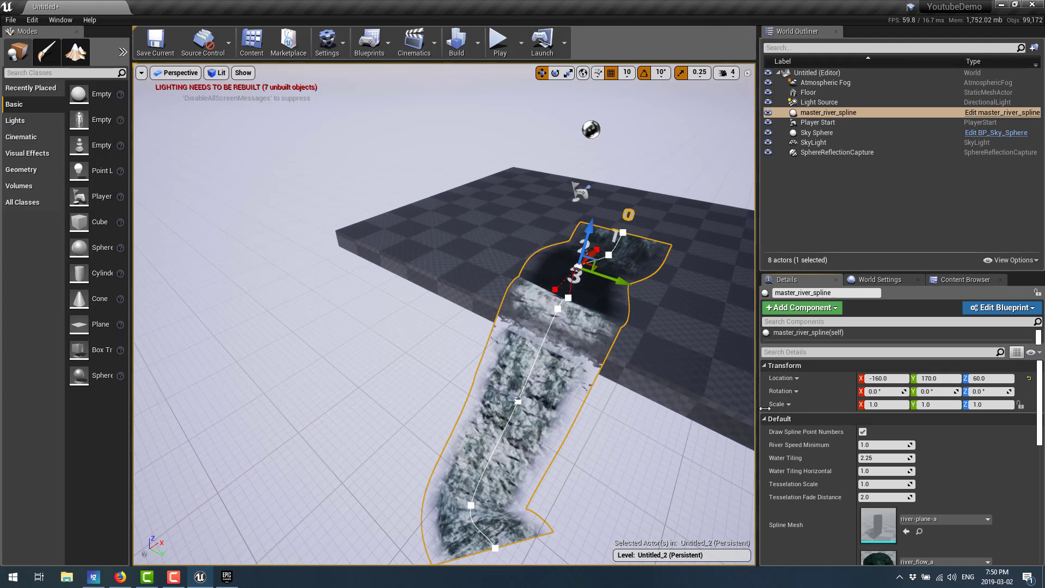
# - Change the river spline's material to river_flow_b
pyautogui.scroll(-3, 801, 400)
pyautogui.scroll(-2, 800, 400)
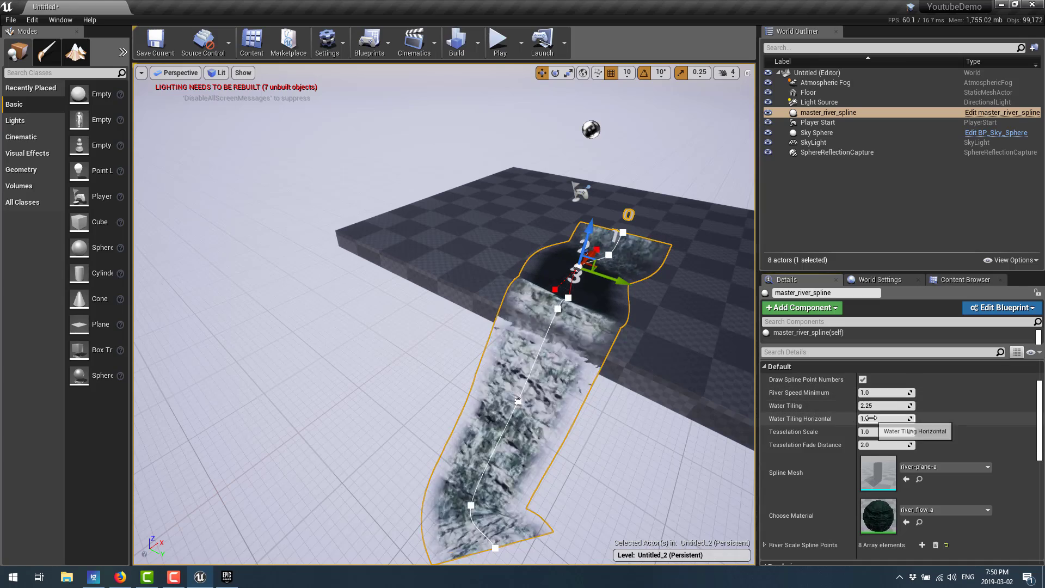
pyautogui.scroll(-2, 871, 418)
pyautogui.scroll(-1, 871, 418)
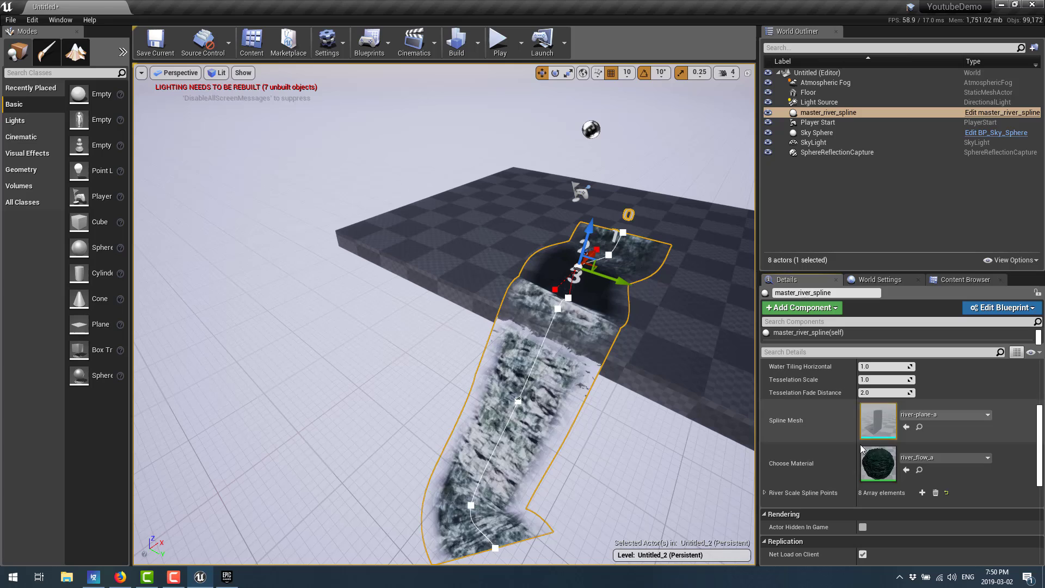
pyautogui.click(976, 458)
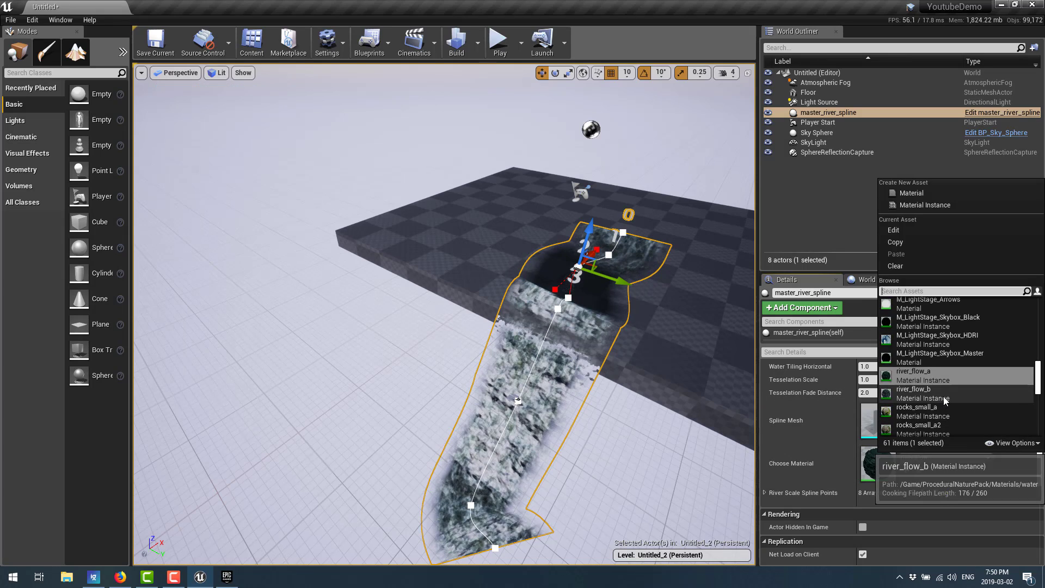
pyautogui.click(927, 393)
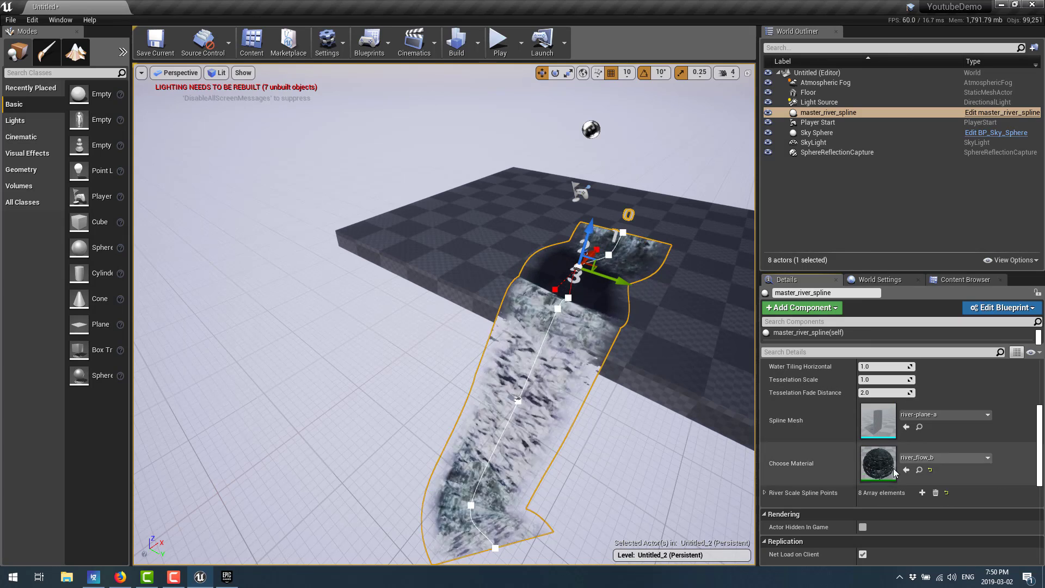
# - Look through the static meshes available for the river's spline mesh and the remaining river settings
pyautogui.scroll(-1, 824, 425)
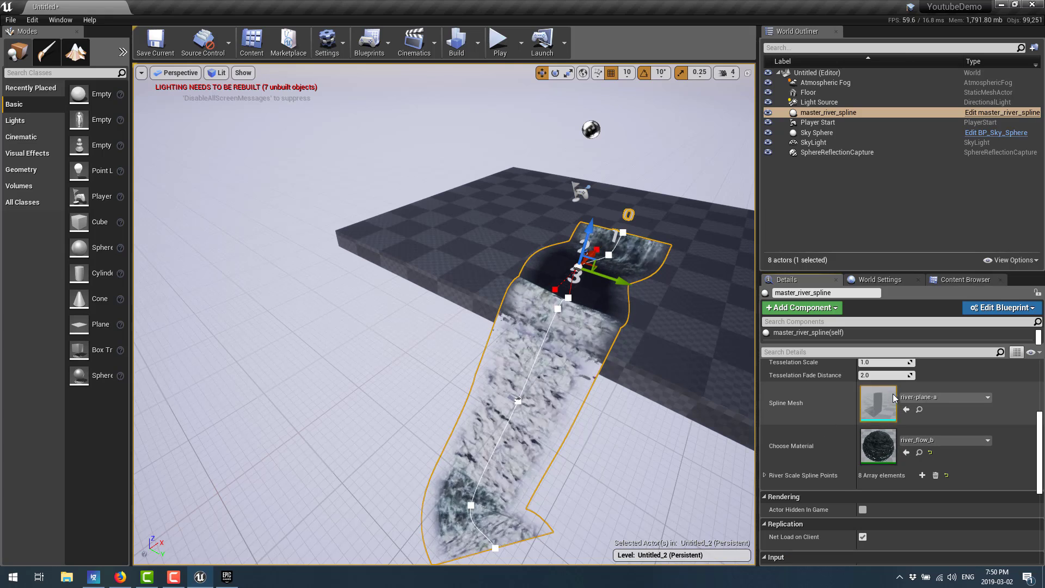
pyautogui.click(945, 395)
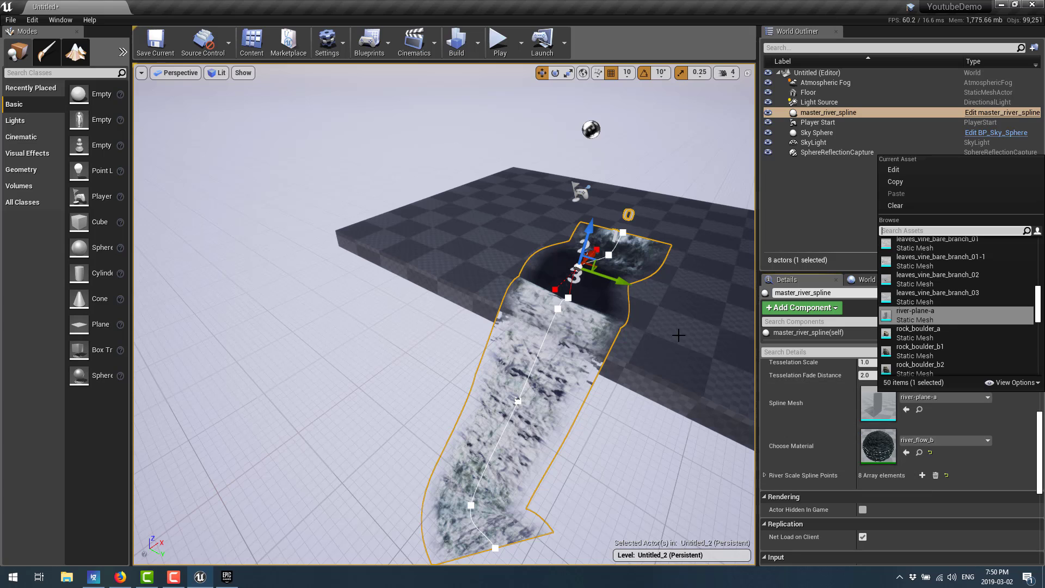
pyautogui.scroll(-5, 783, 464)
pyautogui.scroll(3, 835, 479)
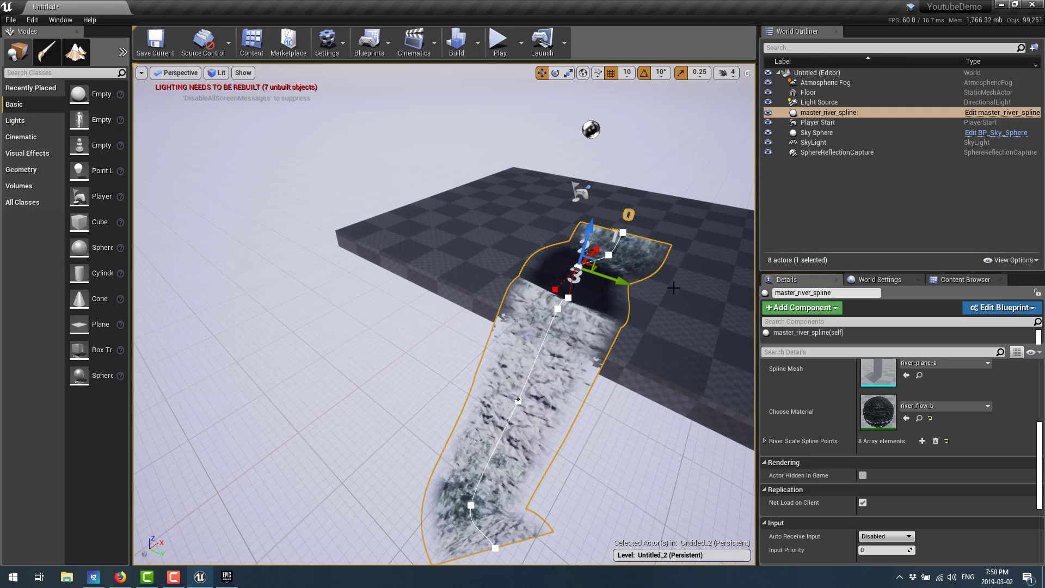
# - Place a master_vine_spline from the Spline_BluePrints folder on the floor beside the river
pyautogui.click(968, 279)
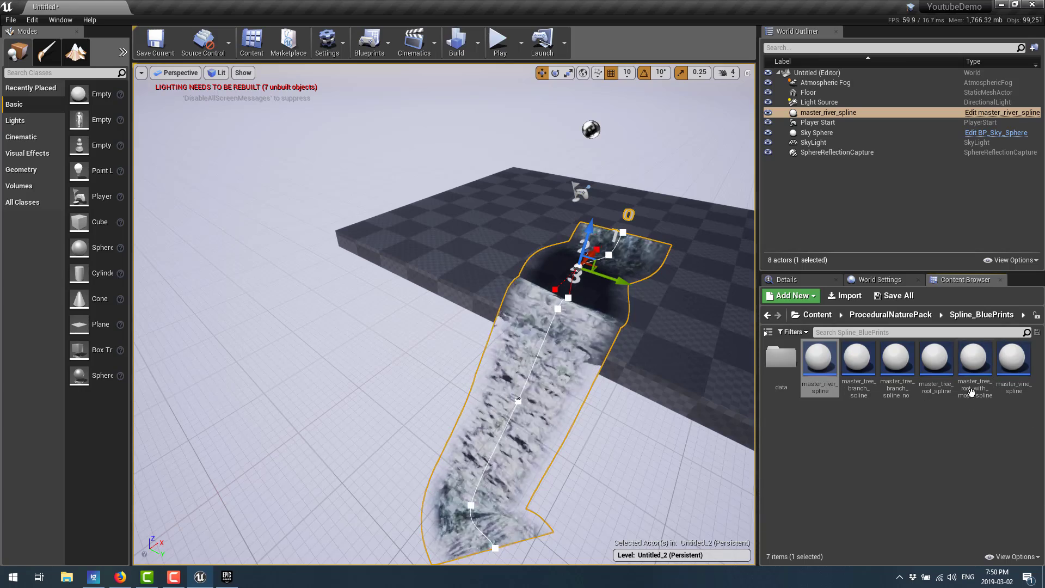
pyautogui.click(1012, 358)
pyautogui.moveTo(566, 260); pyautogui.dragTo(468, 232)
pyautogui.scroll(3, 521, 242)
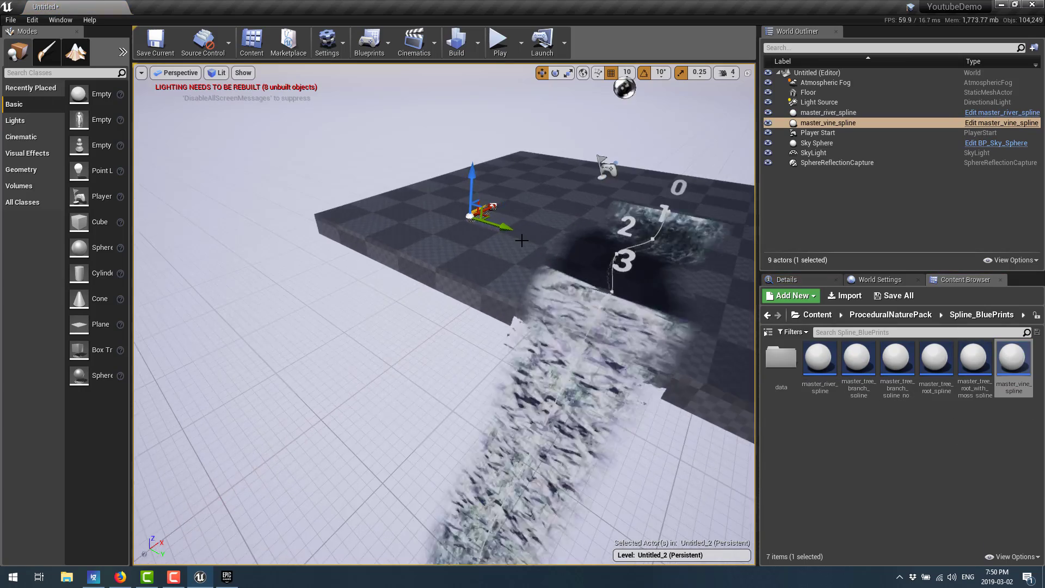
pyautogui.moveTo(523, 227); pyautogui.dragTo(484, 225, button='right')
pyautogui.press('w')
pyautogui.scroll(-6, 527, 223)
pyautogui.press('w')
pyautogui.press('w')
pyautogui.press('s')
pyautogui.press('d')
pyautogui.press('w')
pyautogui.press('s')
# - Add a spline point near the middle of the vine and pull it sideways across the floor to bend the vine
pyautogui.rightClick(439, 311)
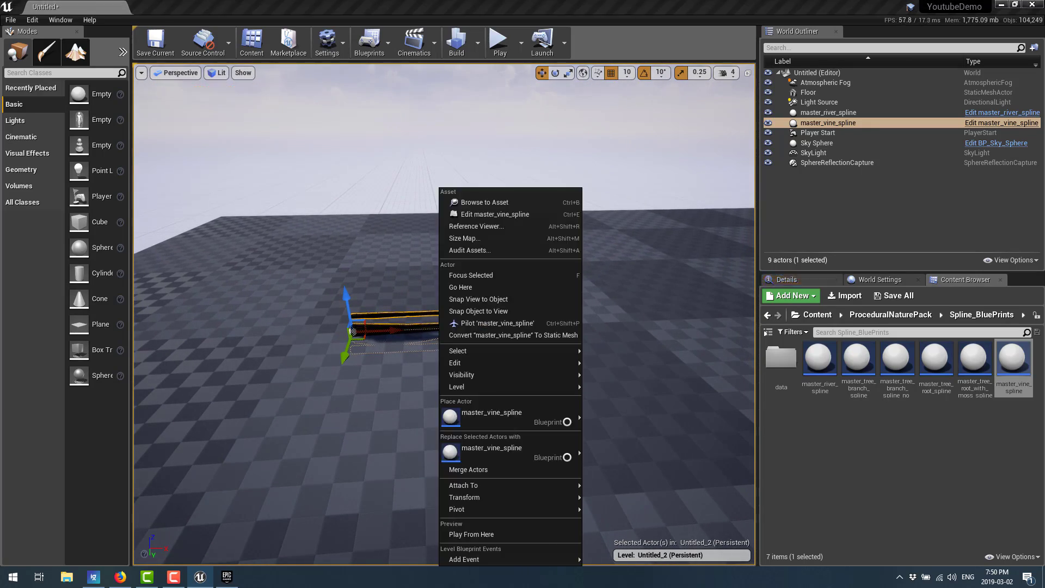
pyautogui.click(396, 312)
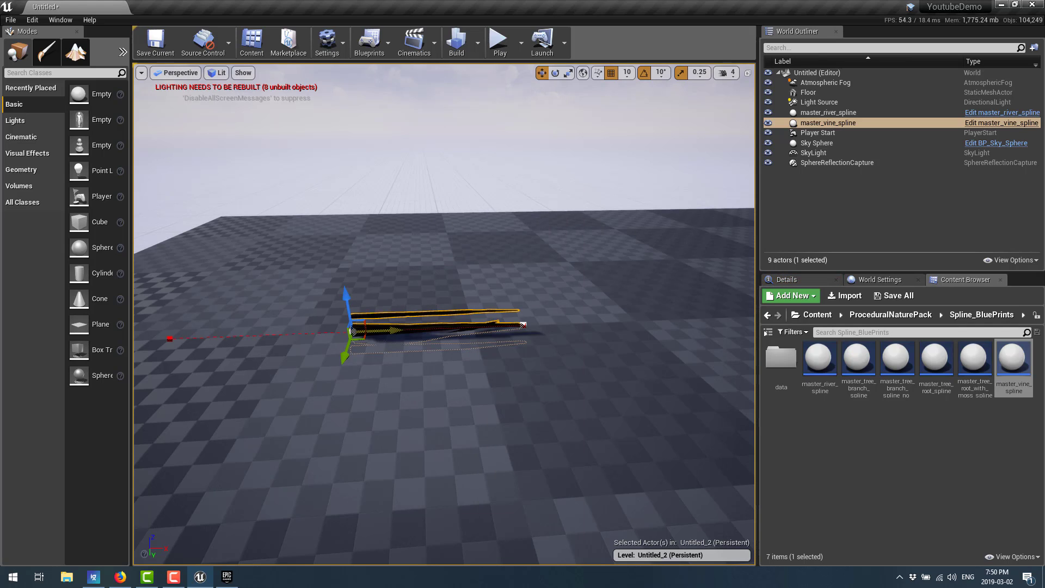
pyautogui.rightClick(452, 333)
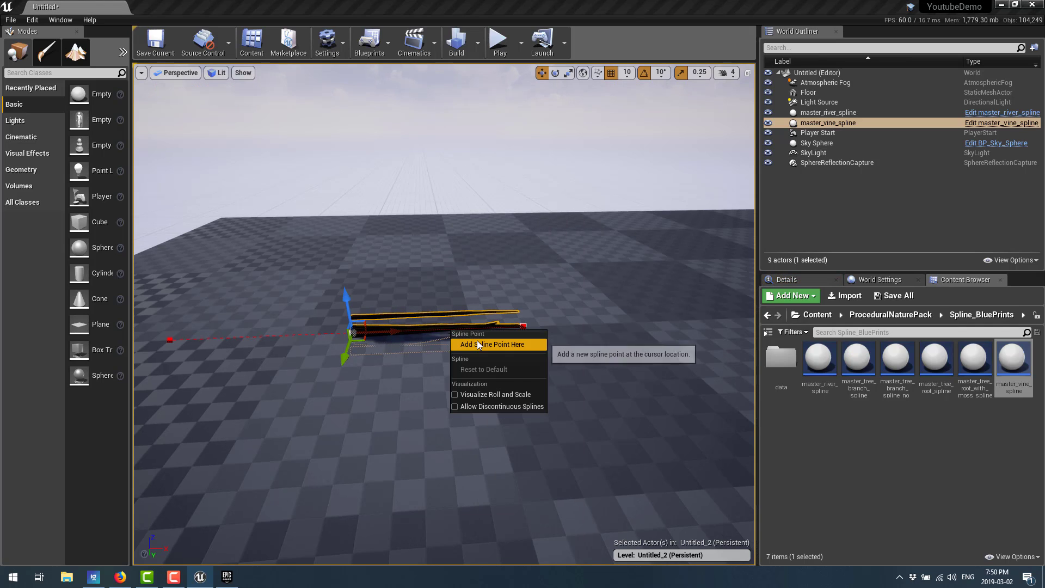
pyautogui.click(477, 341)
pyautogui.moveTo(454, 353); pyautogui.dragTo(463, 419)
# - Lengthen the vine by moving its end point outward, and add a spline point between the bend and that end
pyautogui.click(522, 326)
pyautogui.moveTo(553, 324); pyautogui.dragTo(713, 320)
pyautogui.rightClick(591, 354)
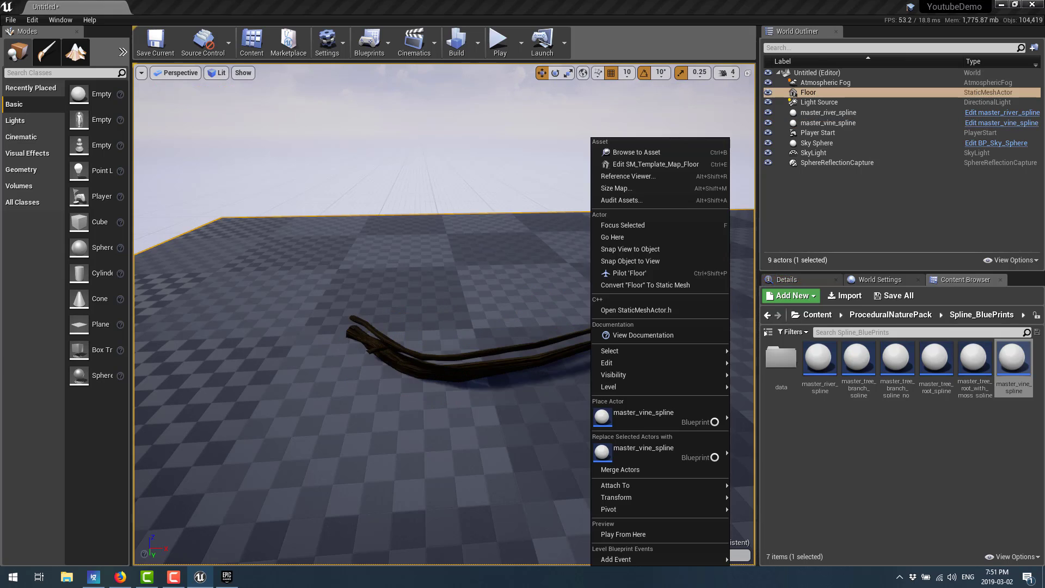
pyautogui.click(577, 349)
pyautogui.rightClick(578, 349)
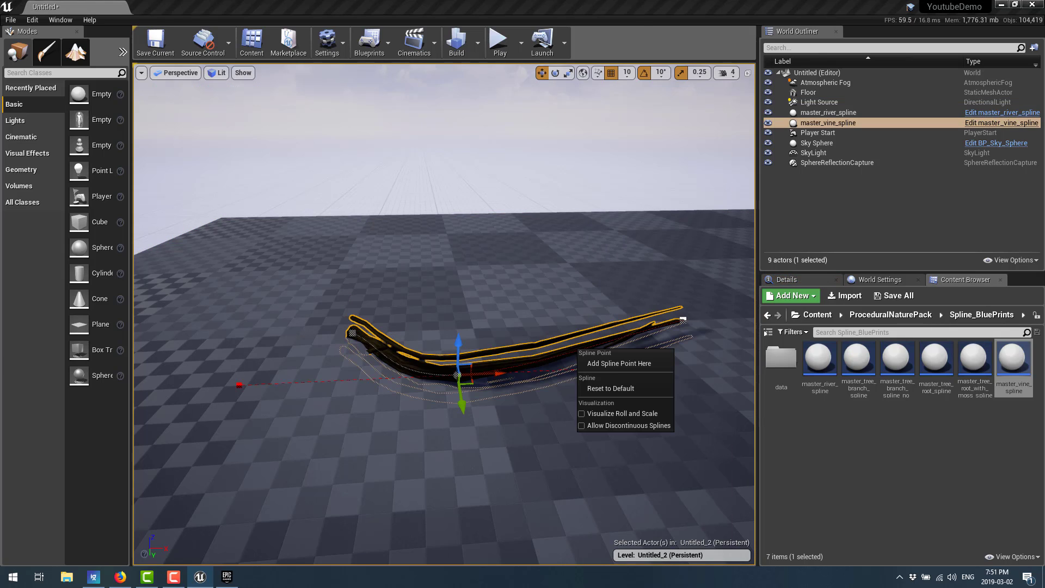
pyautogui.click(620, 363)
pyautogui.moveTo(601, 385); pyautogui.dragTo(593, 372)
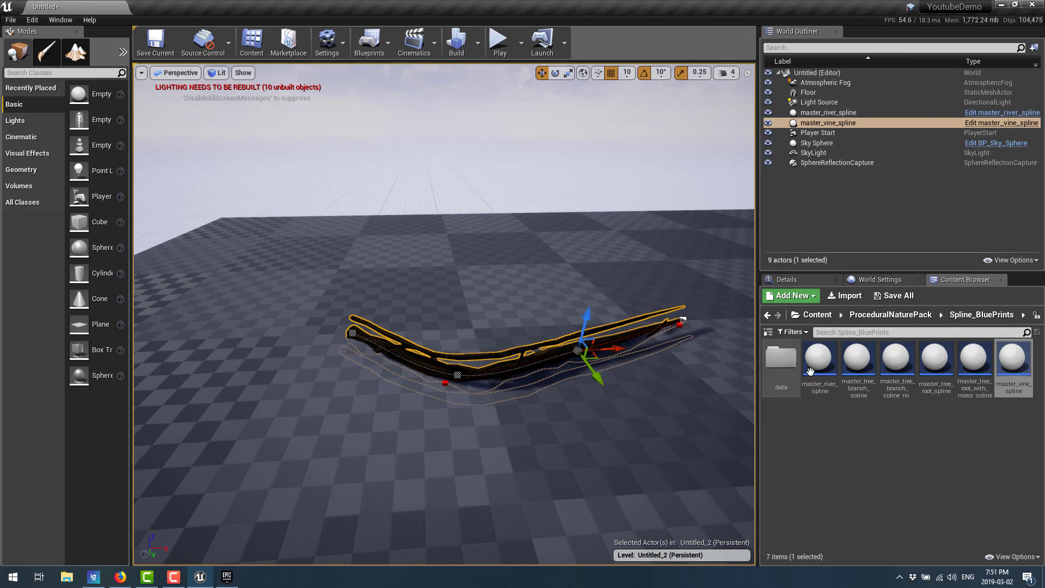
# - Enable Add Branches for the vine spline
pyautogui.click(805, 276)
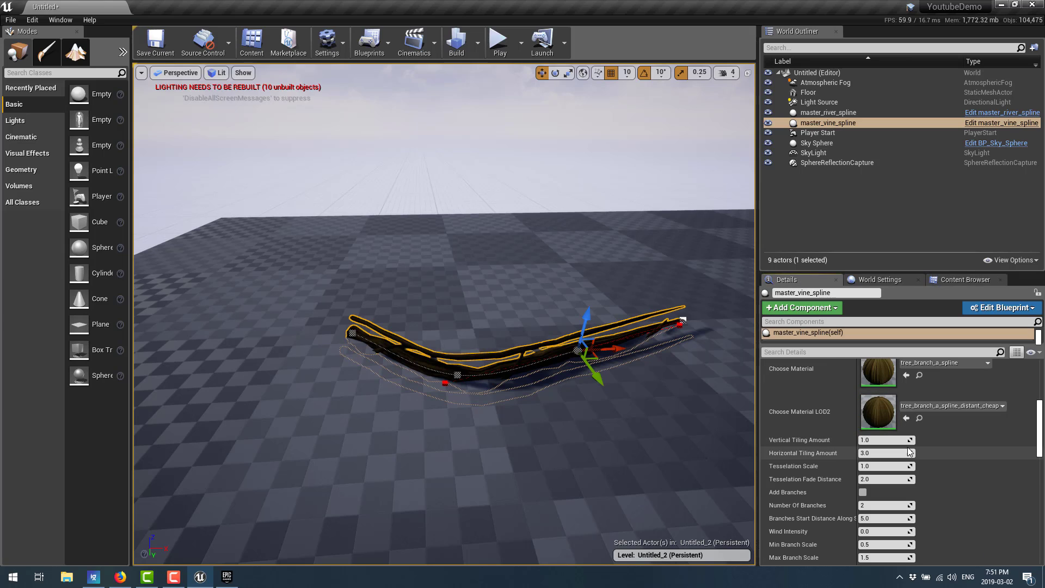
pyautogui.scroll(-2, 907, 444)
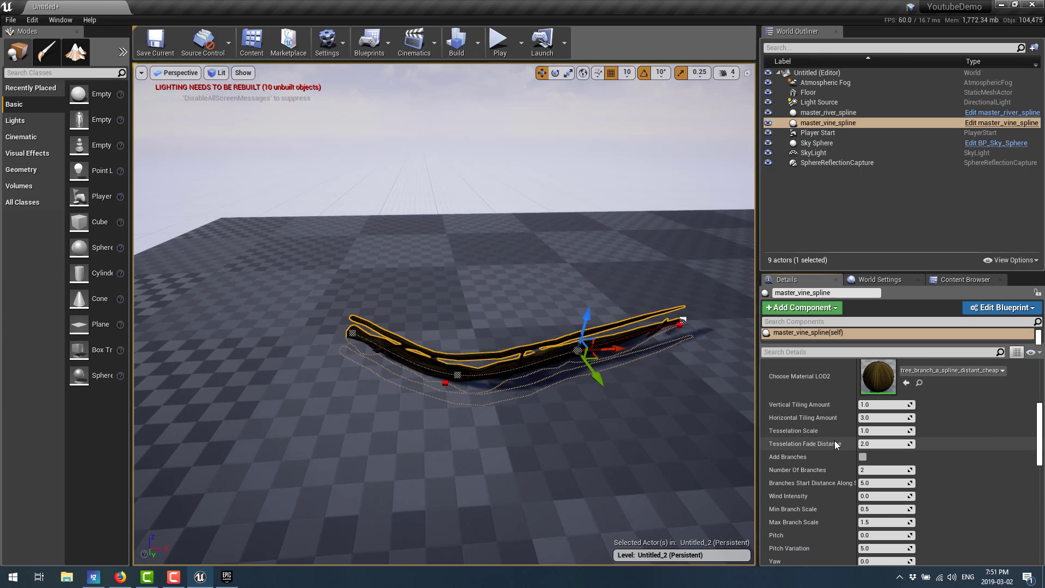
pyautogui.click(862, 456)
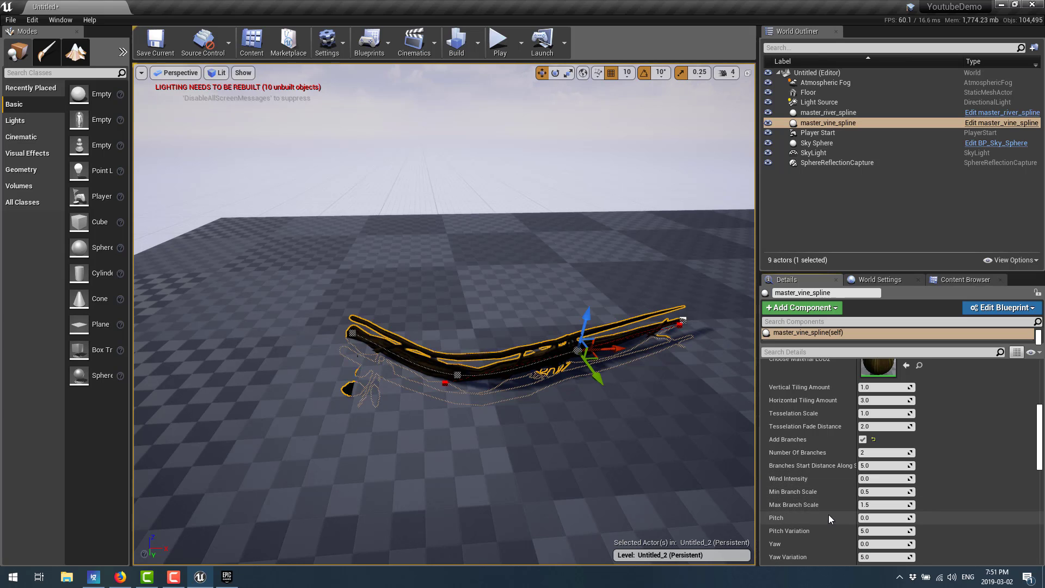
pyautogui.scroll(-3, 828, 511)
pyautogui.scroll(5, 828, 481)
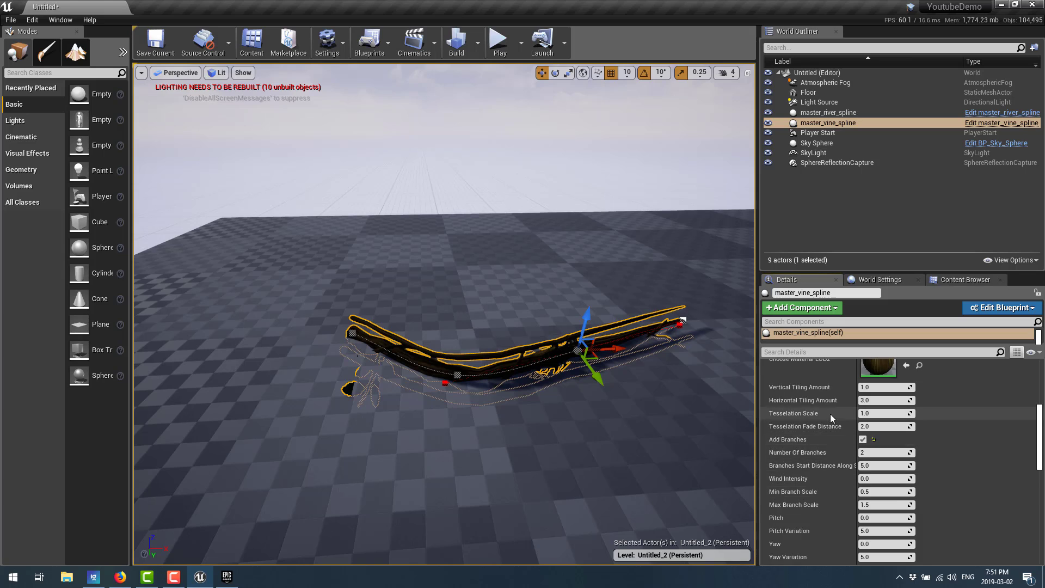
# - Nudge the vine's end point and move its start point farther out across the floor to lengthen the vine
pyautogui.click(682, 322)
pyautogui.moveTo(710, 322); pyautogui.dragTo(718, 283)
pyautogui.rightClick(355, 333)
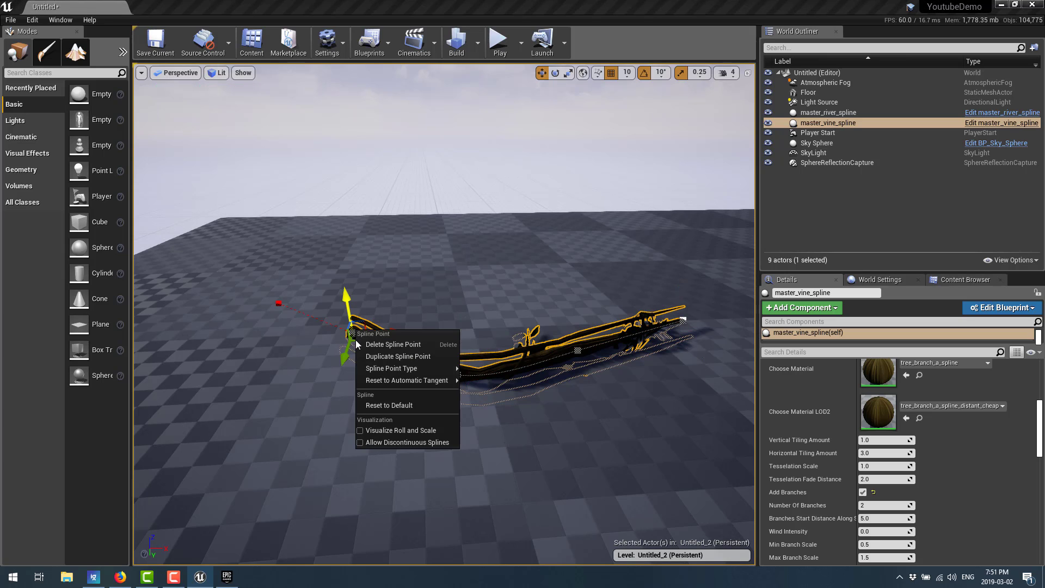
pyautogui.click(352, 337)
pyautogui.moveTo(381, 336); pyautogui.dragTo(210, 327)
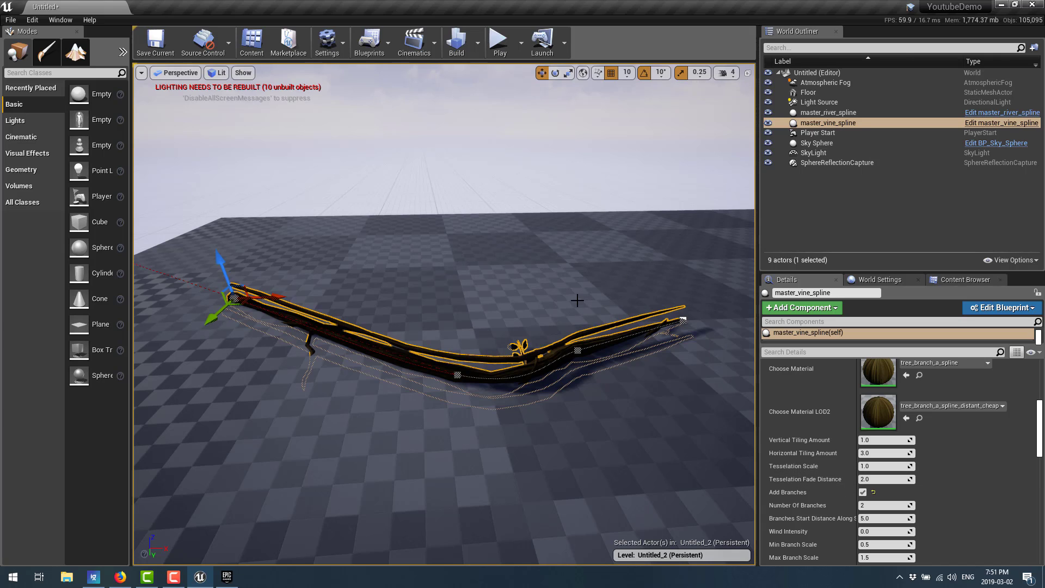
# - Place a master_tree_branch_spline on the floor behind the vine and rotate it upright, to about 100° around Y
pyautogui.click(972, 283)
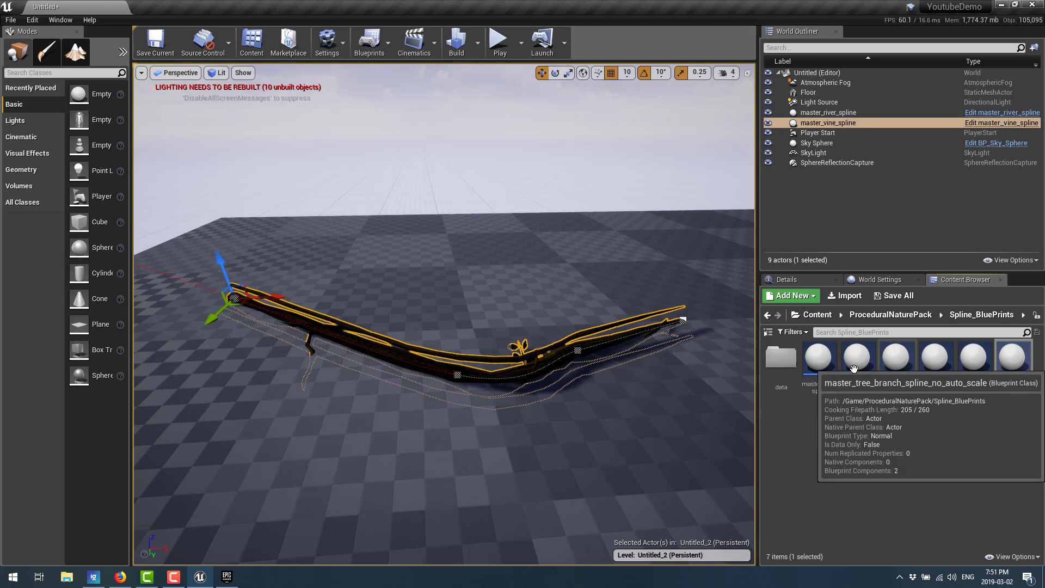
pyautogui.moveTo(859, 361); pyautogui.dragTo(525, 254)
pyautogui.press('e')
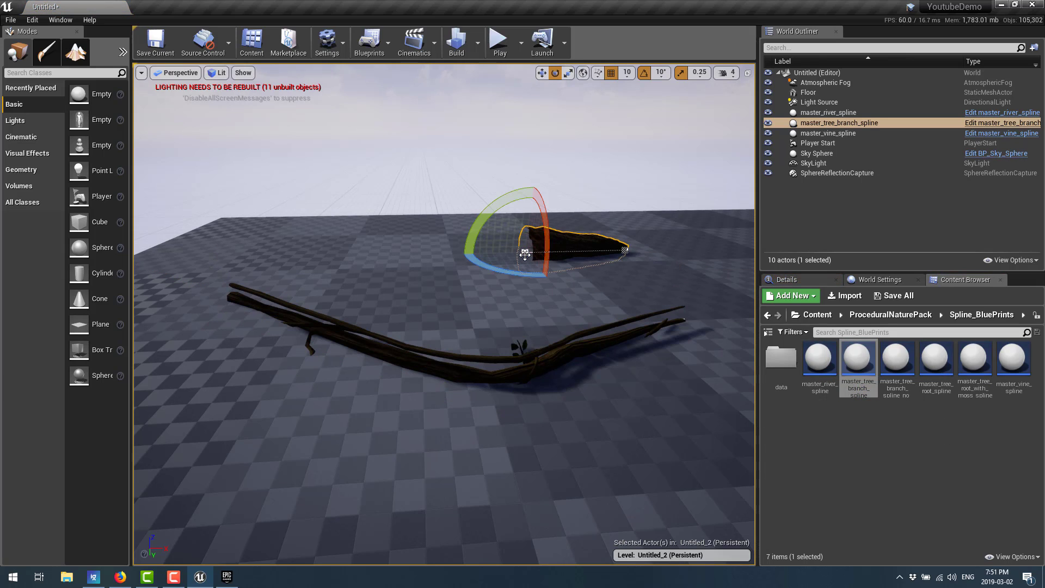
pyautogui.moveTo(481, 221); pyautogui.dragTo(516, 317)
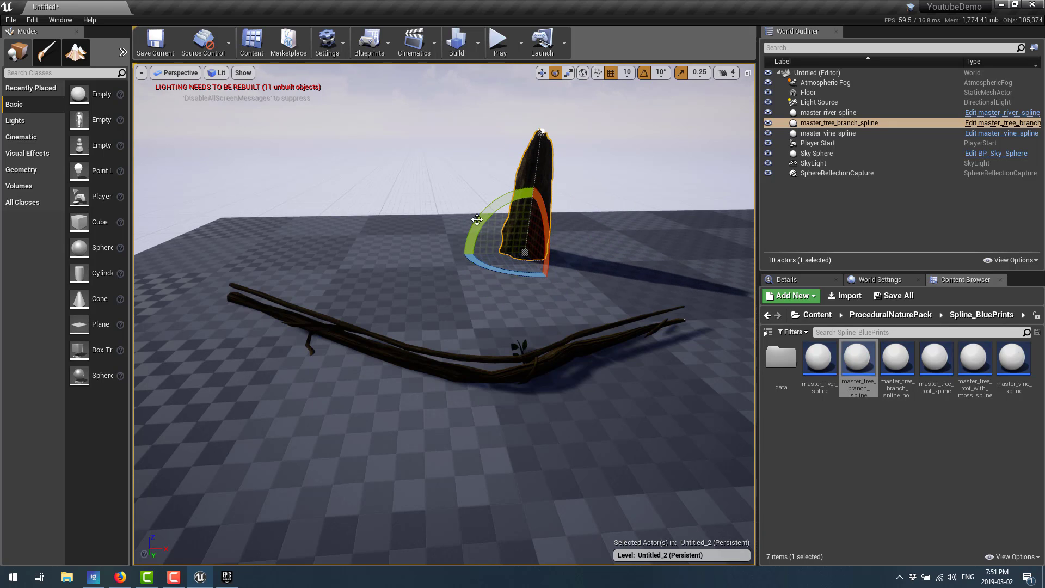
pyautogui.moveTo(478, 220); pyautogui.dragTo(593, 172)
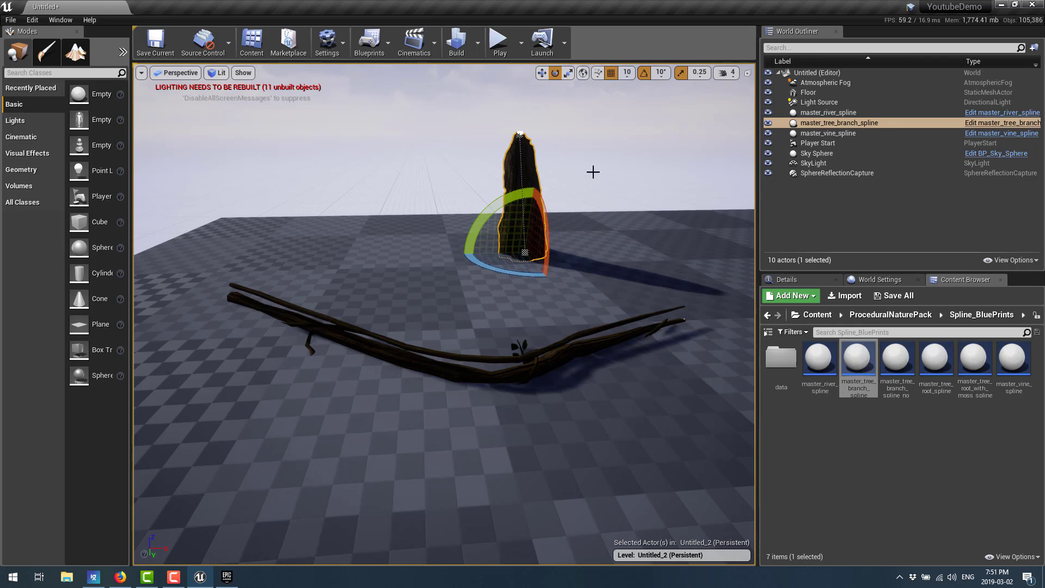
# - Extend the upright branch into a taller trunk by adding two more spline points above its tip
pyautogui.click(520, 133)
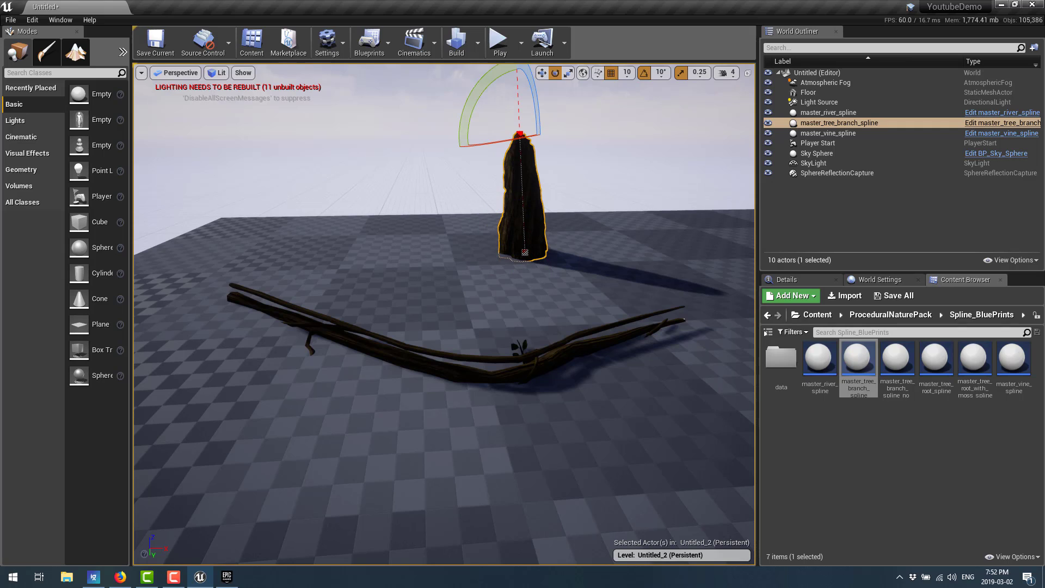
pyautogui.press('w')
pyautogui.moveTo(518, 132); pyautogui.dragTo(599, 71)
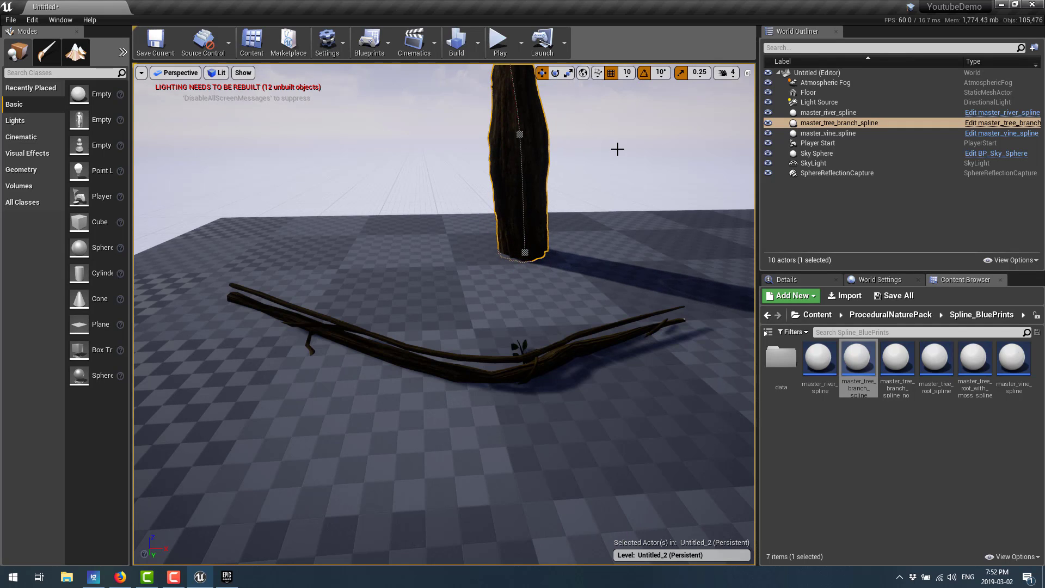
pyautogui.moveTo(591, 182); pyautogui.dragTo(591, 109, button='middle')
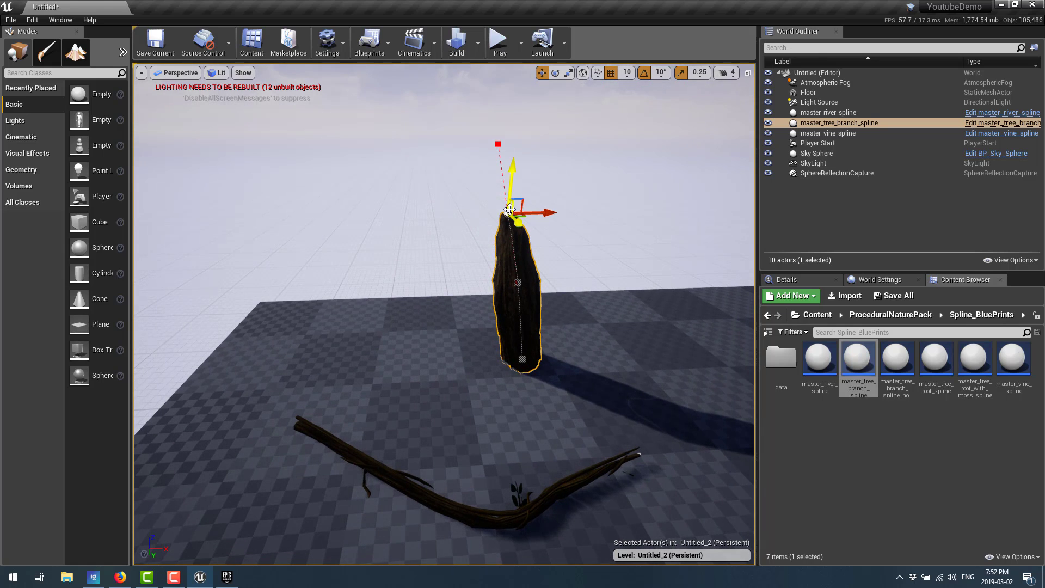
pyautogui.moveTo(508, 211); pyautogui.dragTo(507, 95)
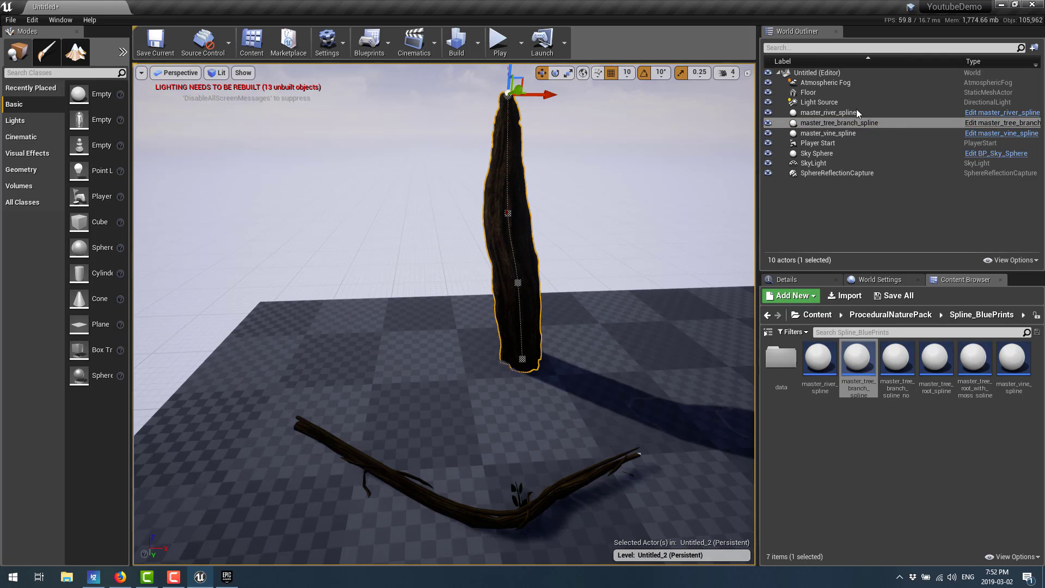
# - Set the tree branch spline's Start Scale to 2 to thicken the trunk's base
pyautogui.click(828, 123)
pyautogui.click(815, 280)
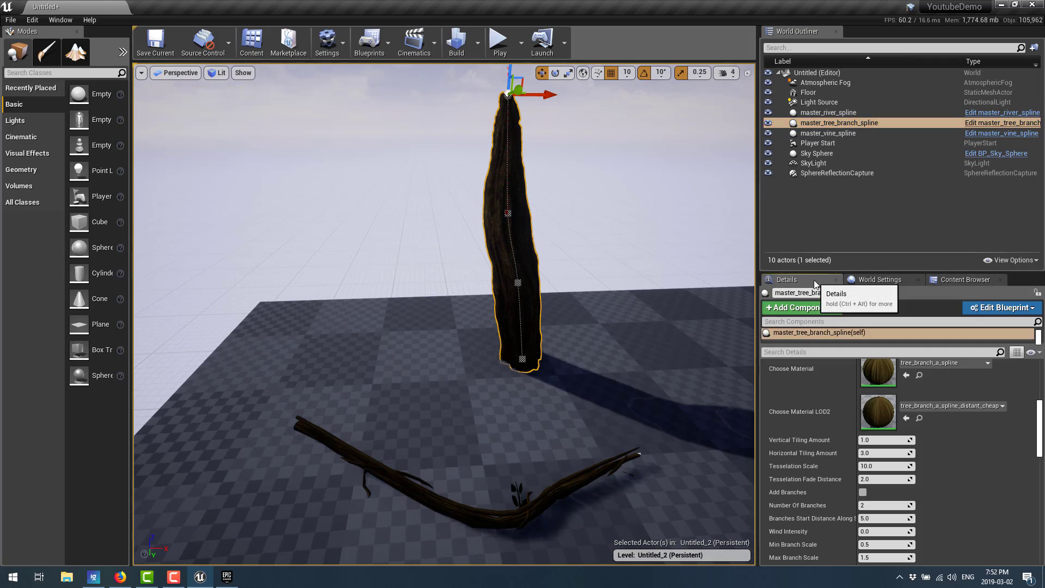
pyautogui.scroll(-1, 927, 456)
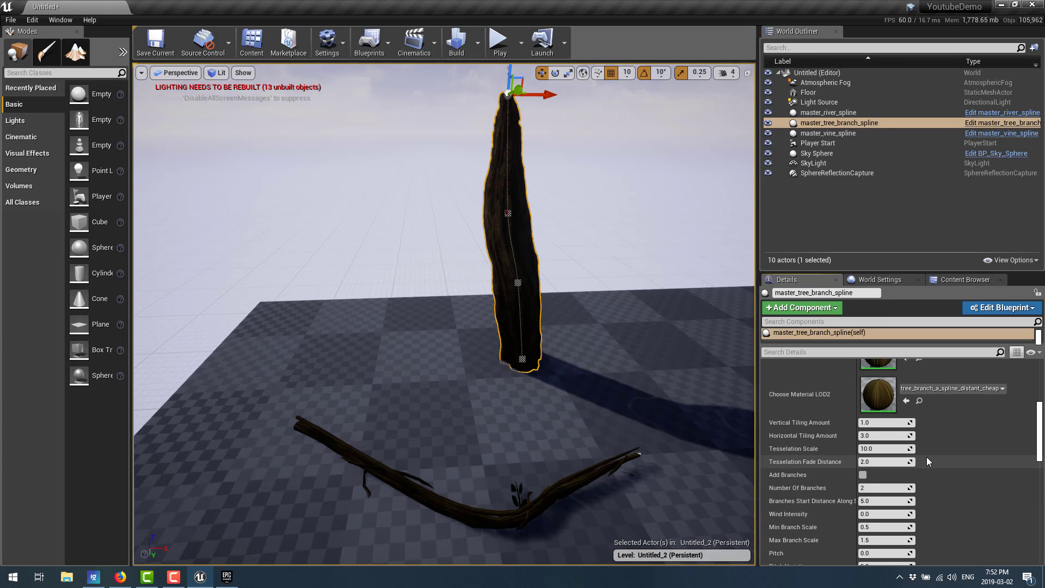
pyautogui.scroll(10, 903, 453)
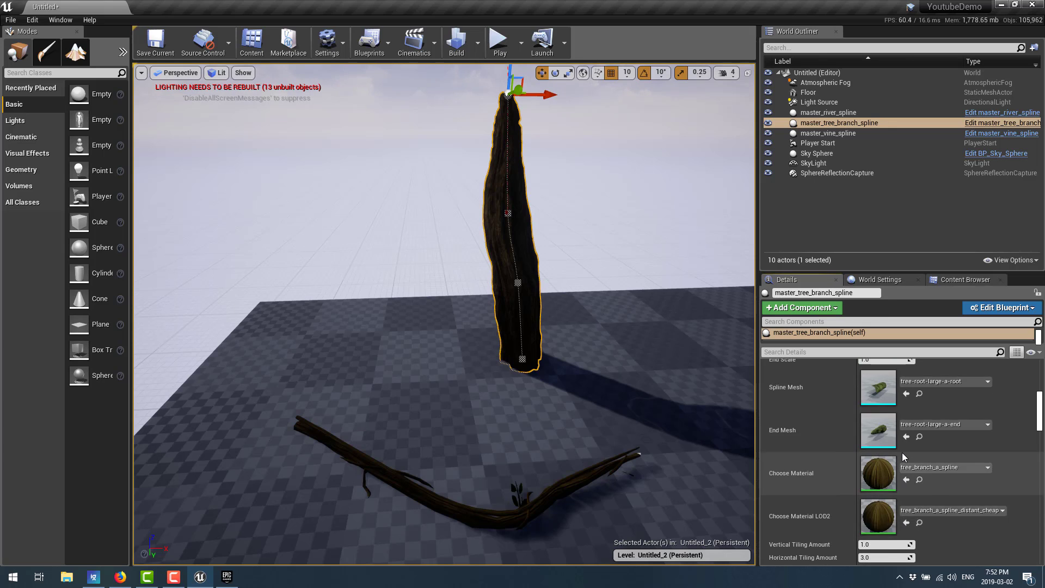
pyautogui.click(879, 458)
pyautogui.write('2')
pyautogui.press('Return')
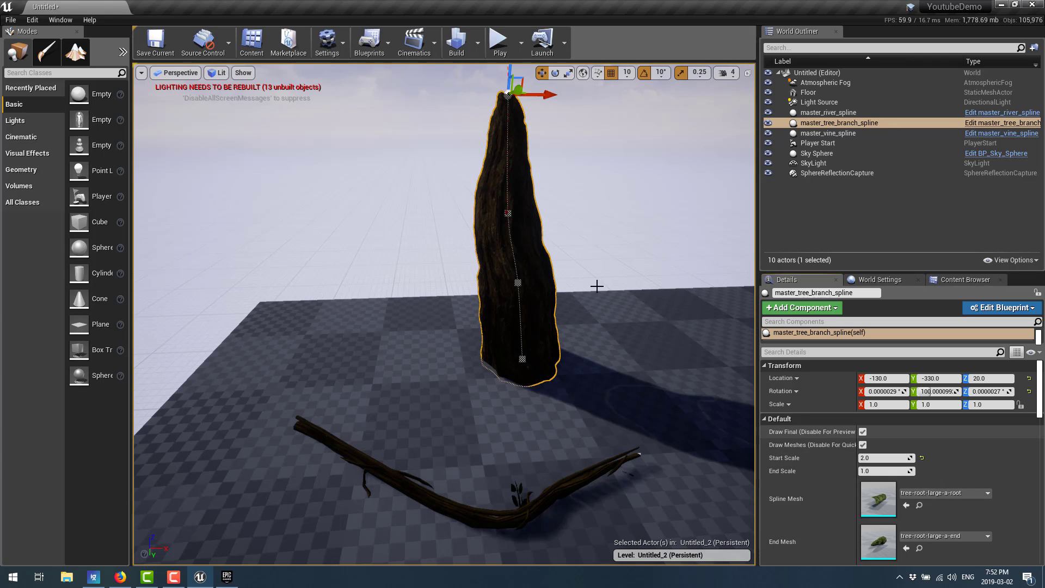
pyautogui.scroll(-5, 822, 479)
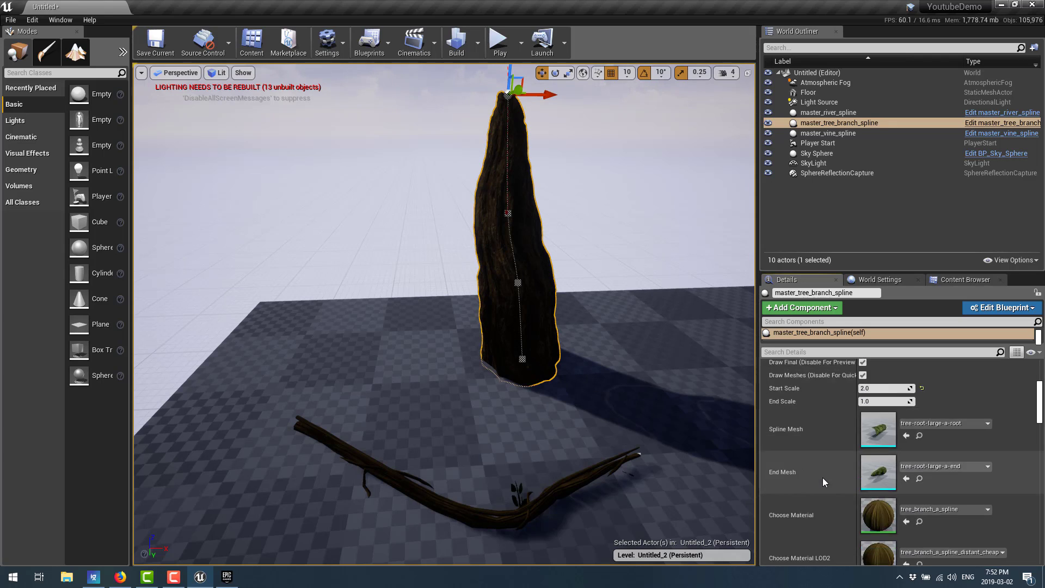
pyautogui.scroll(-3, 822, 478)
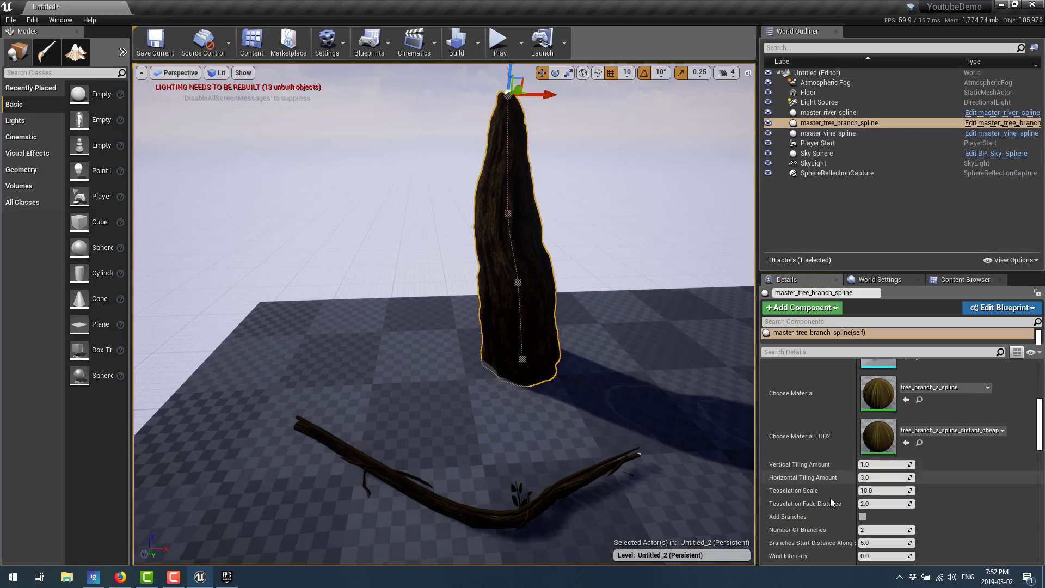
# - Enable Add Branches on the tree branch spline and set its Roll Variation to 360
pyautogui.click(863, 516)
pyautogui.scroll(-2, 940, 509)
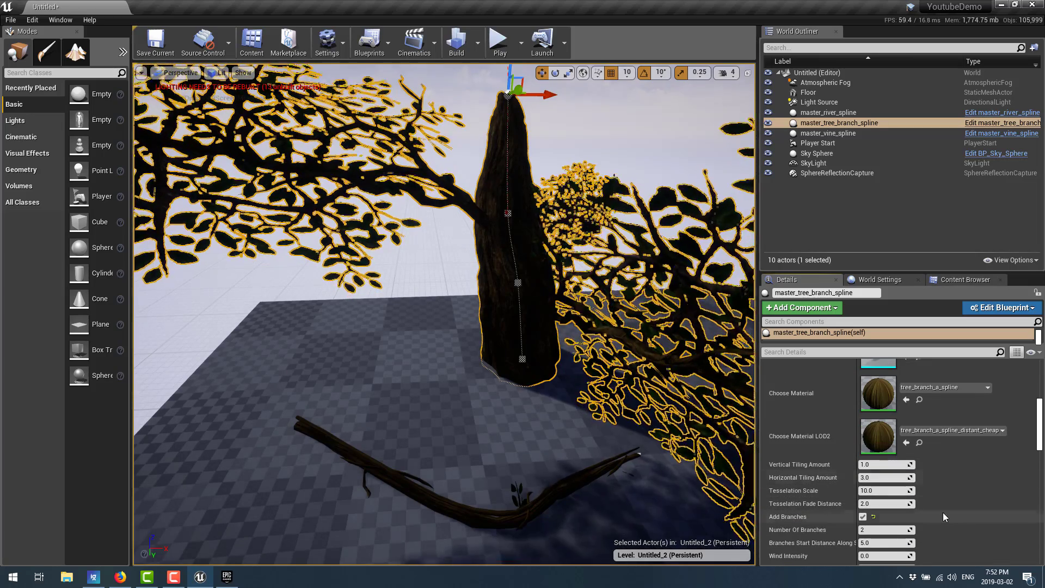
pyautogui.scroll(-2, 932, 501)
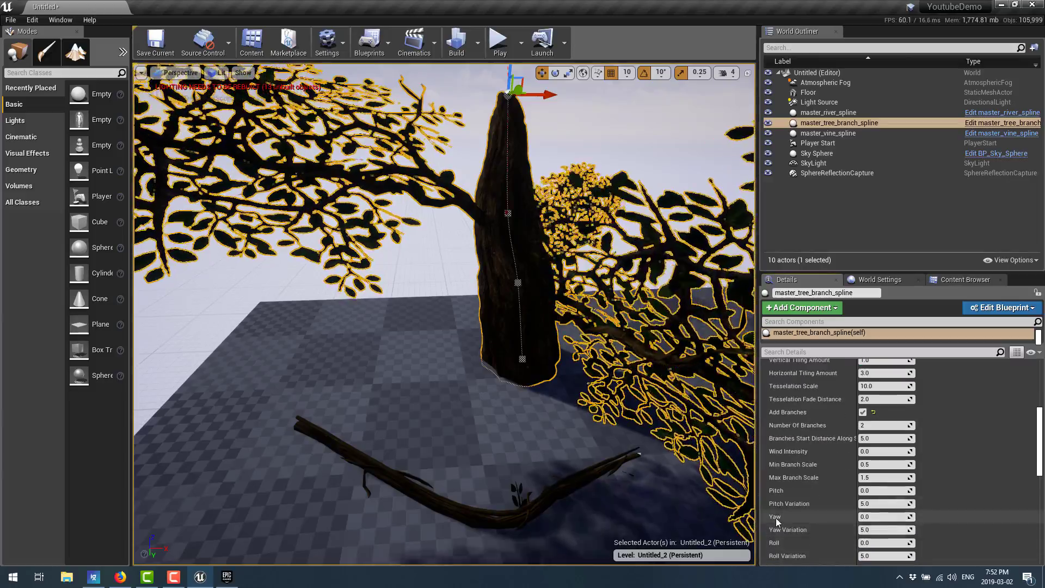
pyautogui.click(882, 530)
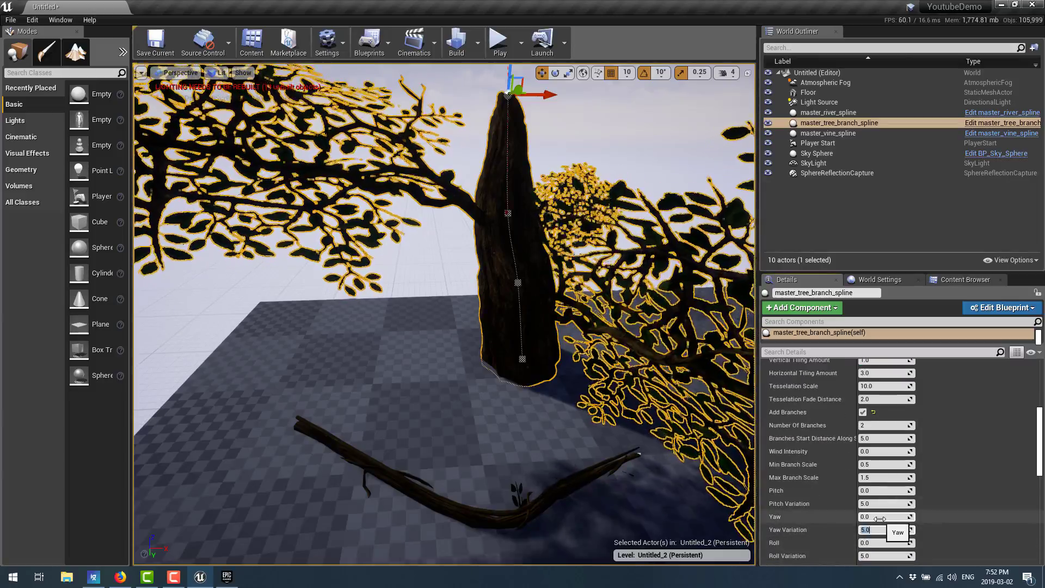
pyautogui.scroll(-2, 871, 515)
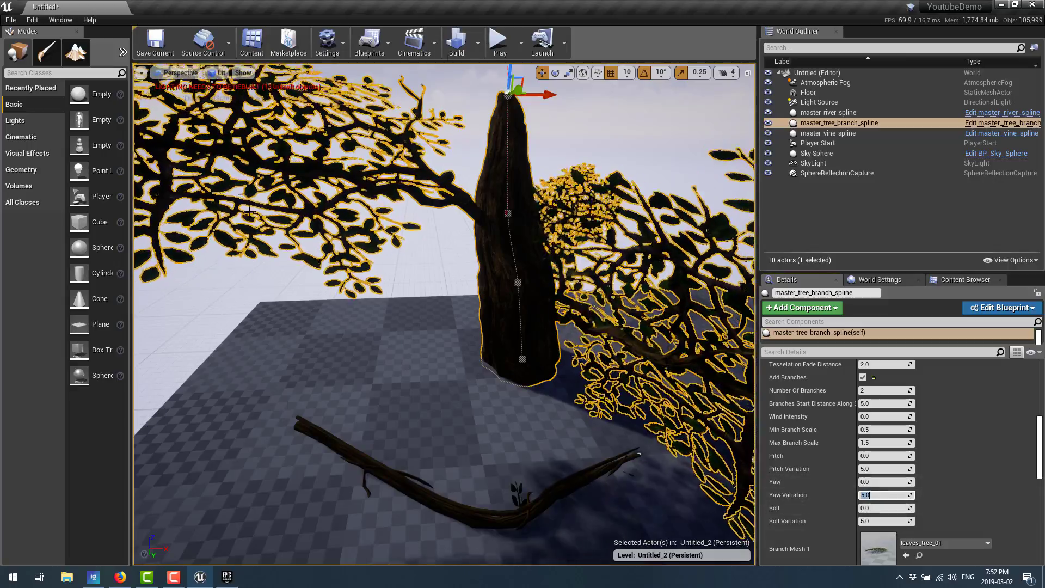
pyautogui.click(884, 520)
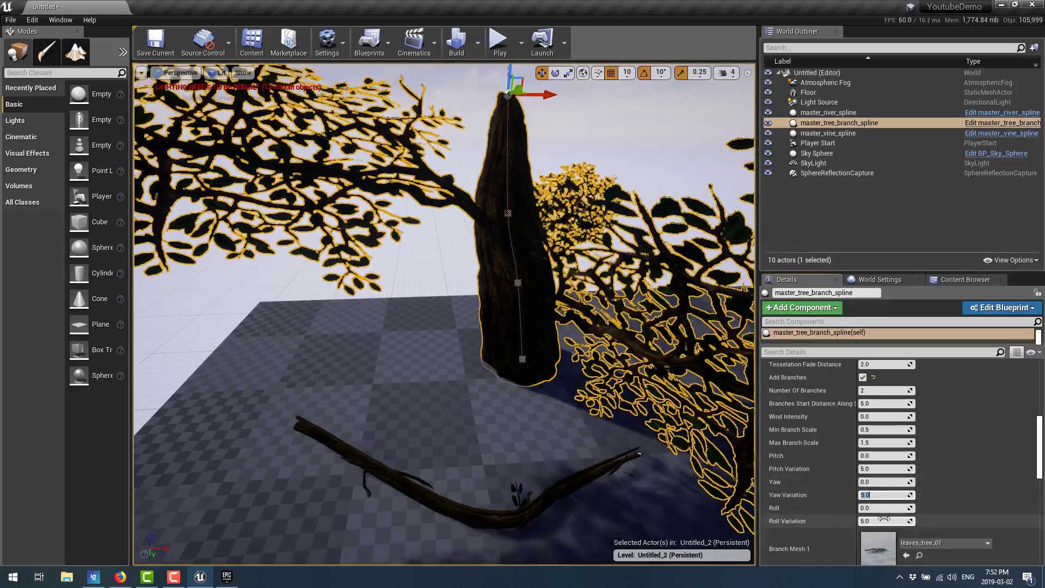
pyautogui.write('360')
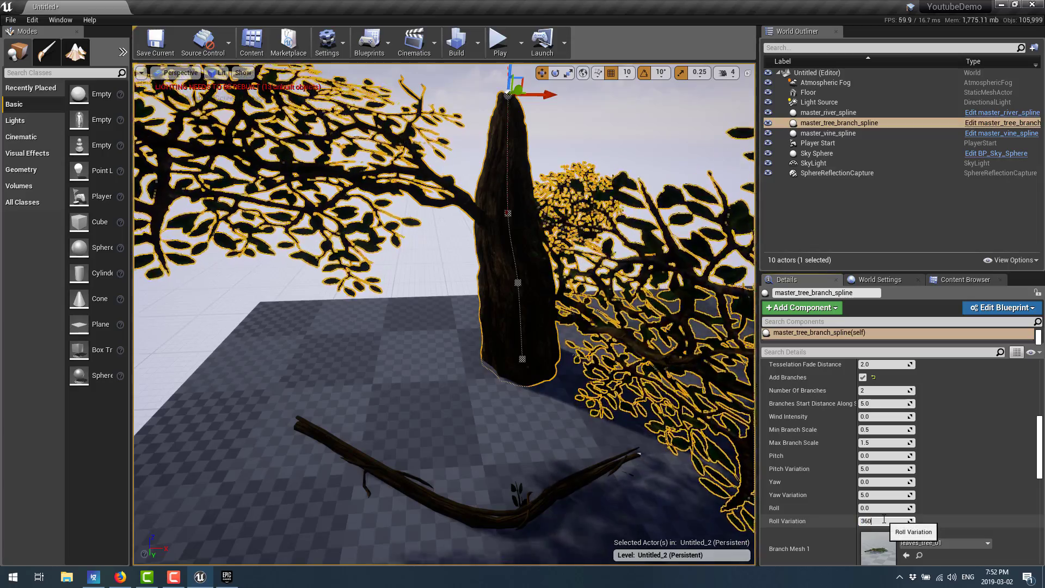
pyautogui.press('Return')
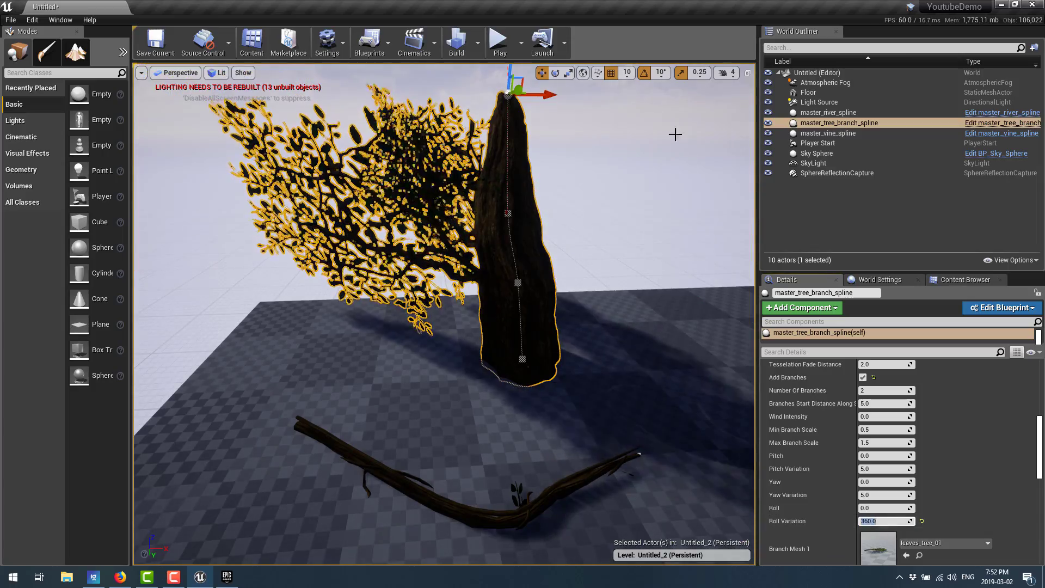
# - Set the tree's Number Of Branches to 22 and lower its Max Branch Scale to about 1.35
pyautogui.click(872, 390)
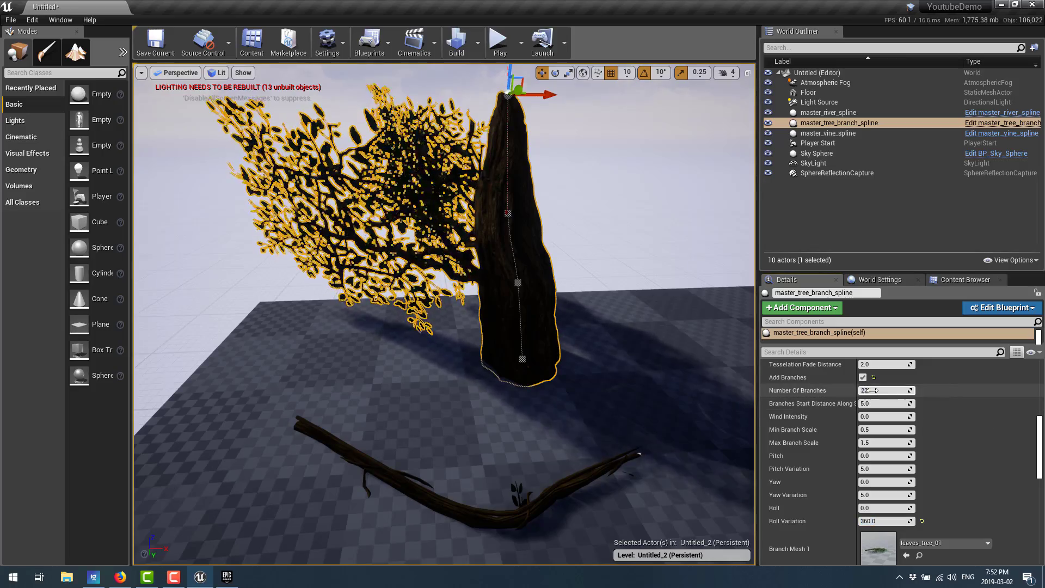
pyautogui.write('22')
pyautogui.press('Tab')
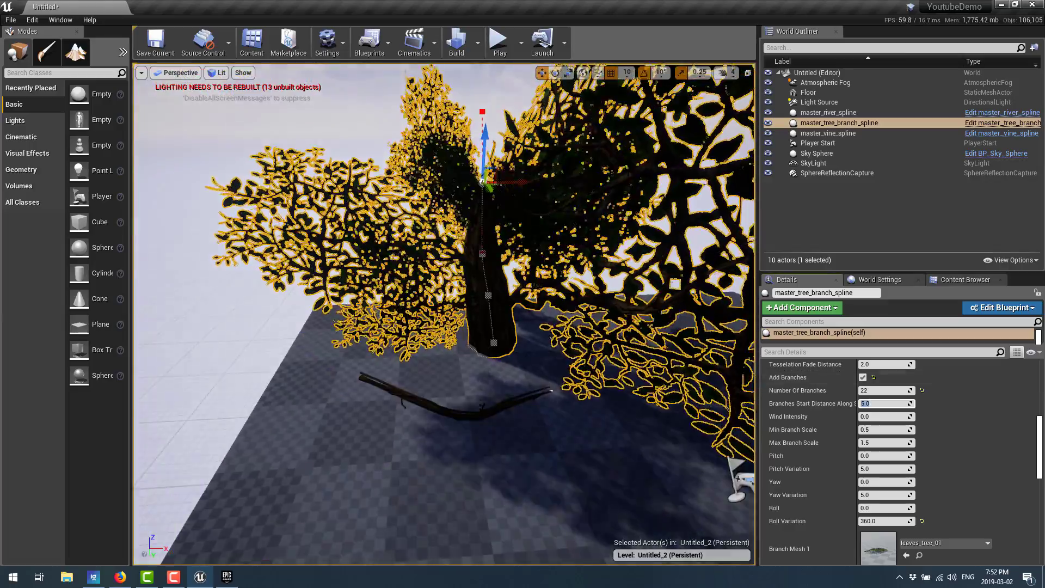
pyautogui.scroll(-3, 444, 314)
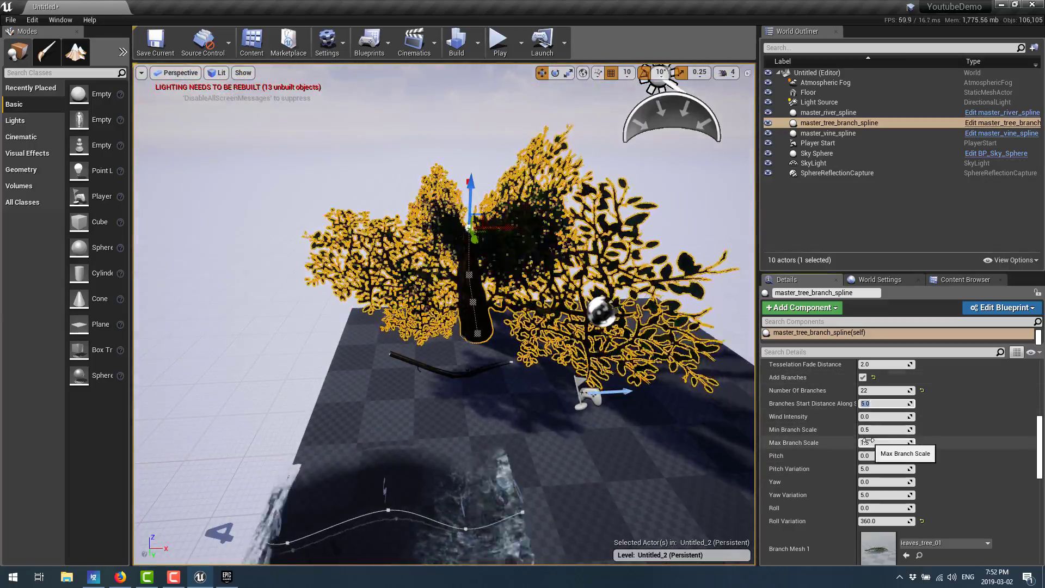
pyautogui.moveTo(870, 442); pyautogui.dragTo(840, 444)
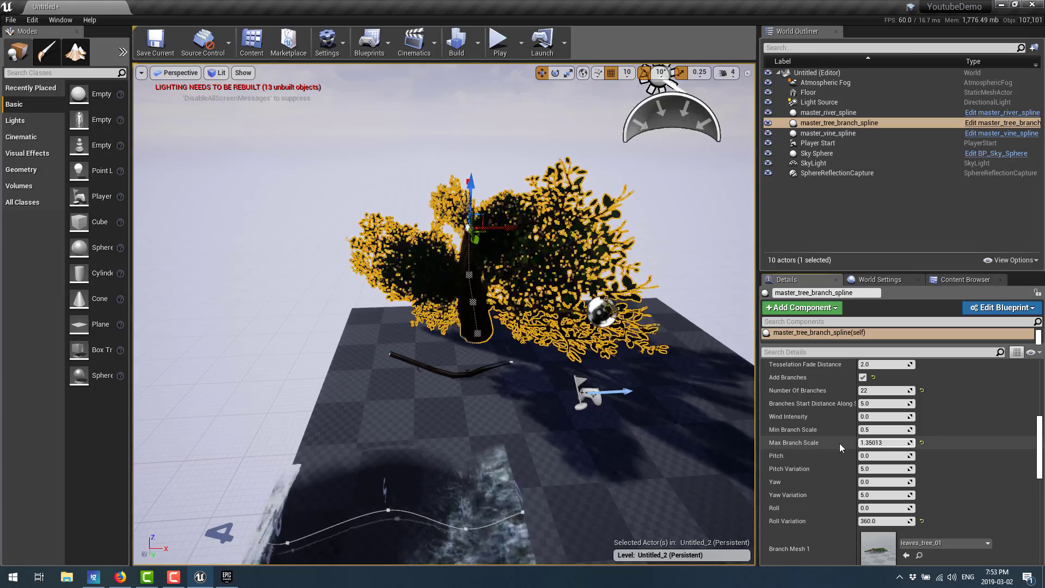
pyautogui.scroll(-3, 842, 446)
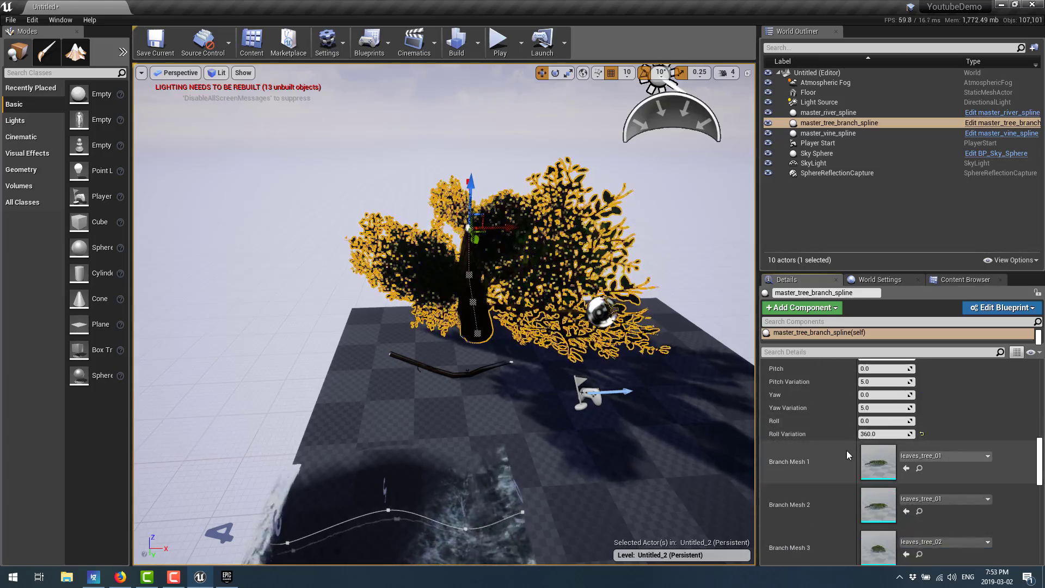
pyautogui.scroll(-5, 847, 451)
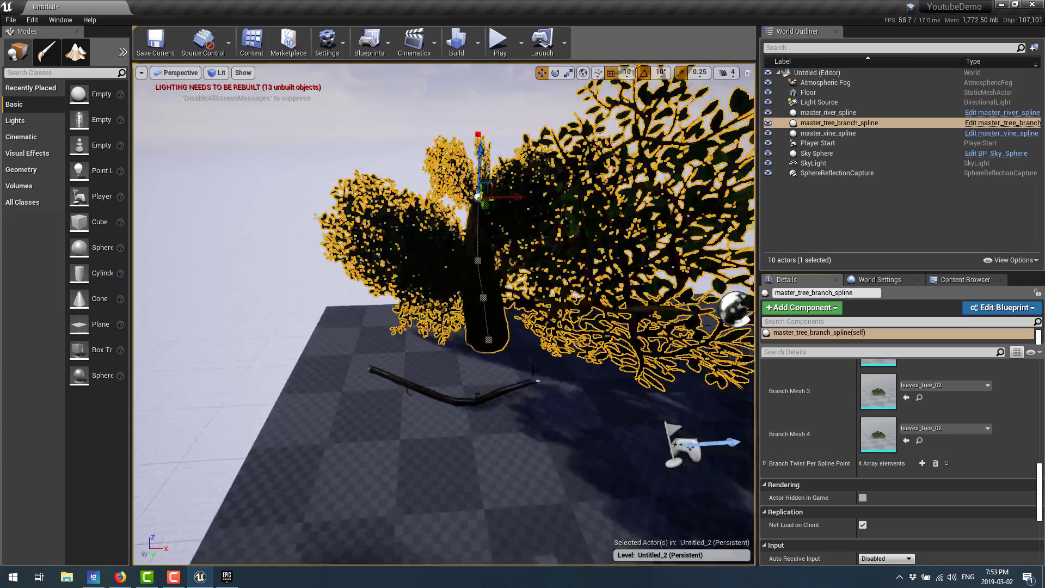
# - Raise the trunk's topmost spline point well above its current height to make the tree taller
pyautogui.moveTo(533, 360); pyautogui.dragTo(605, 322, button='right')
pyautogui.press('f')
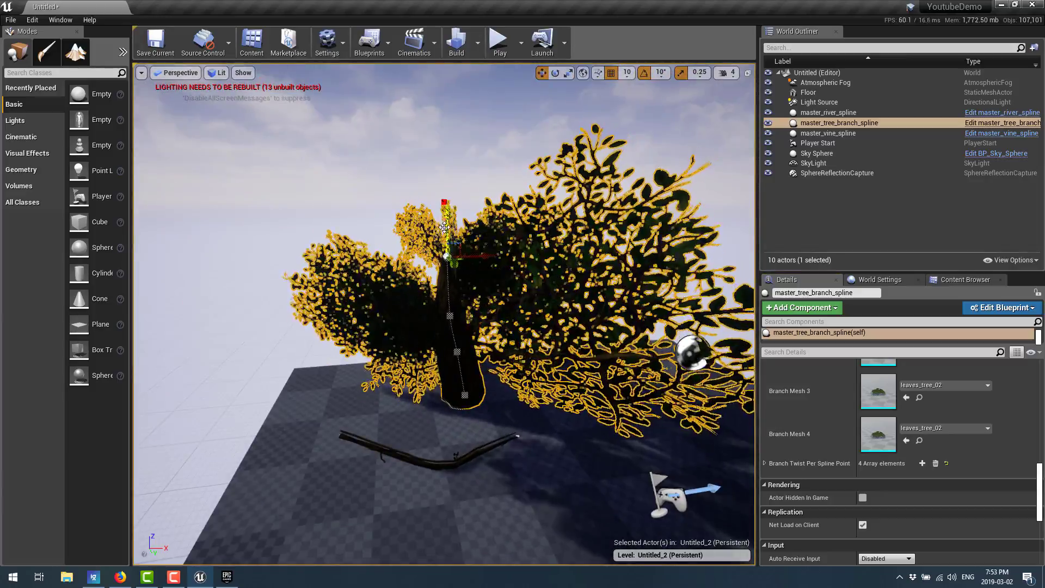
pyautogui.moveTo(445, 227); pyautogui.dragTo(462, 64)
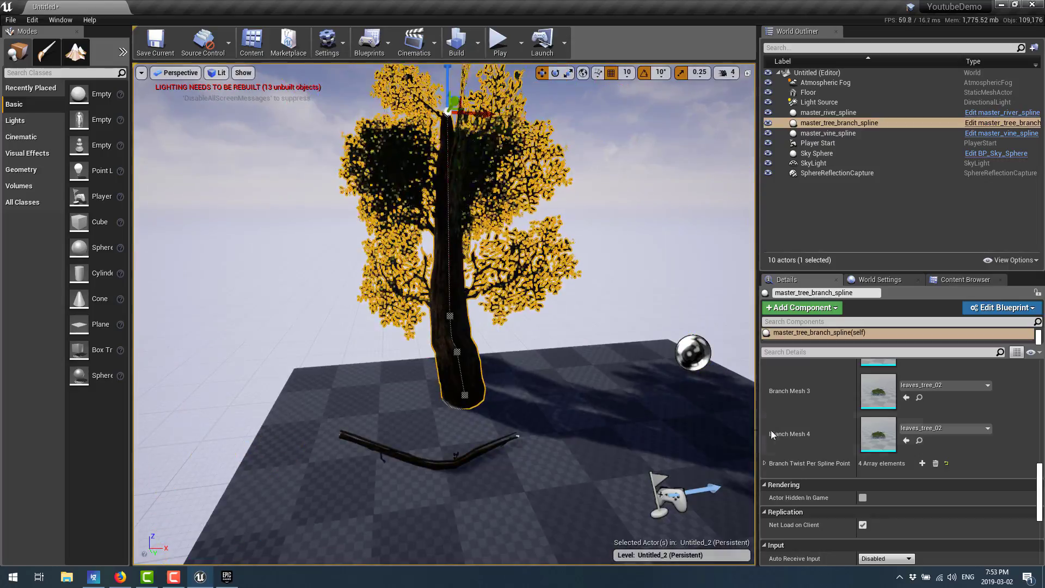
# - Set the tree's Branches Start Distance Along Spline to 8 so the branches begin farther up the trunk
pyautogui.scroll(8, 863, 462)
pyautogui.scroll(3, 862, 452)
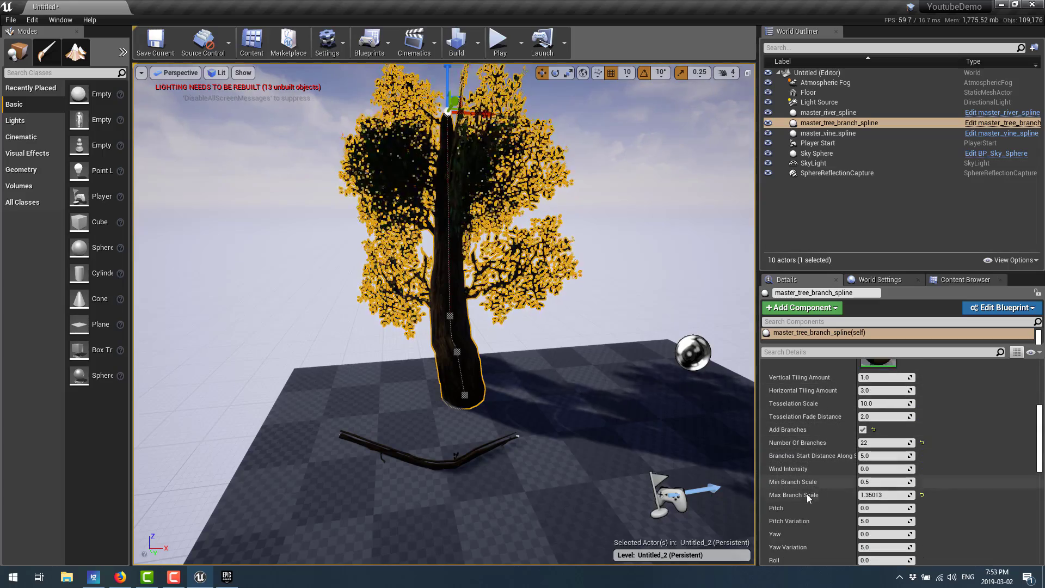
pyautogui.scroll(2, 831, 508)
pyautogui.scroll(8, 831, 505)
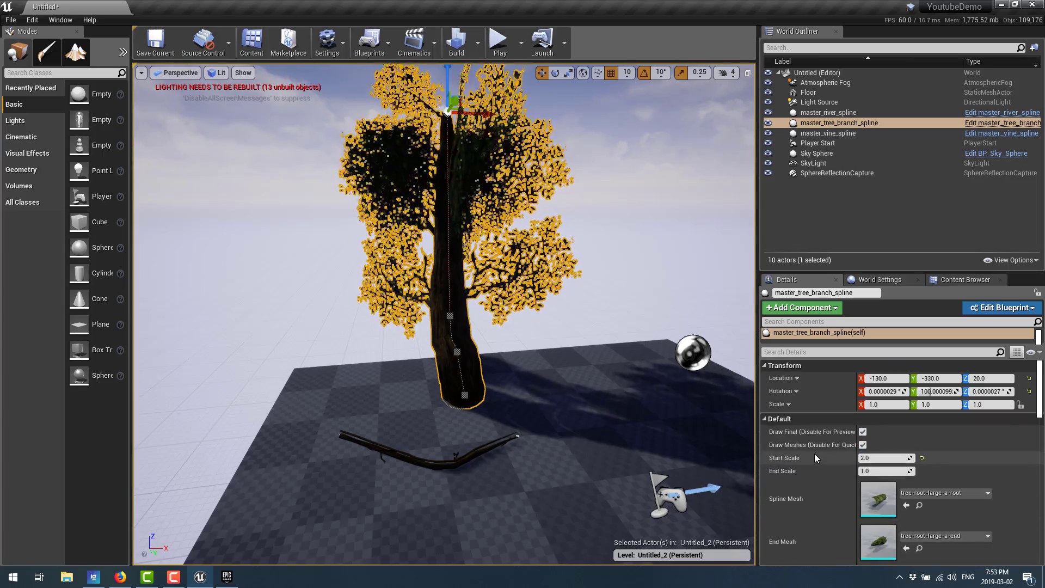
pyautogui.scroll(-7, 816, 455)
pyautogui.scroll(-2, 814, 458)
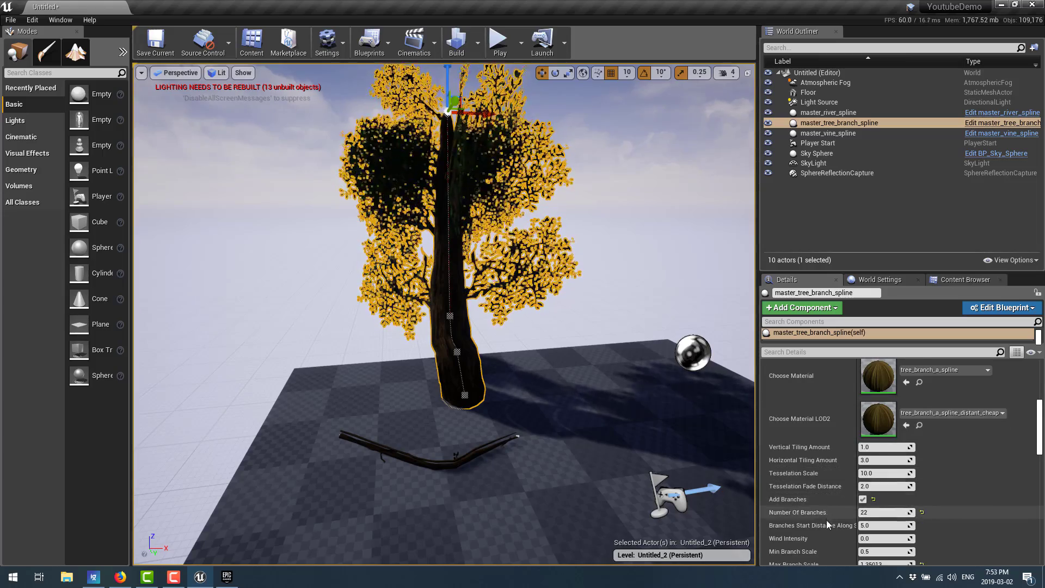
pyautogui.scroll(-1, 826, 524)
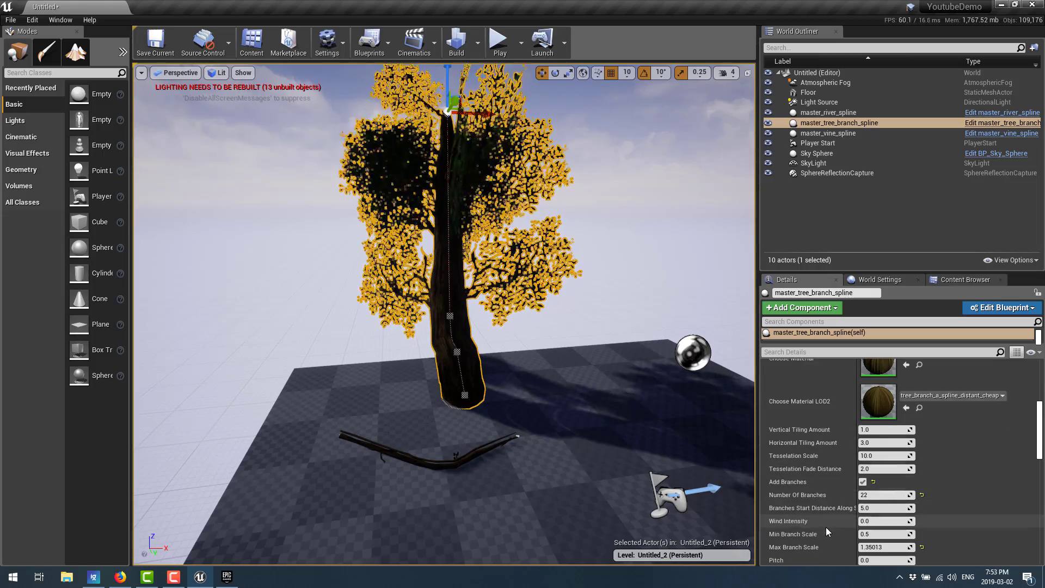
pyautogui.click(894, 509)
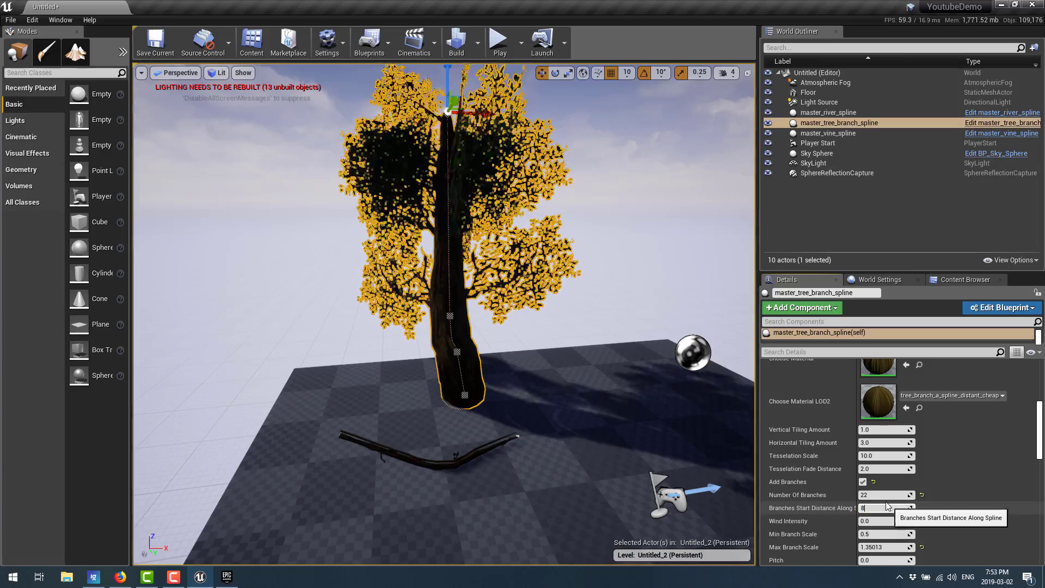
pyautogui.click(887, 495)
pyautogui.moveTo(523, 247); pyautogui.dragTo(492, 220, button='right')
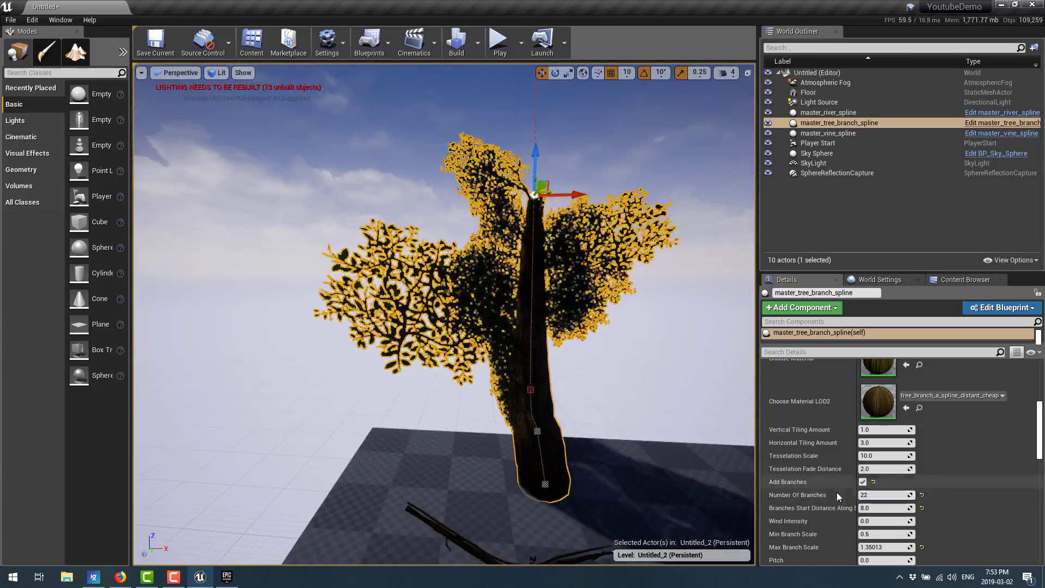
# - Set the tree's Wind Intensity to 5 and raise it to 6
pyautogui.scroll(-1, 817, 495)
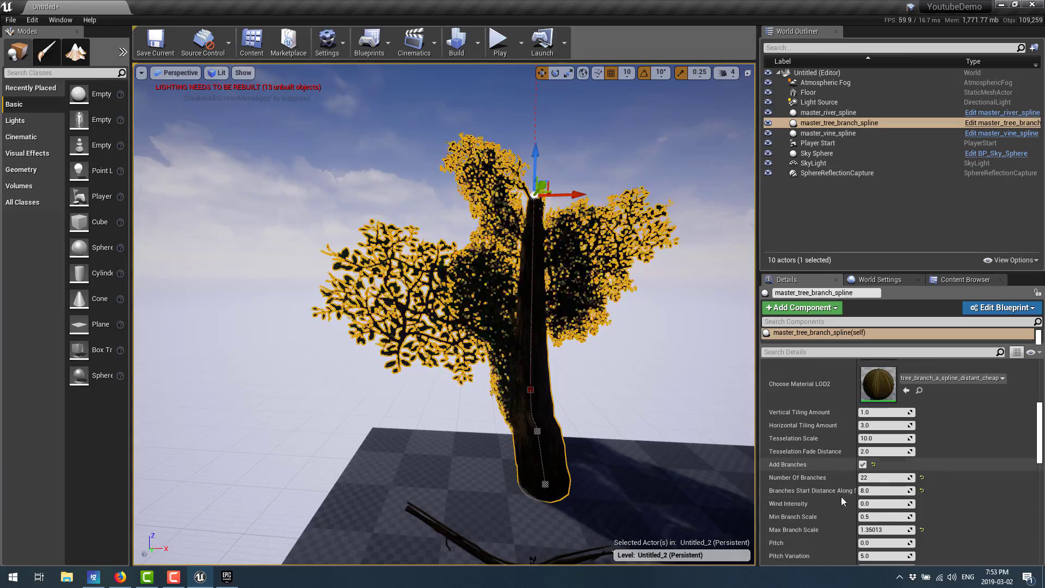
pyautogui.scroll(-2, 878, 536)
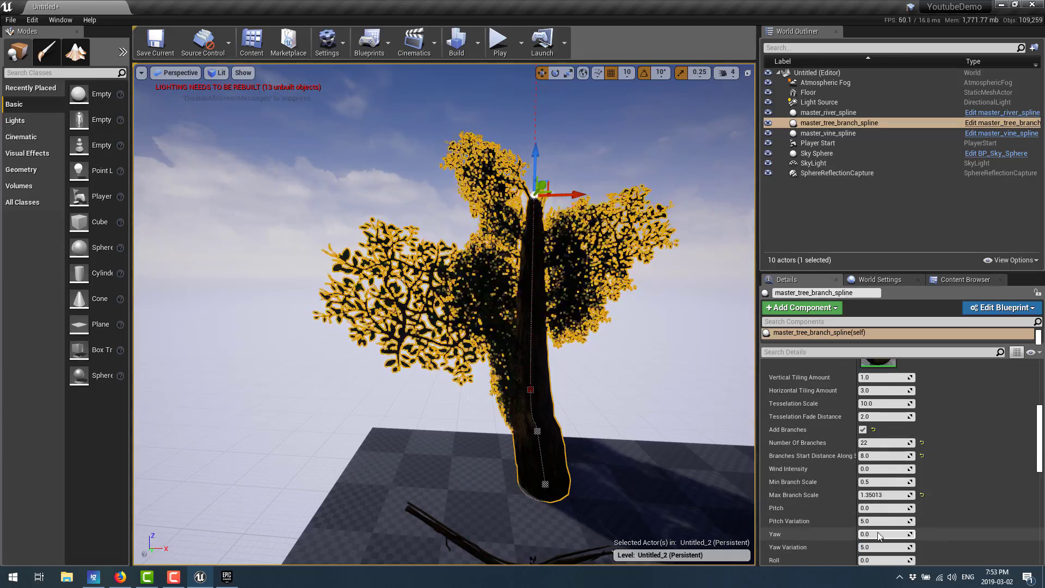
pyautogui.scroll(-2, 878, 534)
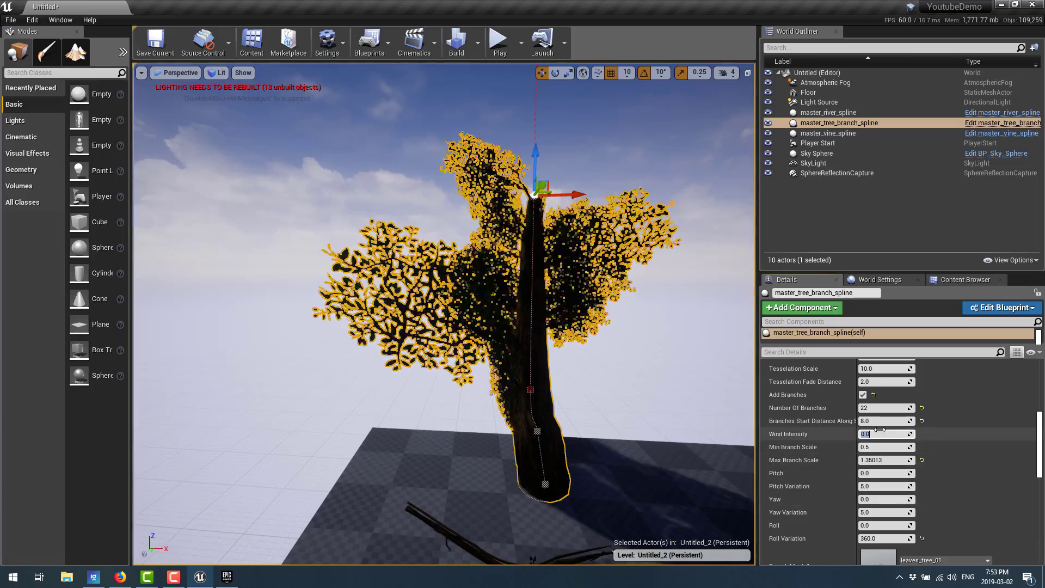
pyautogui.press('Tab')
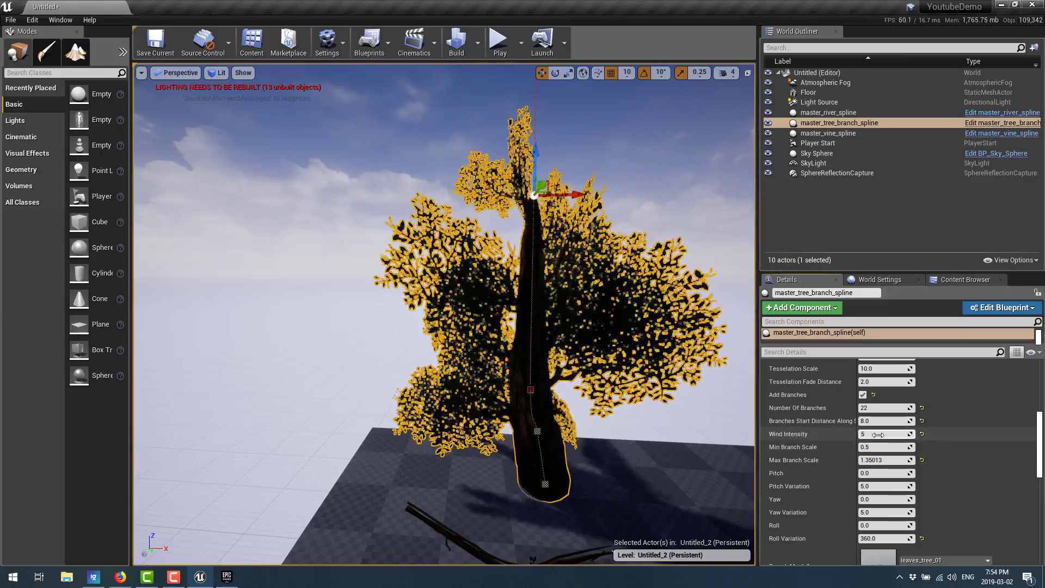
pyautogui.click(879, 434)
pyautogui.write('5')
pyautogui.press('Return')
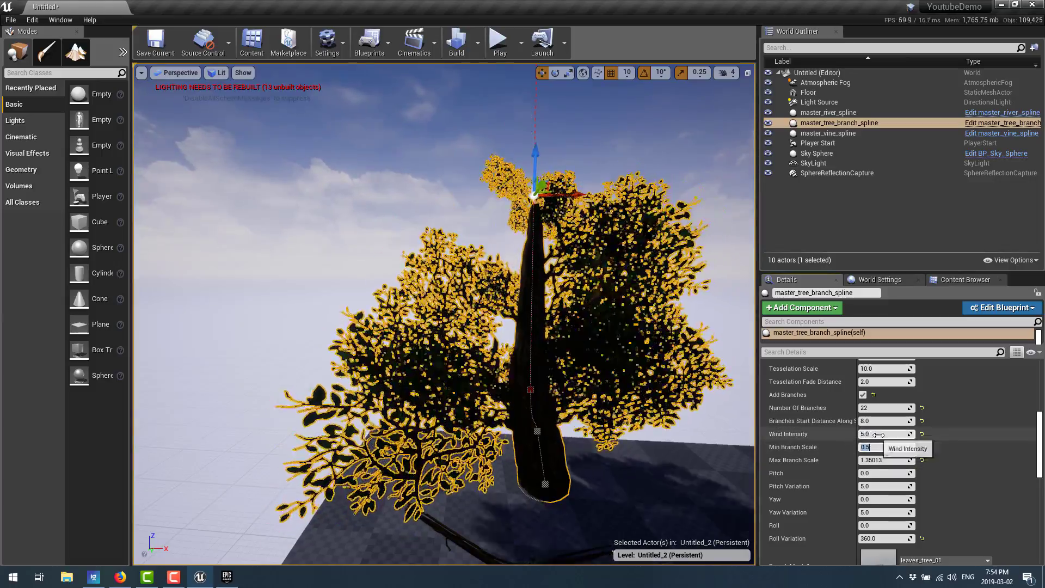
pyautogui.write('6')
pyautogui.press('Return')
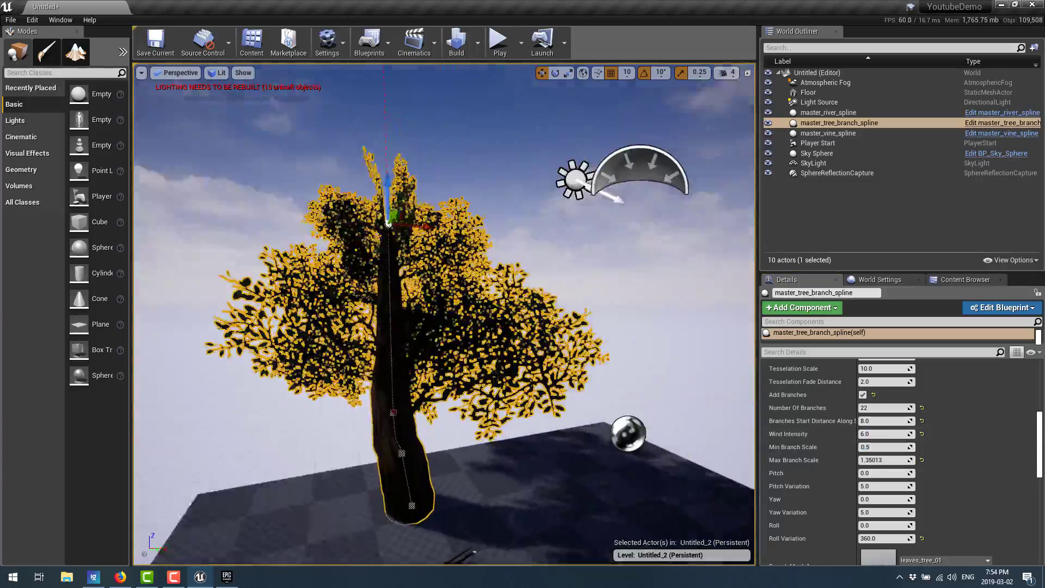
pyautogui.moveTo(443, 315); pyautogui.dragTo(376, 305, button='right')
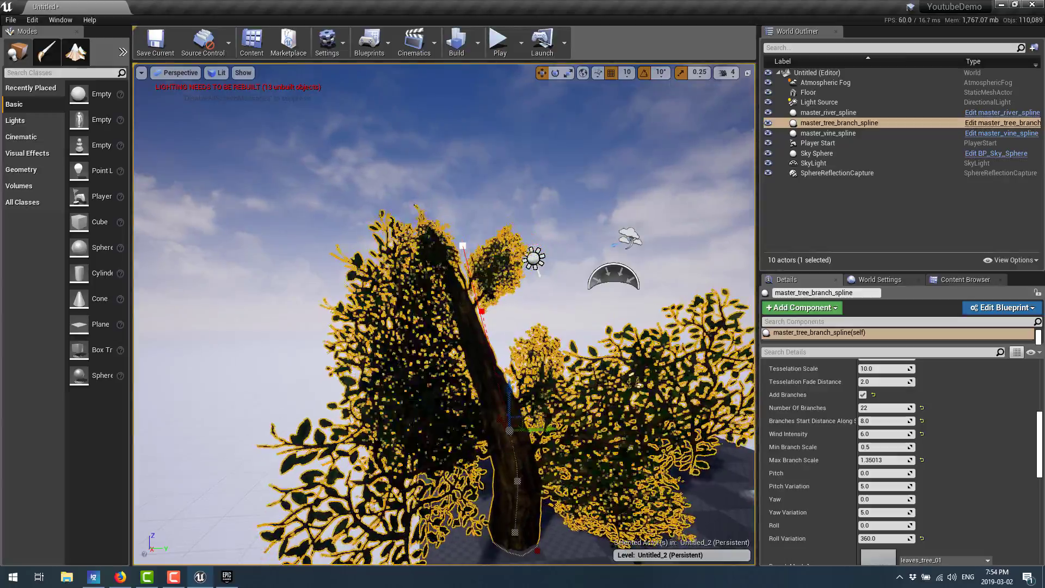
# - Look into the ProceduralNaturePack Foliage folder, and open the rocks_boulders folder under Meshes
pyautogui.click(967, 279)
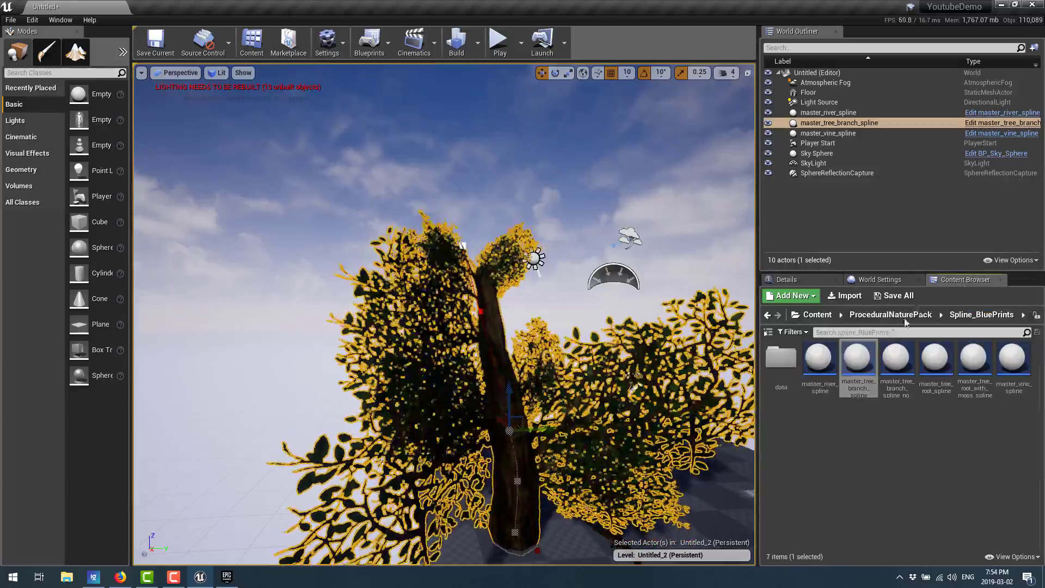
pyautogui.click(868, 316)
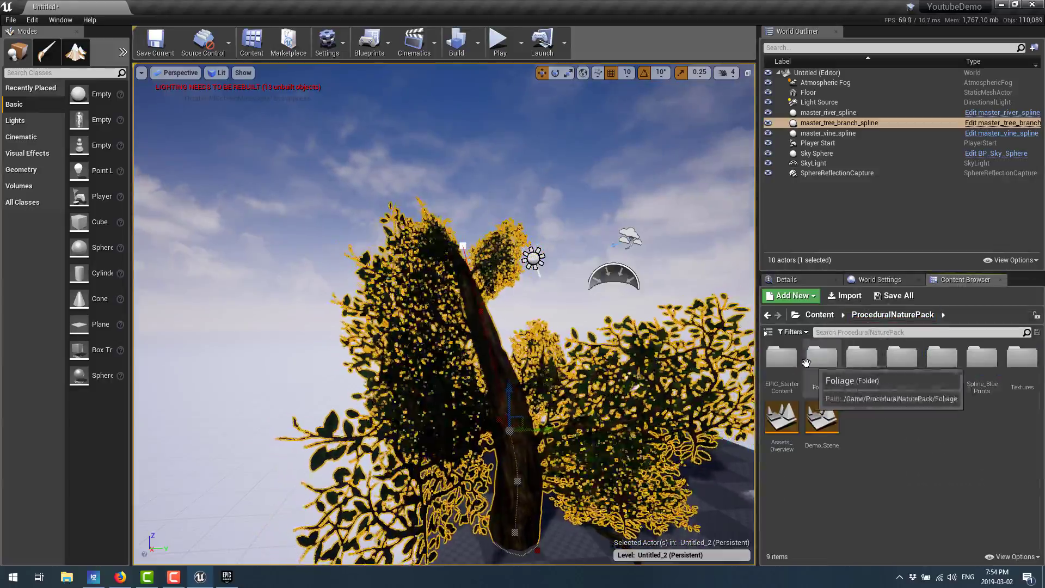
pyautogui.doubleClick(823, 359)
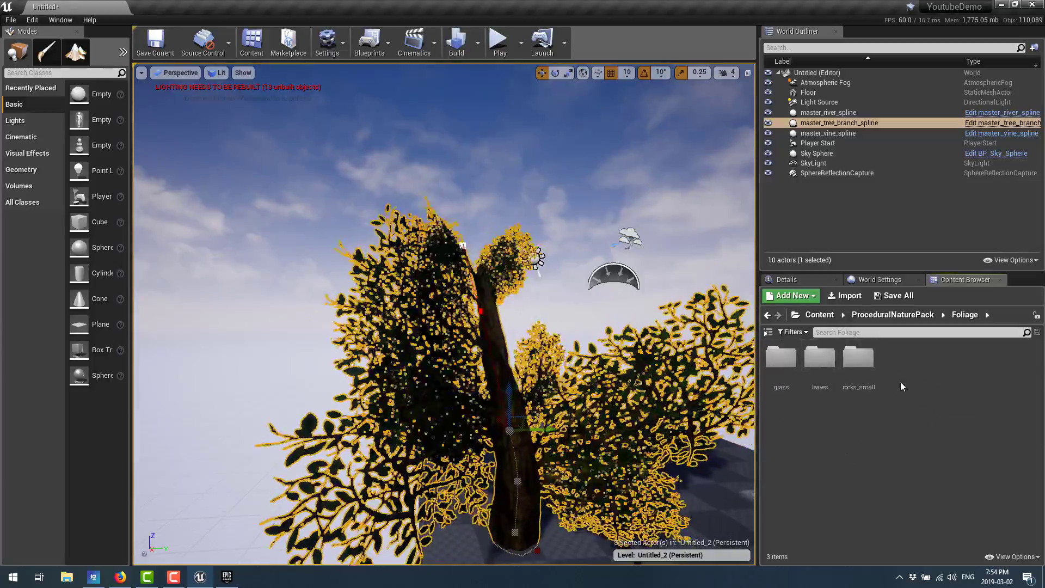
pyautogui.hotkey('alt', 'Left')
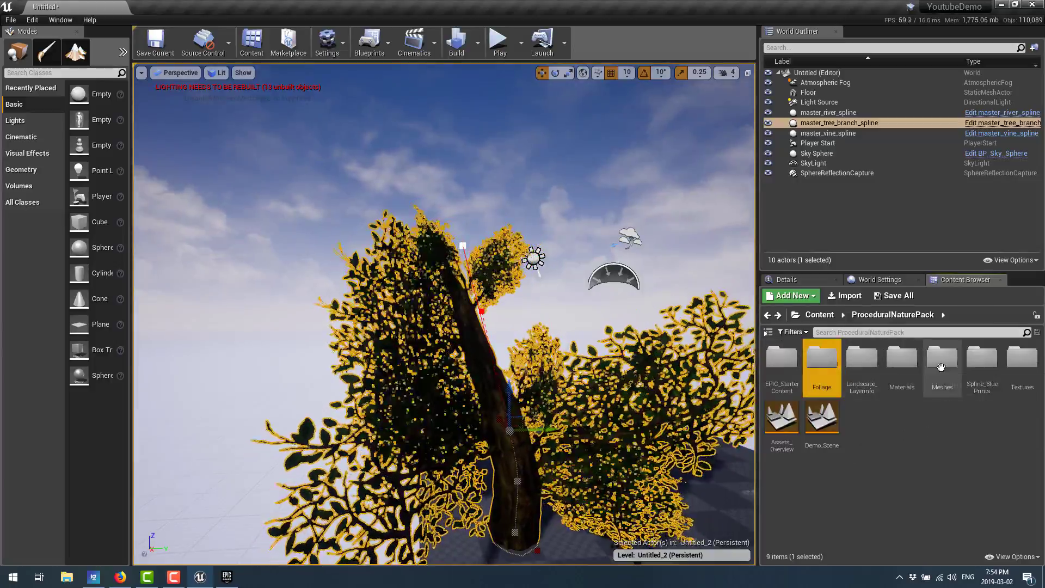
pyautogui.doubleClick(942, 364)
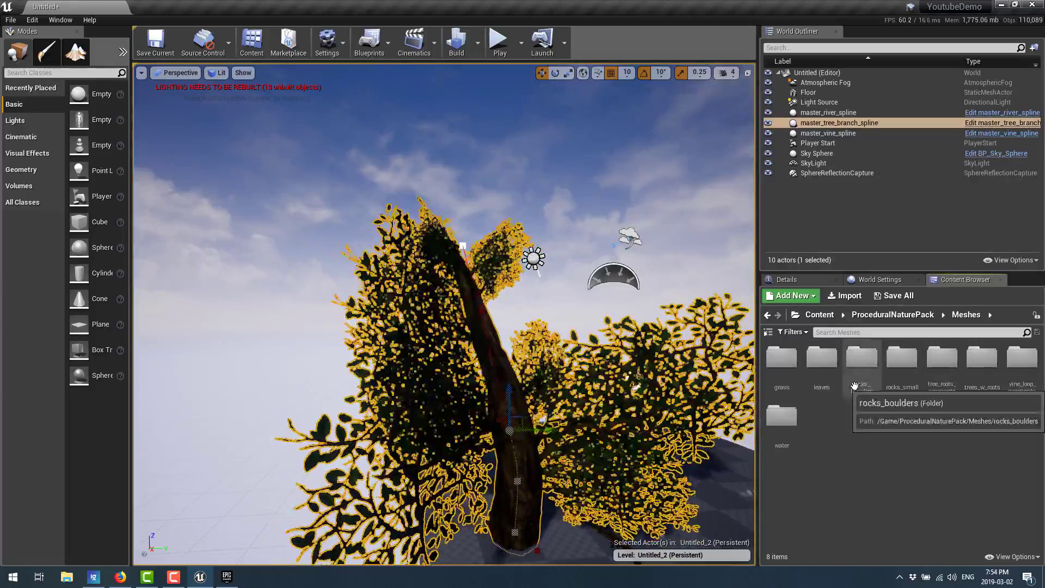
pyautogui.doubleClick(863, 360)
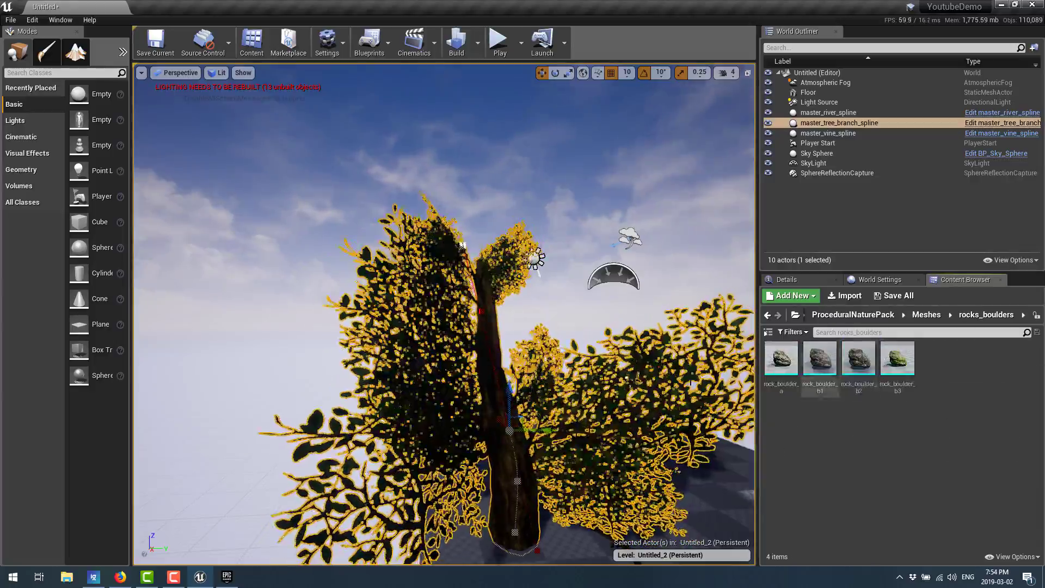
# - Place rock_boulder_a, rock_boulder_b1 and rock_boulder_b2 on the floor in front of the tree, around the river
pyautogui.moveTo(639, 384); pyautogui.dragTo(399, 407, button='right')
pyautogui.scroll(-5, 700, 411)
pyautogui.moveTo(774, 370); pyautogui.dragTo(621, 390)
pyautogui.moveTo(820, 359); pyautogui.dragTo(584, 485)
pyautogui.moveTo(859, 360); pyautogui.dragTo(494, 481)
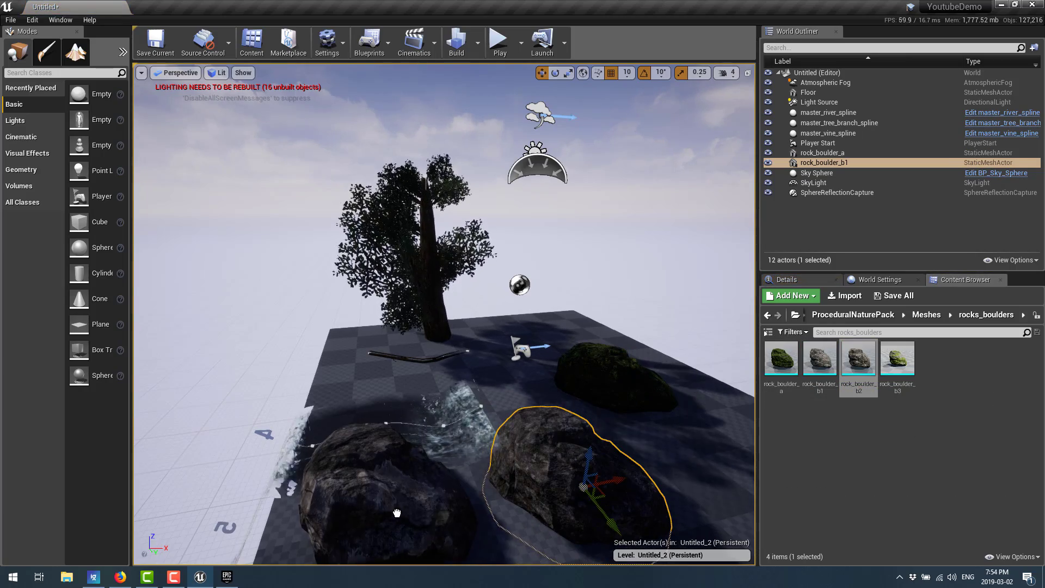
# - Drop rock_boulder_b2 at the front of the floor and place rock_boulder_b3 across the river, near the tree's base
pyautogui.moveTo(397, 513); pyautogui.dragTo(397, 513)
pyautogui.moveTo(897, 360); pyautogui.dragTo(598, 338)
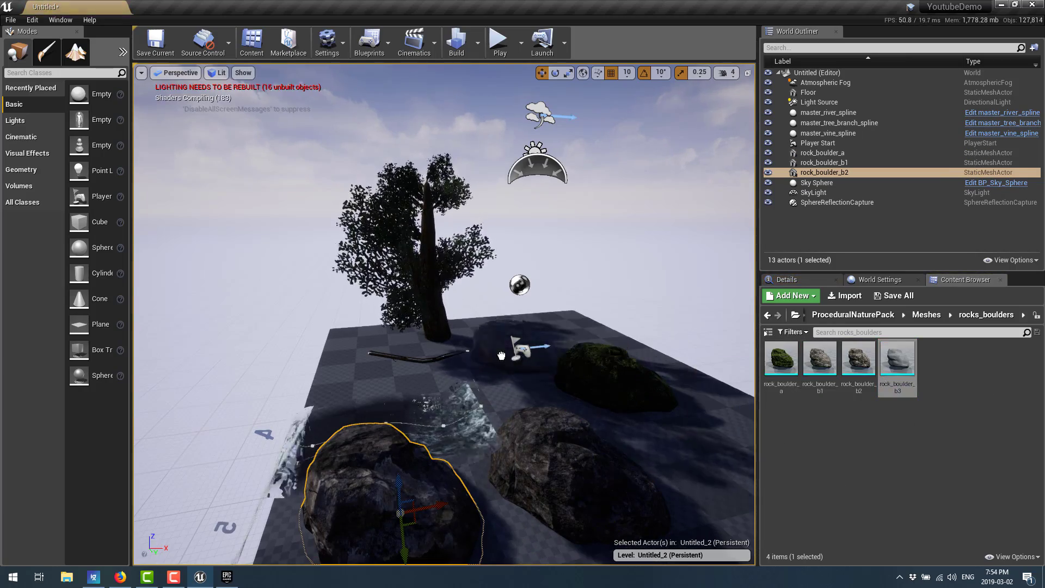
pyautogui.moveTo(393, 373); pyautogui.dragTo(377, 373)
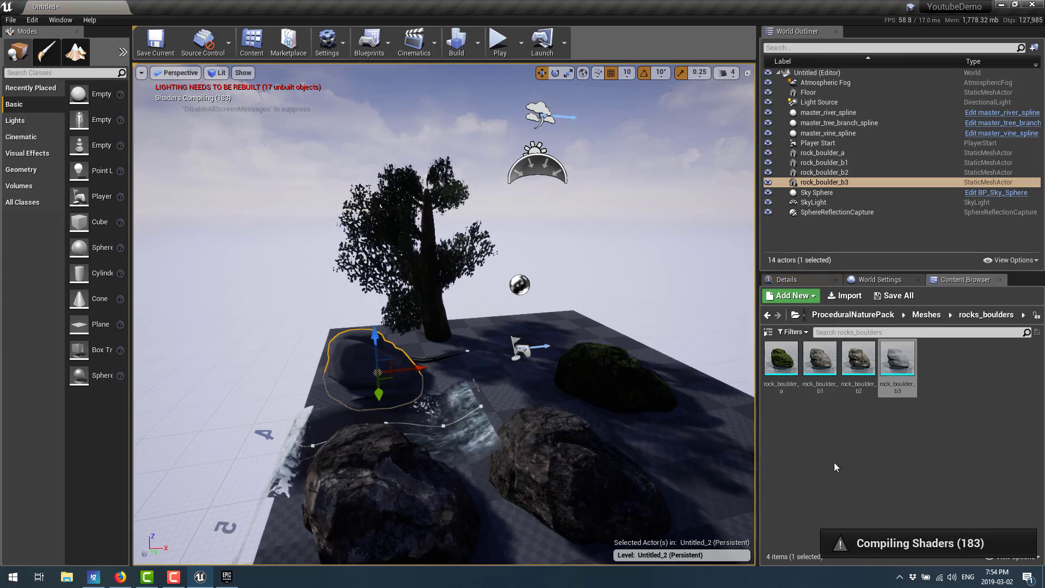
pyautogui.moveTo(432, 365)
pyautogui.mouseDown(button='right')
pyautogui.moveTo(550, 365)
pyautogui.moveTo(432, 365)
pyautogui.mouseUp(button='right')
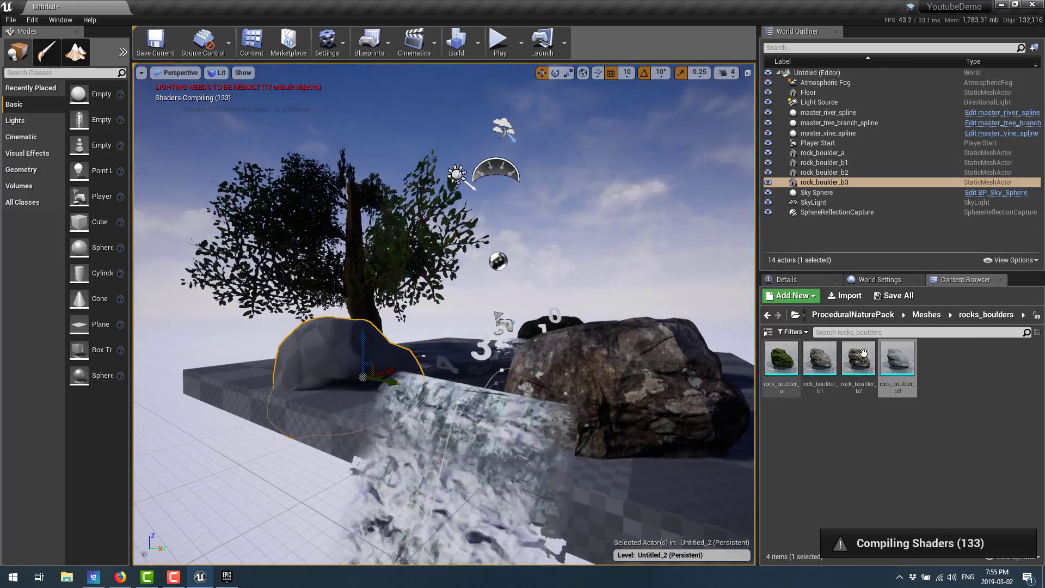
# - Look through the ProceduralNaturePack's Materials folder, its rocks subfolder and the Landscape_Layerinfo folder
pyautogui.click(856, 315)
pyautogui.doubleClick(887, 362)
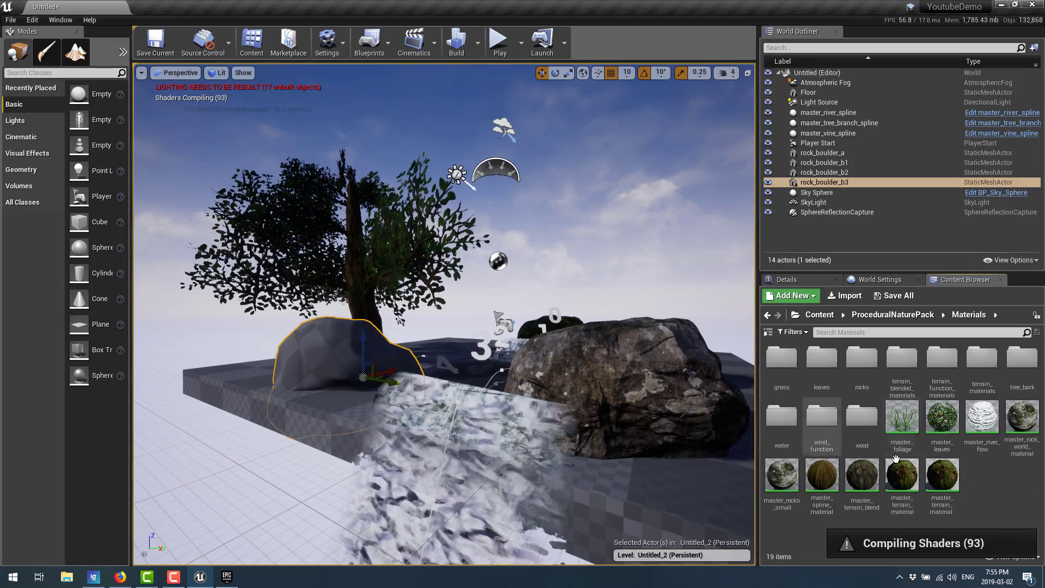
pyautogui.doubleClick(862, 358)
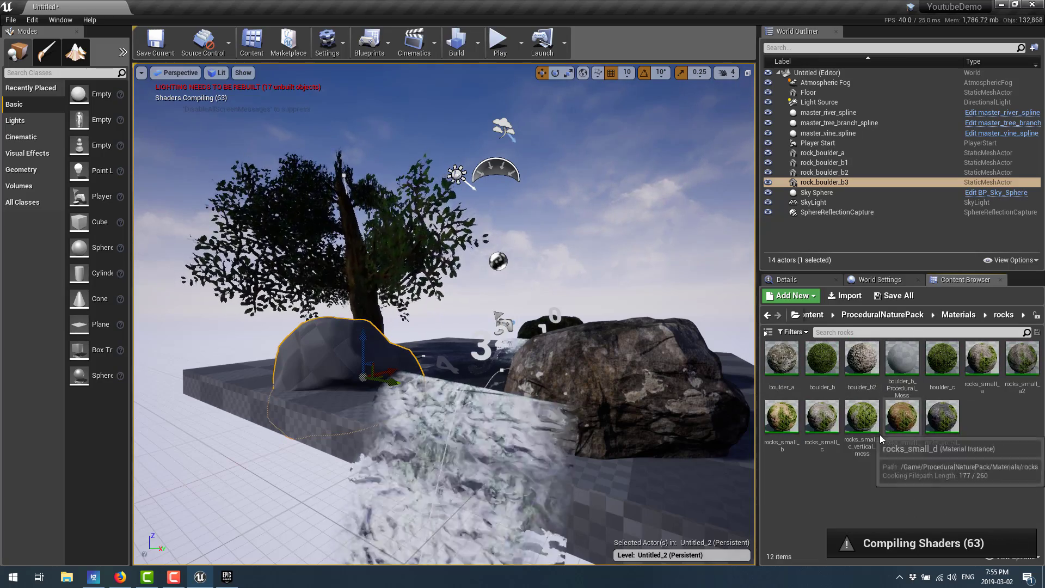
pyautogui.hotkey('alt', 'Left')
pyautogui.hotkey('alt', 'Left')
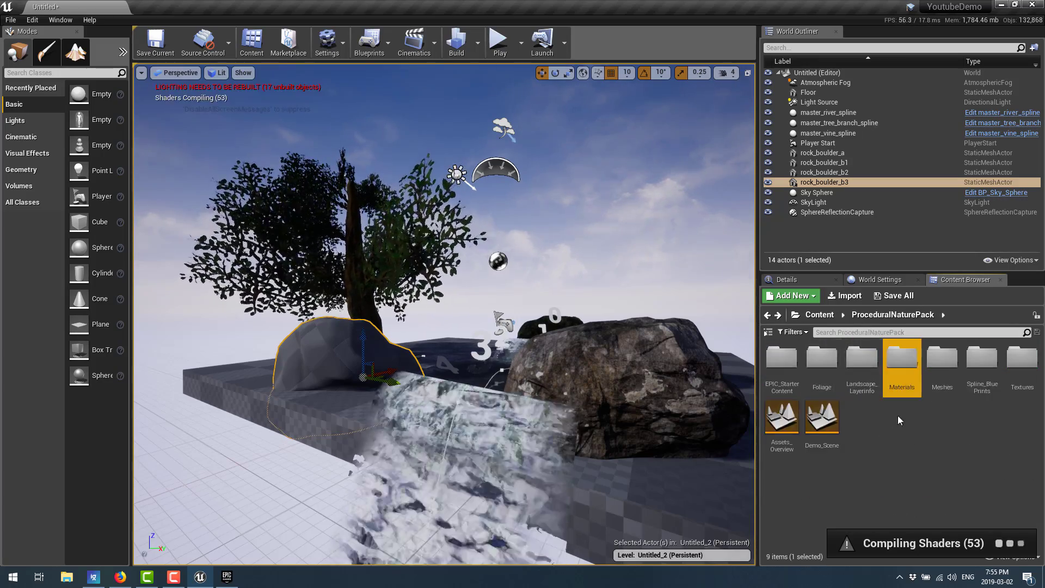
pyautogui.doubleClick(862, 359)
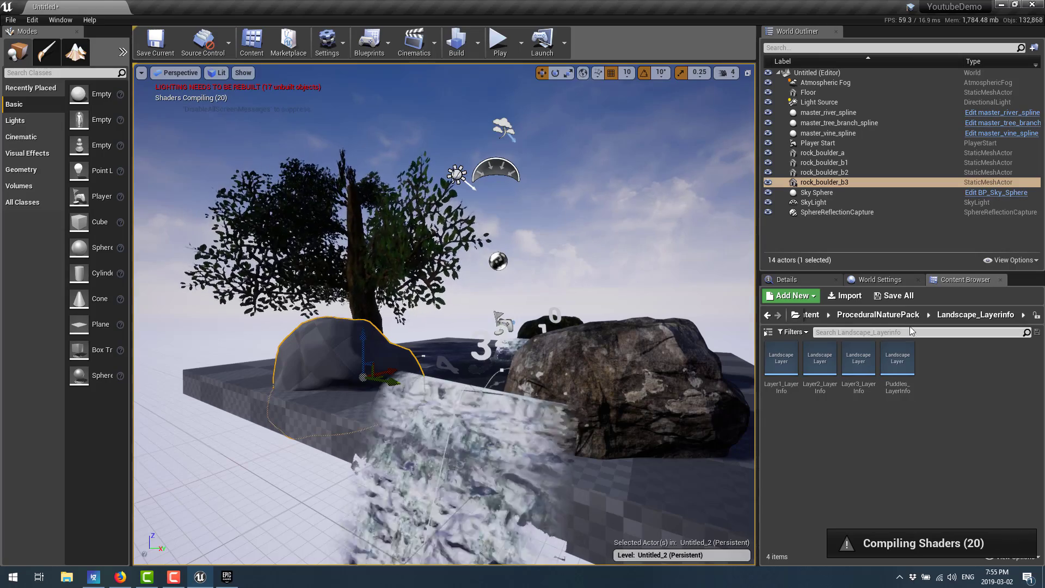
pyautogui.click(878, 314)
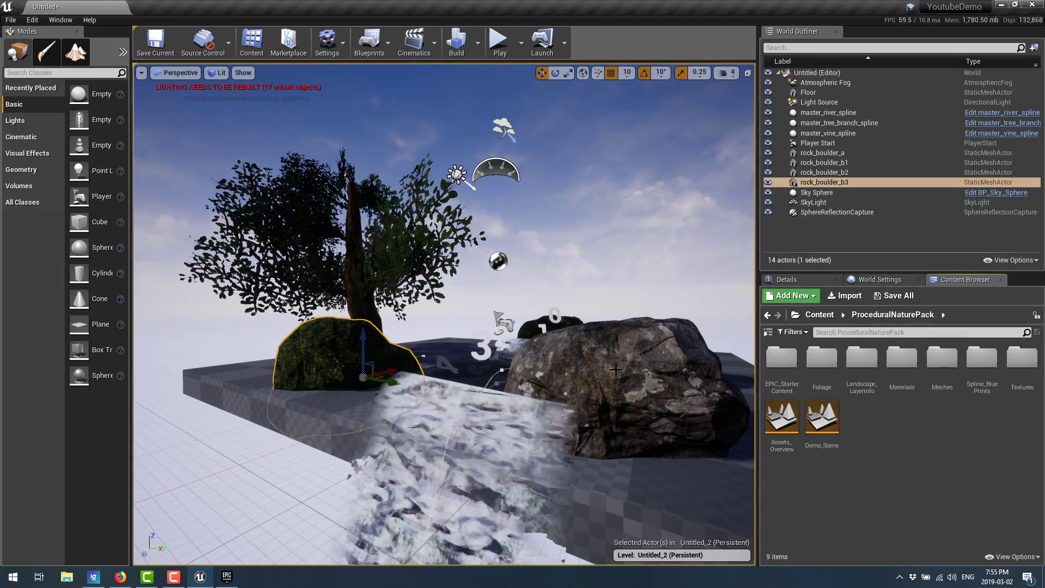
# - Place large_tree_w_roots_a from the trees_w_roots folder under Meshes on the floor behind the boulders
pyautogui.moveTo(444, 313); pyautogui.dragTo(567, 300, button='right')
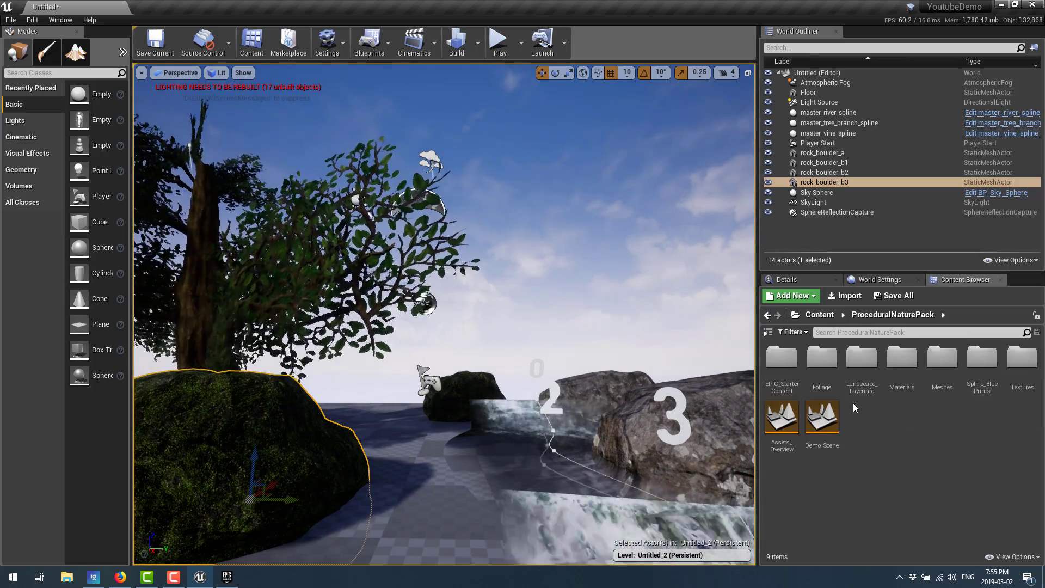
pyautogui.doubleClick(955, 356)
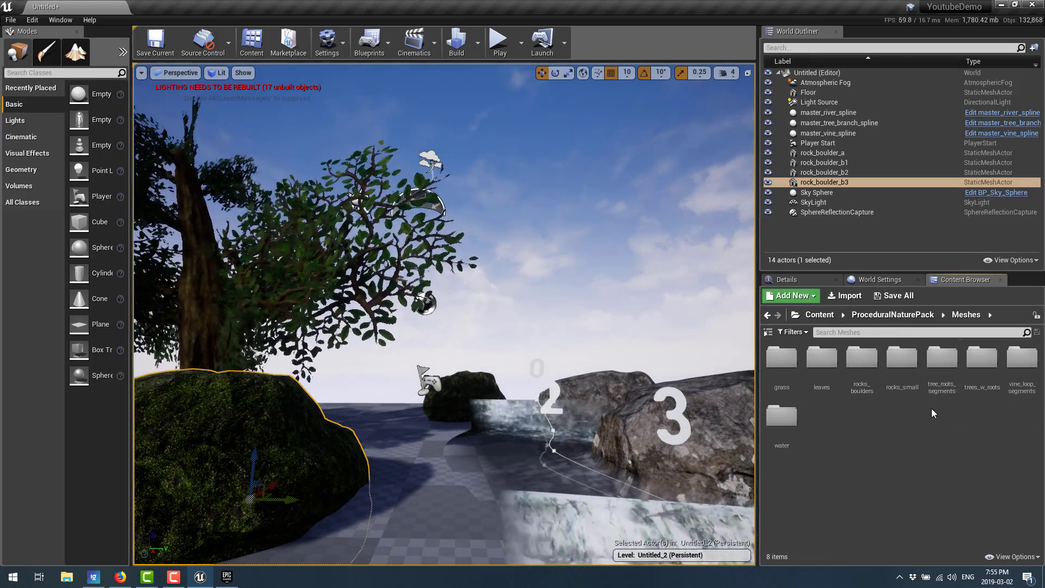
pyautogui.doubleClick(967, 363)
pyautogui.moveTo(599, 354); pyautogui.dragTo(534, 365, button='right')
pyautogui.moveTo(419, 316); pyautogui.dragTo(420, 304, button='right')
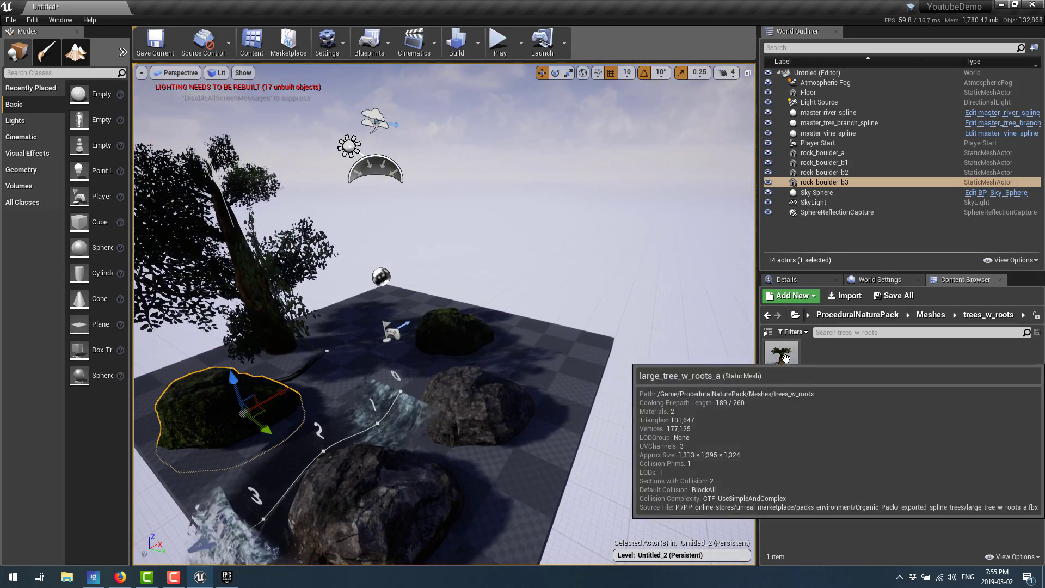
pyautogui.moveTo(781, 359); pyautogui.dragTo(495, 344)
pyautogui.scroll(-4, 606, 354)
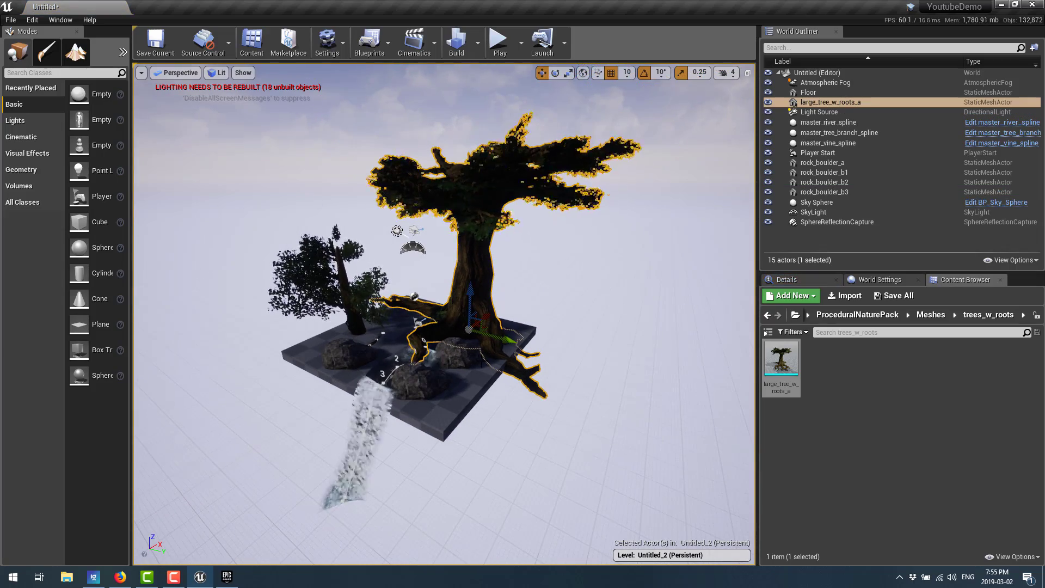
pyautogui.moveTo(478, 361); pyautogui.dragTo(565, 376, button='right')
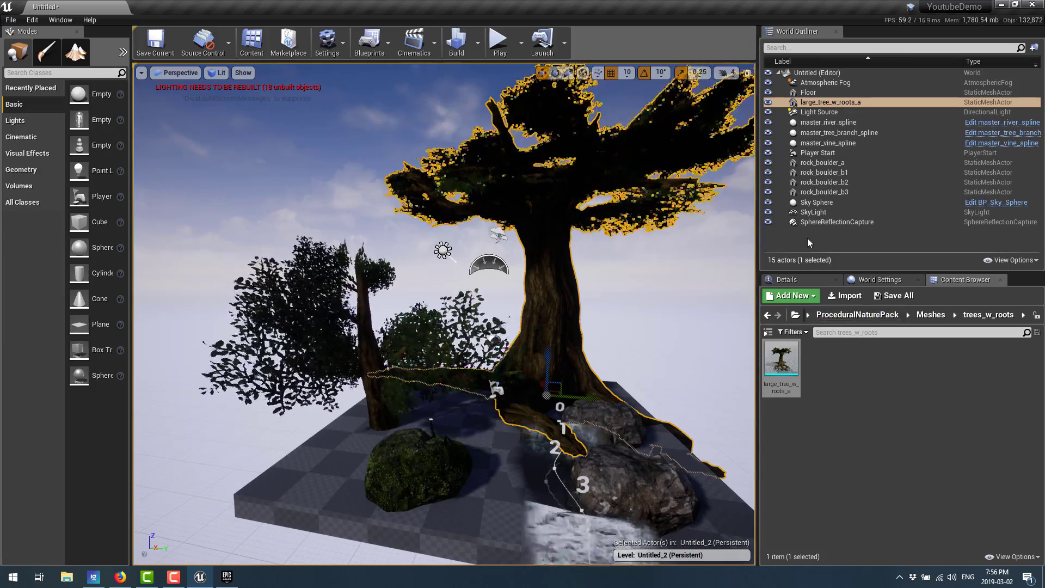
# - Delete the Sky Sphere and place BP_GoodSky from GoodSky's Blueprint folder in the level beside the smaller tree
pyautogui.click(817, 205)
pyautogui.press('Delete')
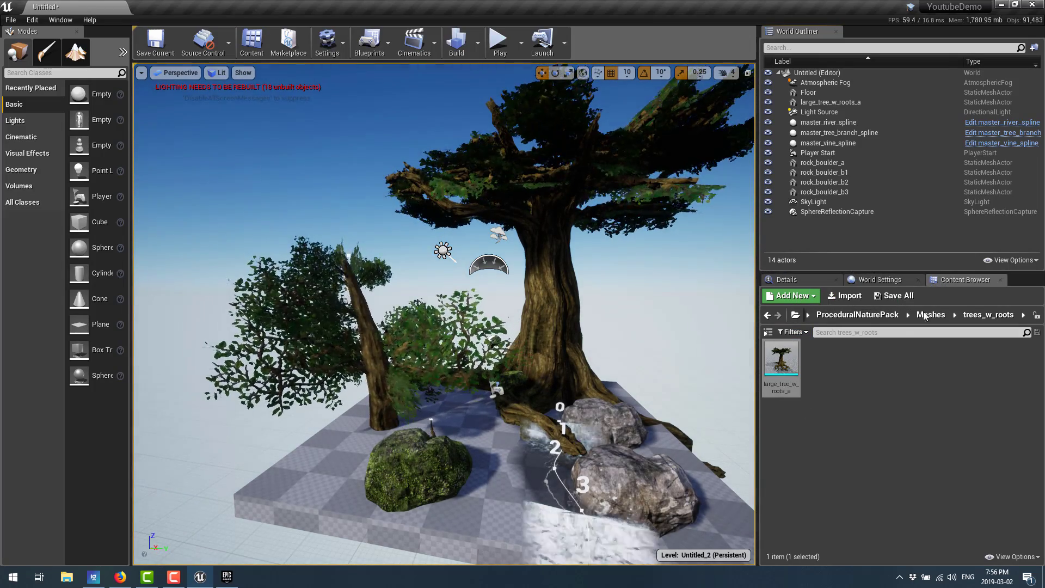
pyautogui.click(796, 316)
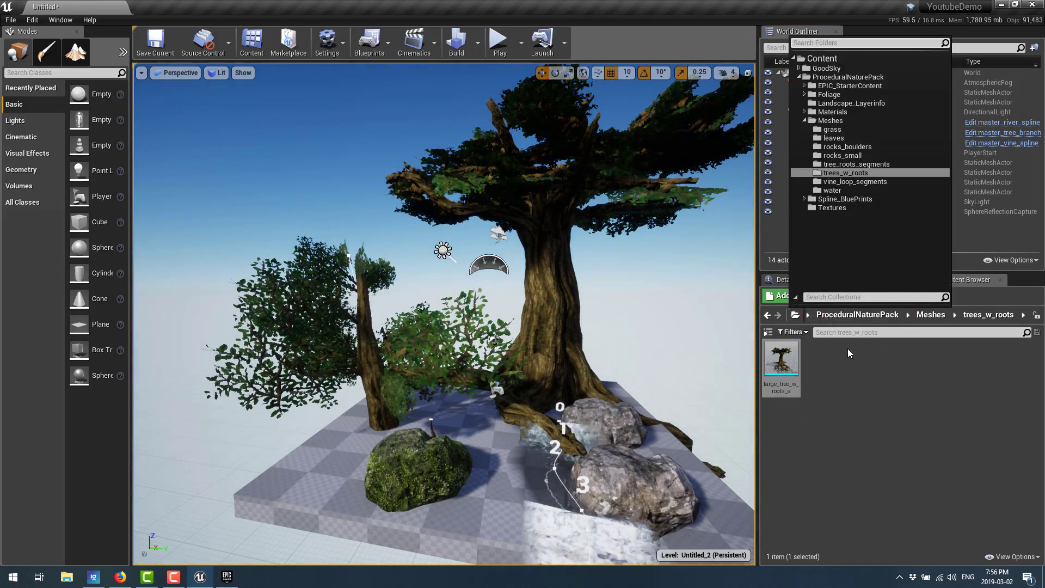
pyautogui.click(826, 70)
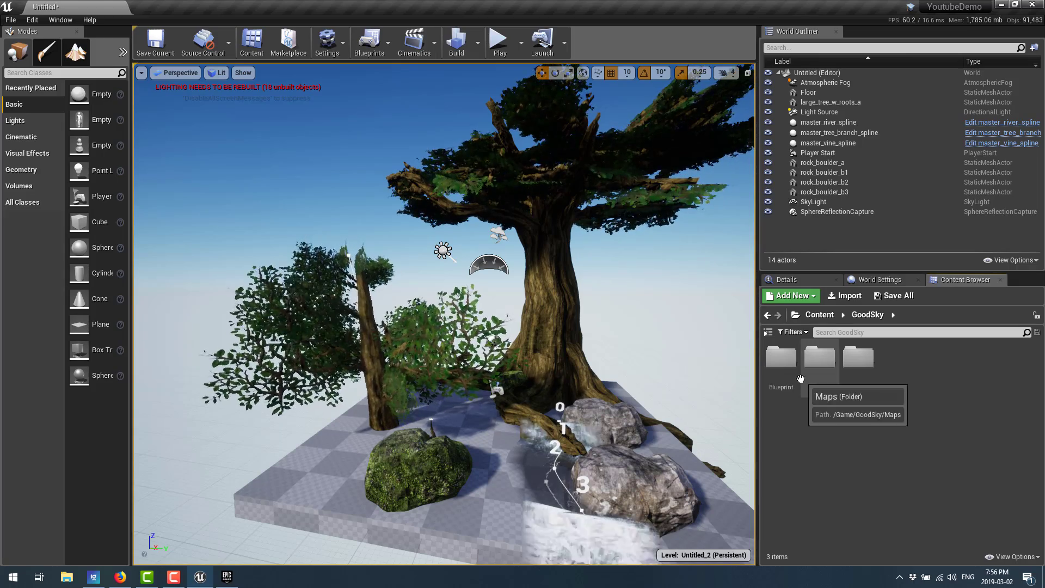
pyautogui.doubleClick(782, 363)
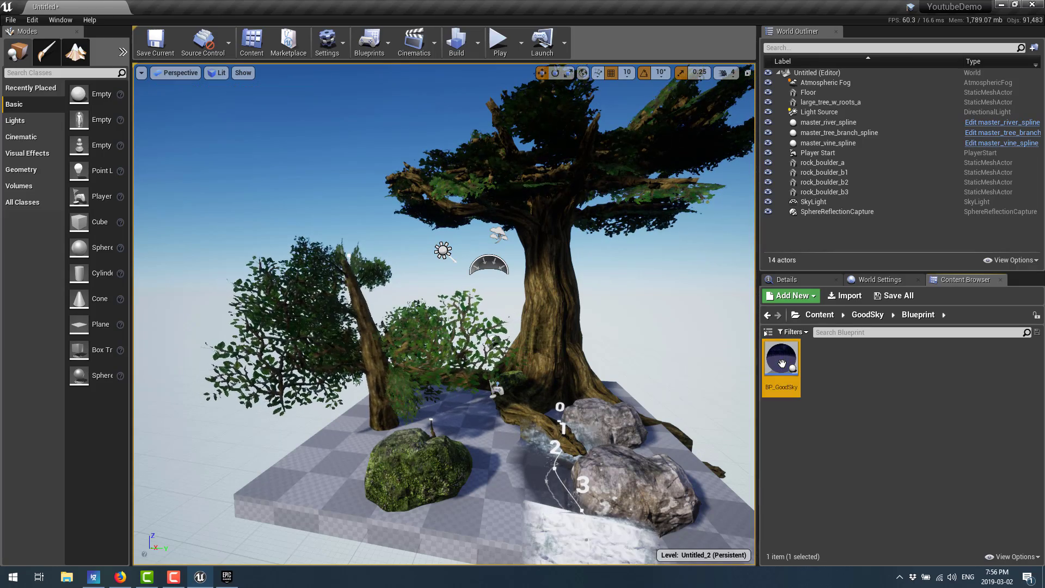
pyautogui.moveTo(350, 356); pyautogui.dragTo(349, 356)
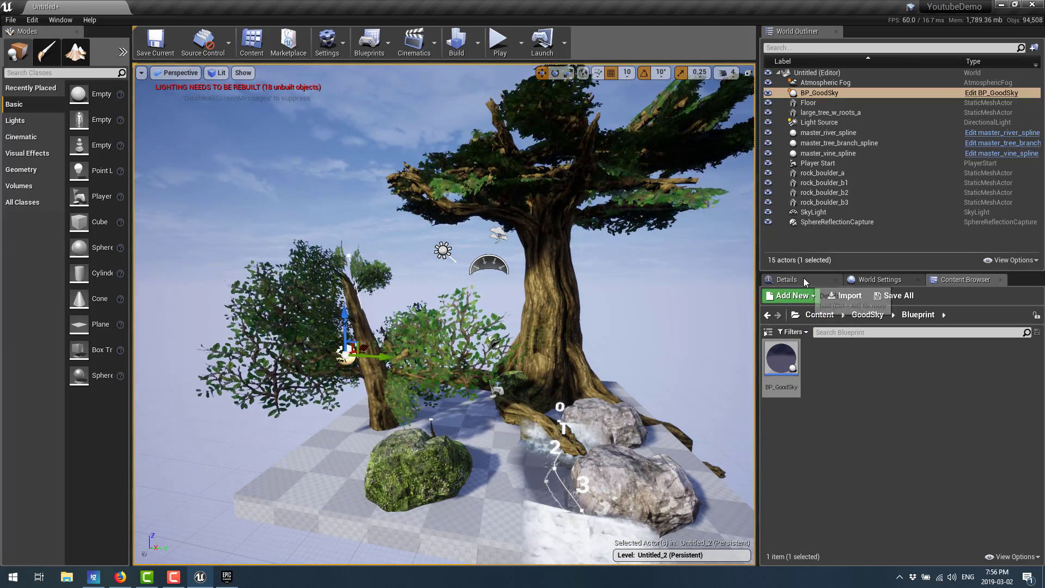
# - Set the Sky Preset of BP_GoodSky to Style DarkSouls
pyautogui.click(787, 279)
pyautogui.scroll(-4, 920, 501)
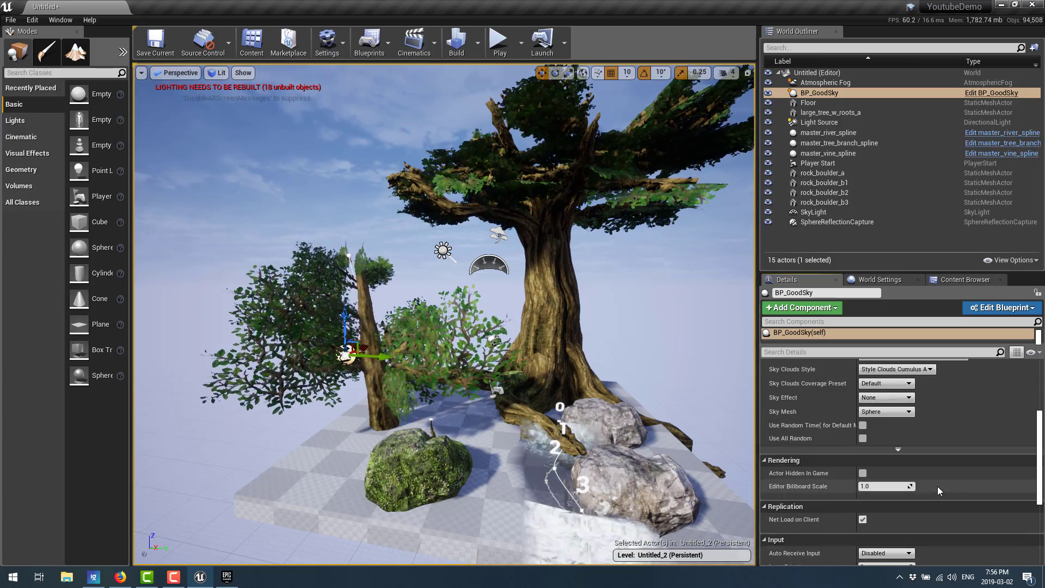
pyautogui.scroll(4, 938, 486)
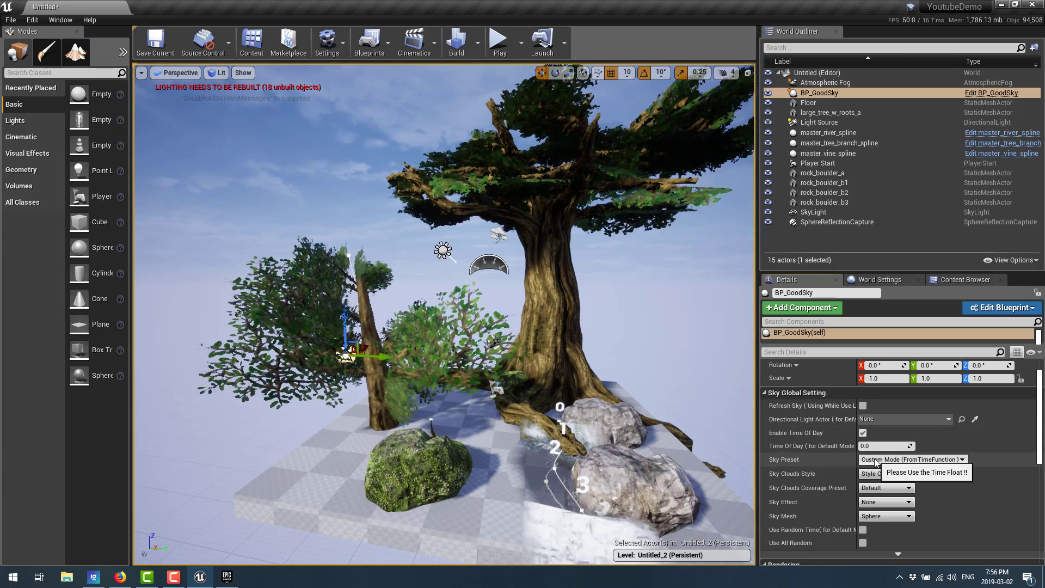
pyautogui.click(926, 460)
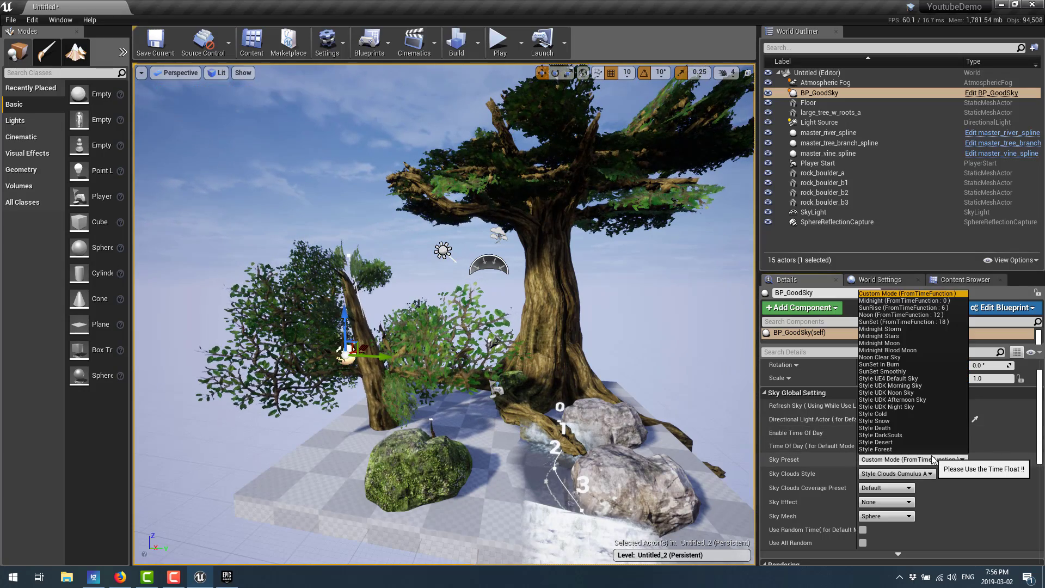
pyautogui.click(900, 435)
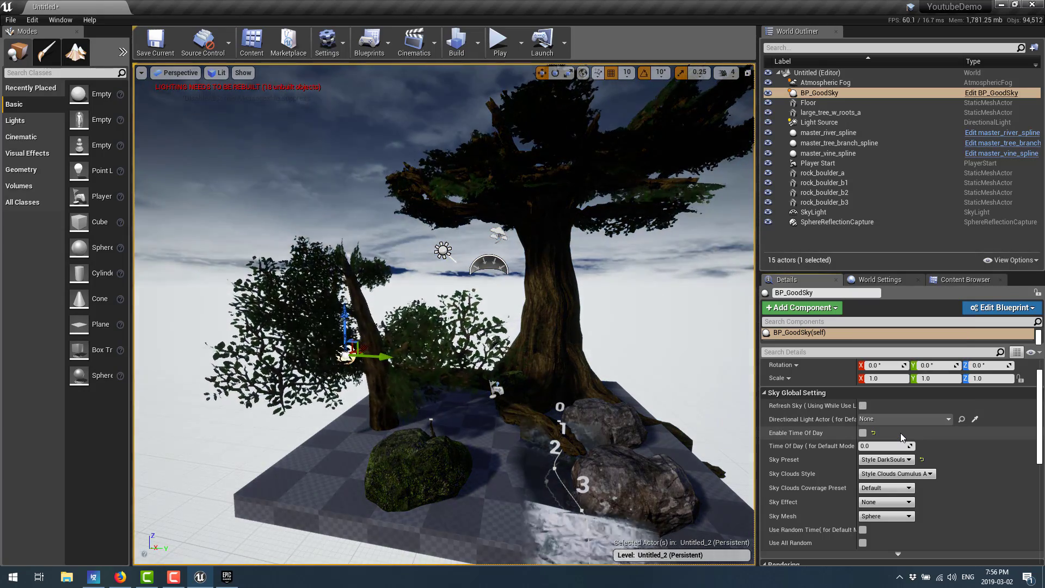
# - Try the sky presets Style Forest, Style Desert and Midnight Stars on BP_GoodSky
pyautogui.click(895, 459)
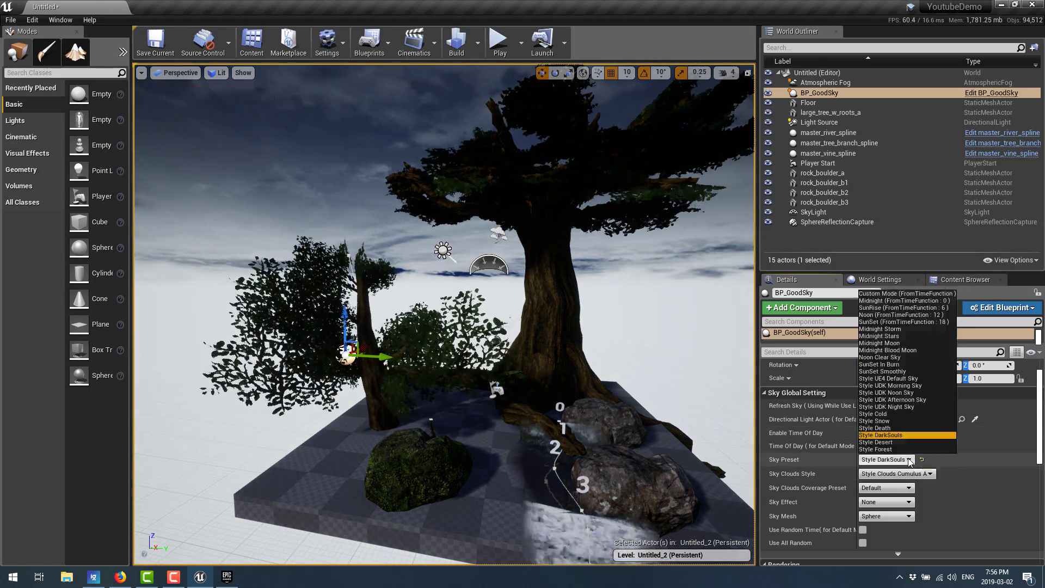
pyautogui.click(893, 449)
pyautogui.click(887, 460)
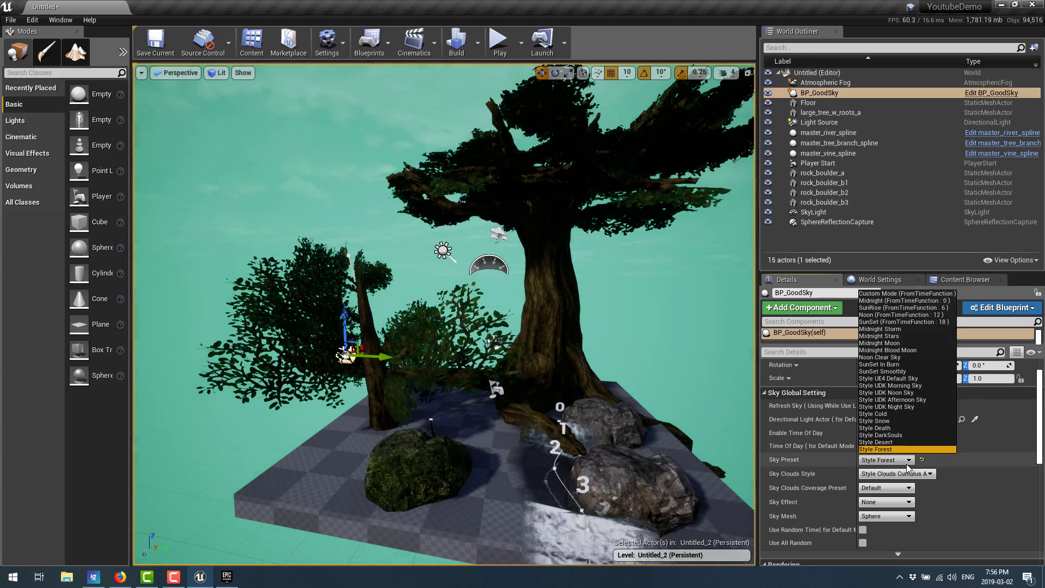
pyautogui.click(899, 443)
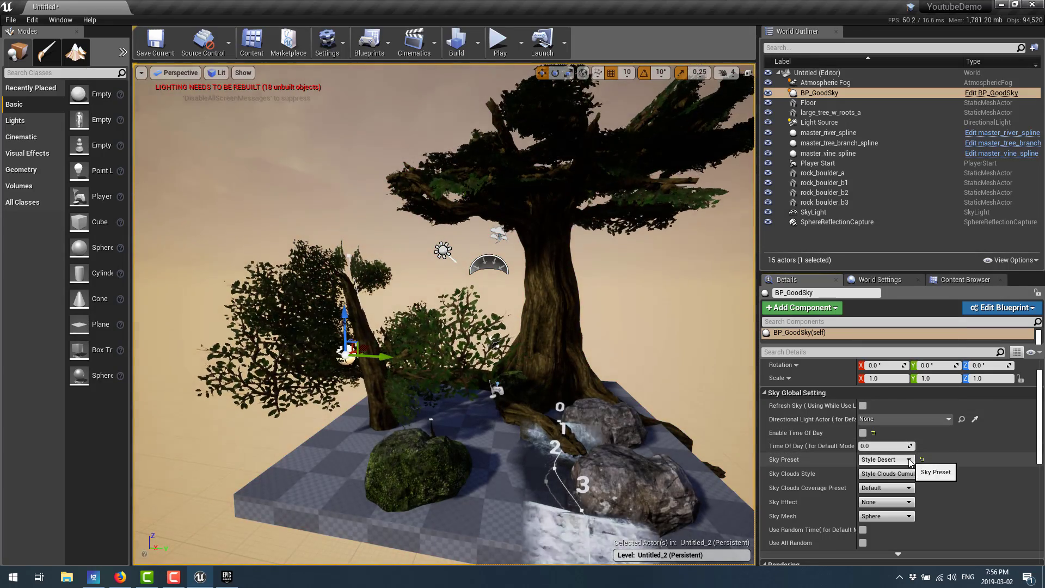
pyautogui.click(901, 460)
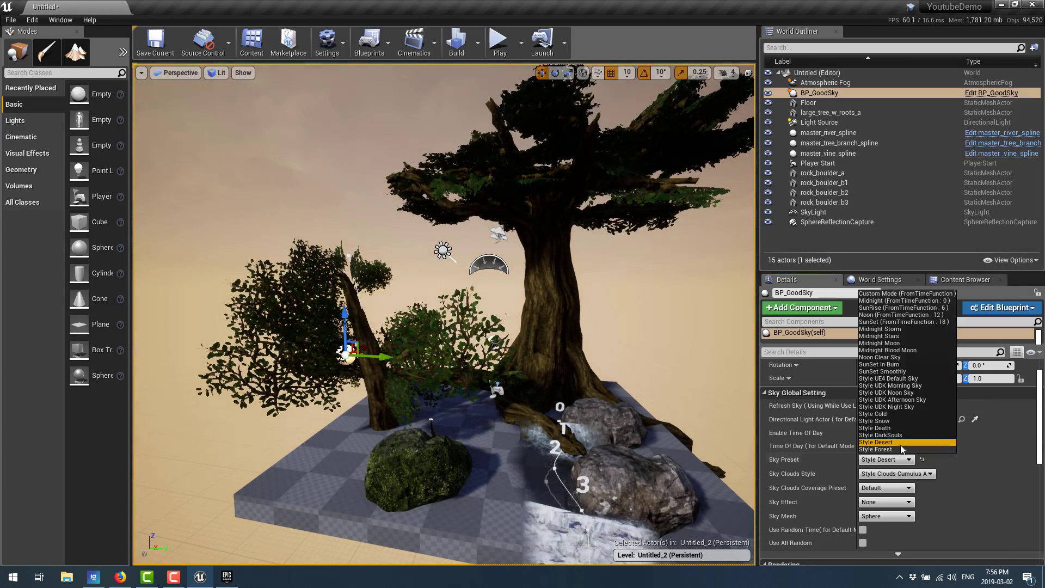
pyautogui.click(896, 336)
pyautogui.click(896, 334)
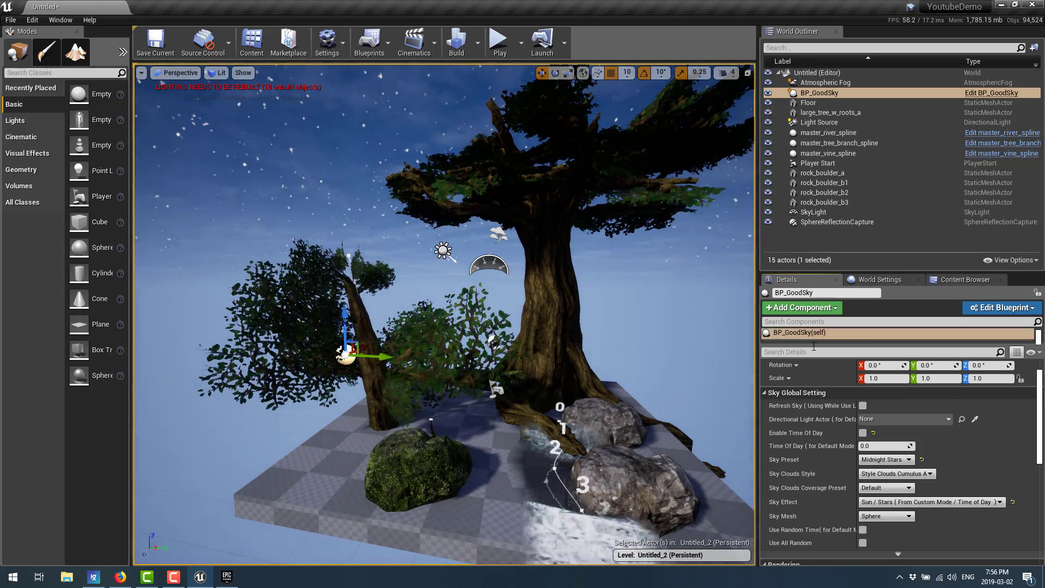
# - Set the Sky Clouds Coverage Preset to Middle and try the storm option for Sky Effect
pyautogui.click(898, 487)
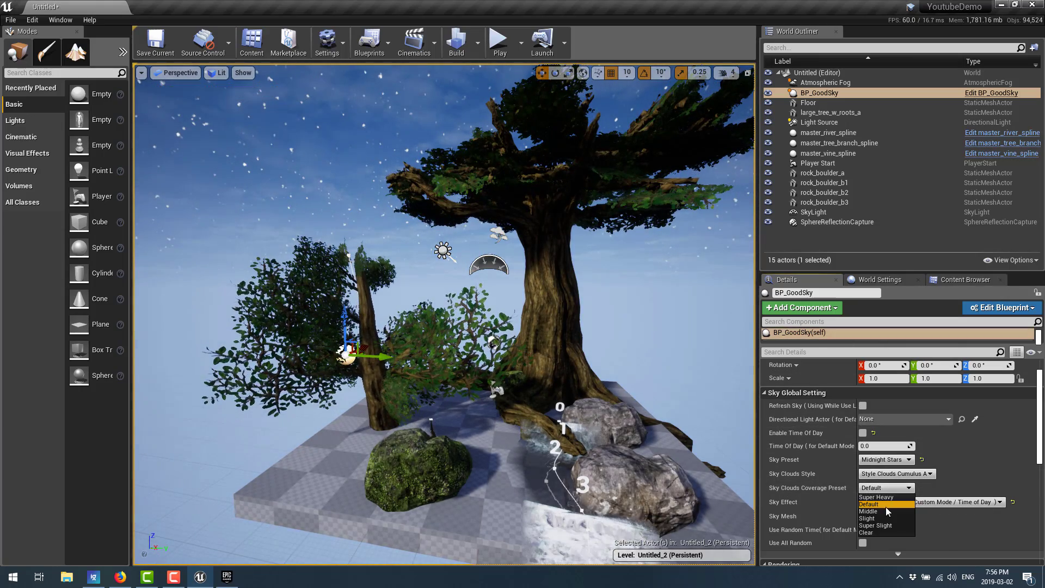
pyautogui.click(878, 511)
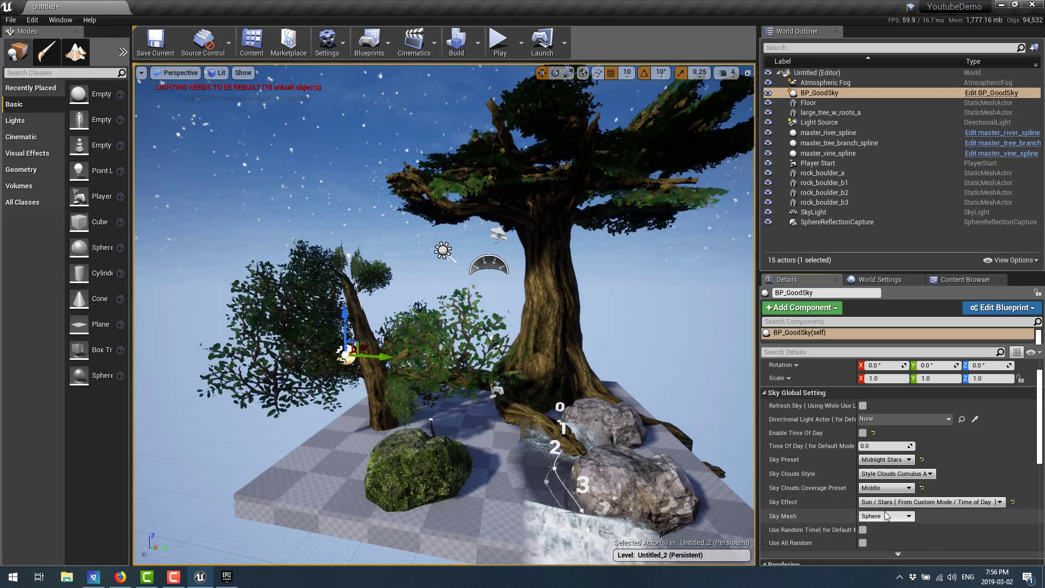
pyautogui.click(888, 515)
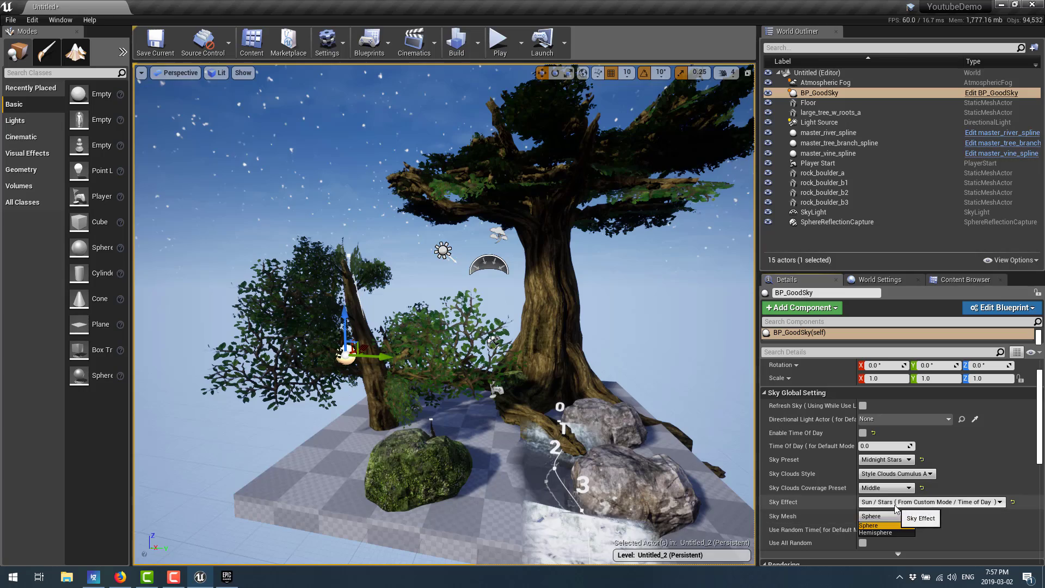
pyautogui.click(896, 503)
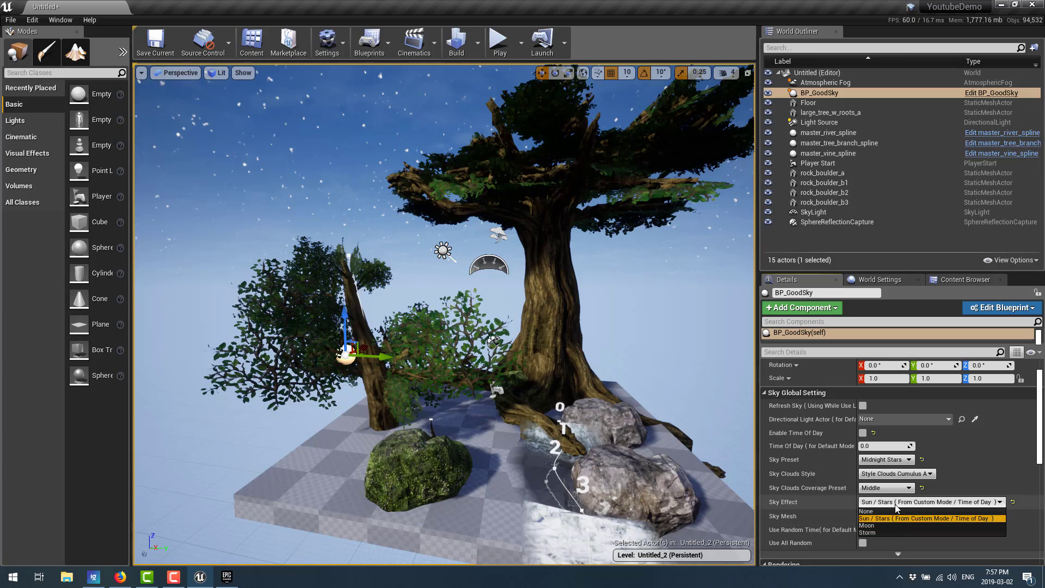
pyautogui.click(870, 531)
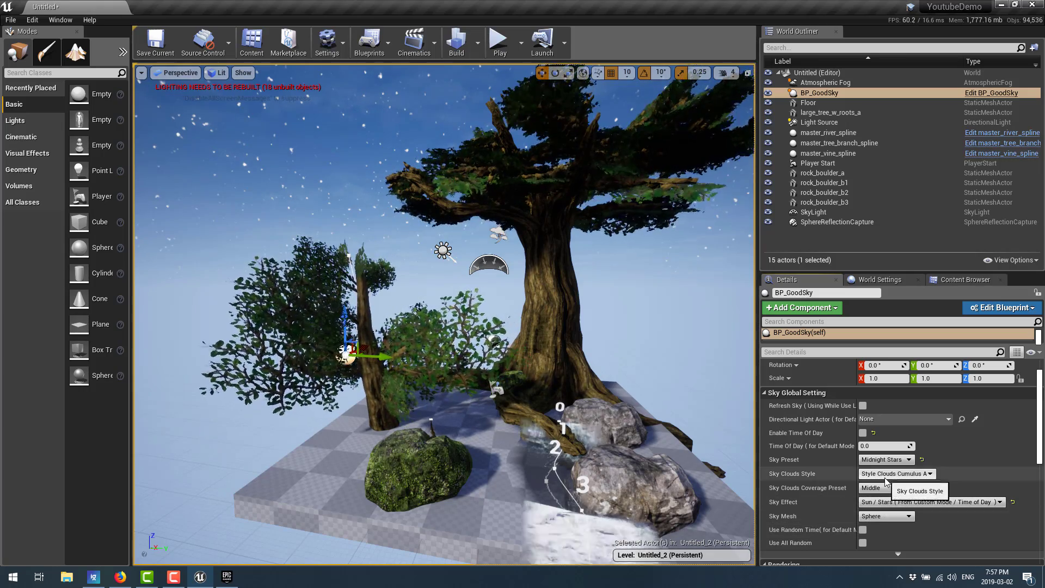
# - Set the Sky Preset to Style Death and the Sky Clouds Style to Style Clouds Stratus
pyautogui.click(885, 460)
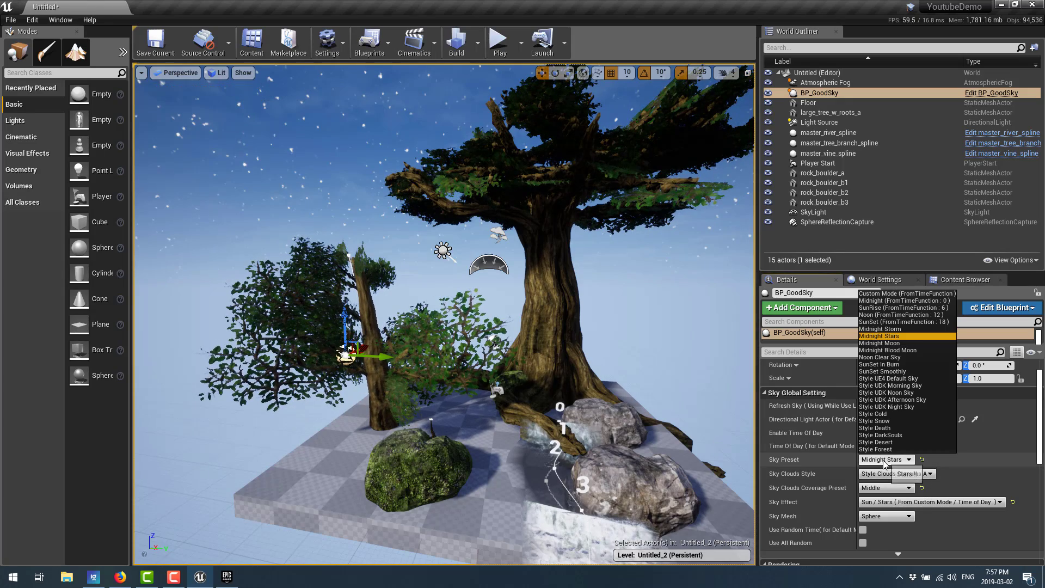
pyautogui.click(886, 429)
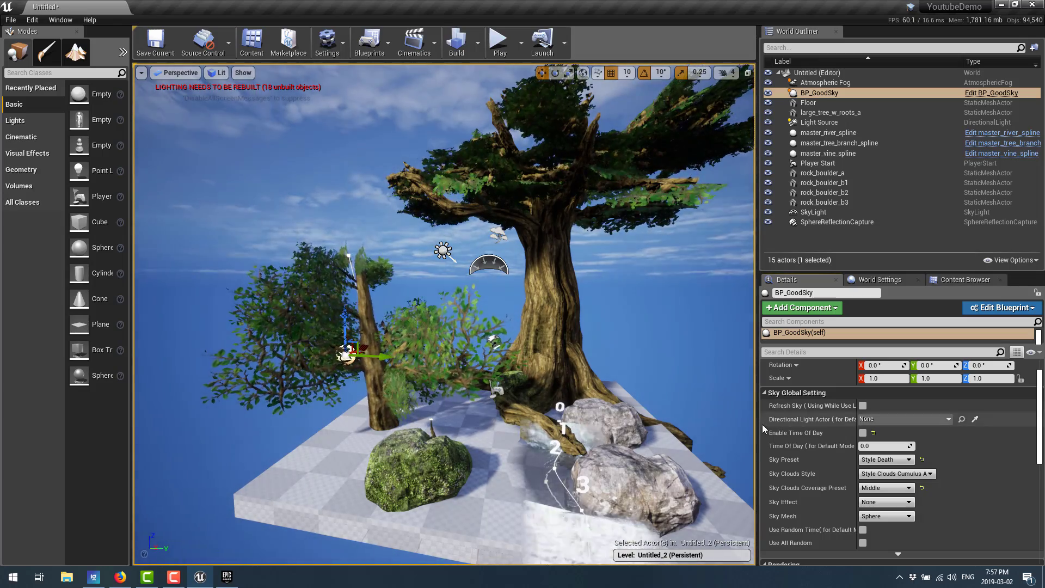
pyautogui.click(904, 474)
pyautogui.click(898, 493)
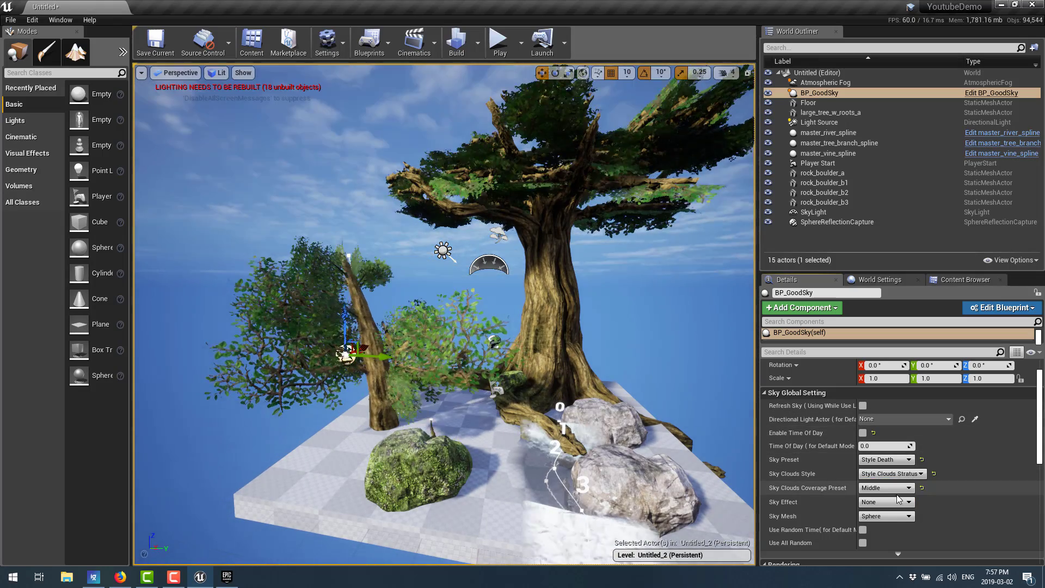
# - Try Style Clouds Cumulus B on BP_GoodSky and set its Sky Clouds Style to Style Clouds Cirriform
pyautogui.click(905, 474)
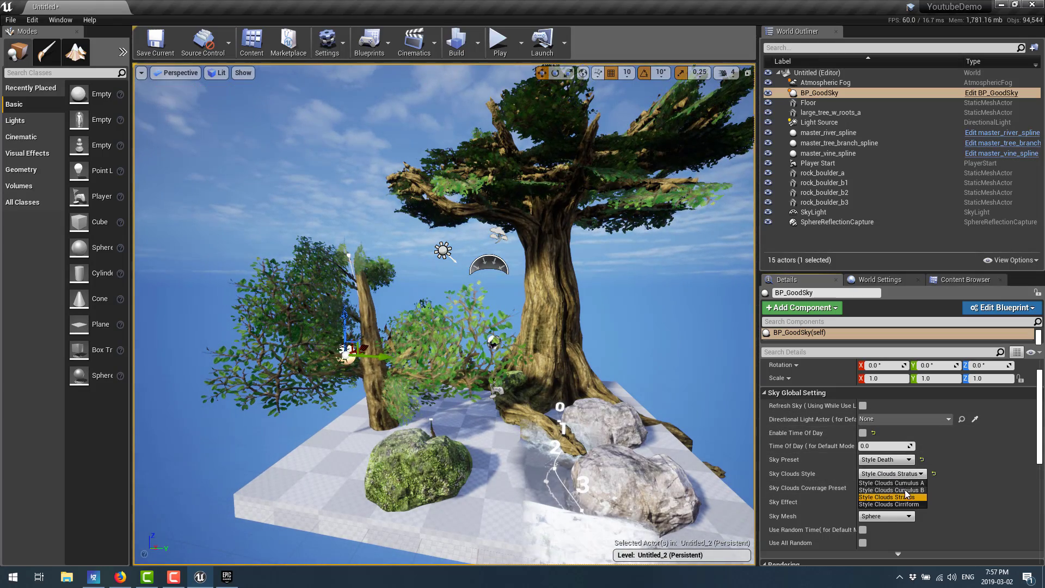
pyautogui.click(904, 491)
pyautogui.click(907, 474)
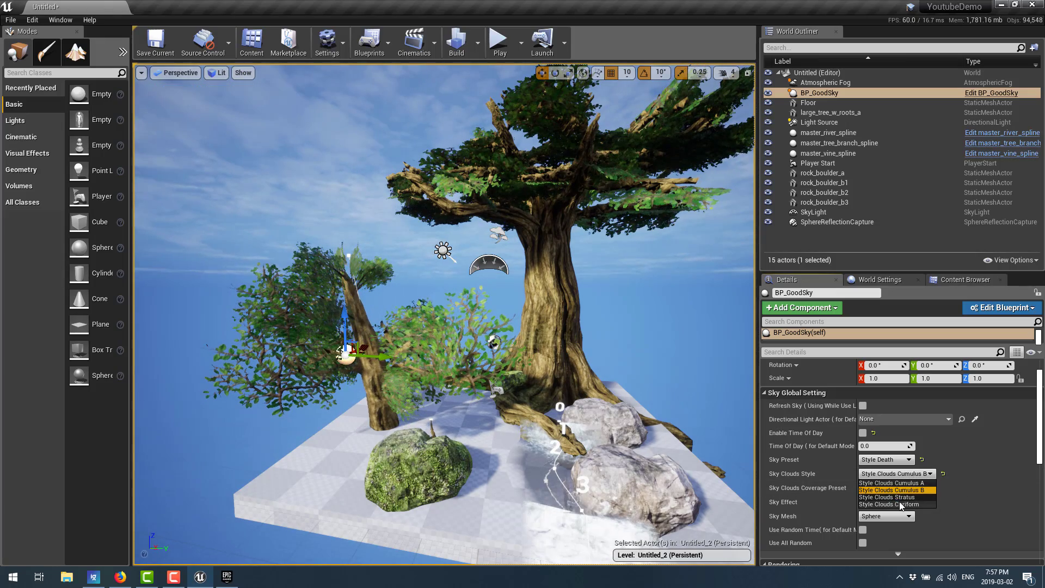
pyautogui.click(902, 505)
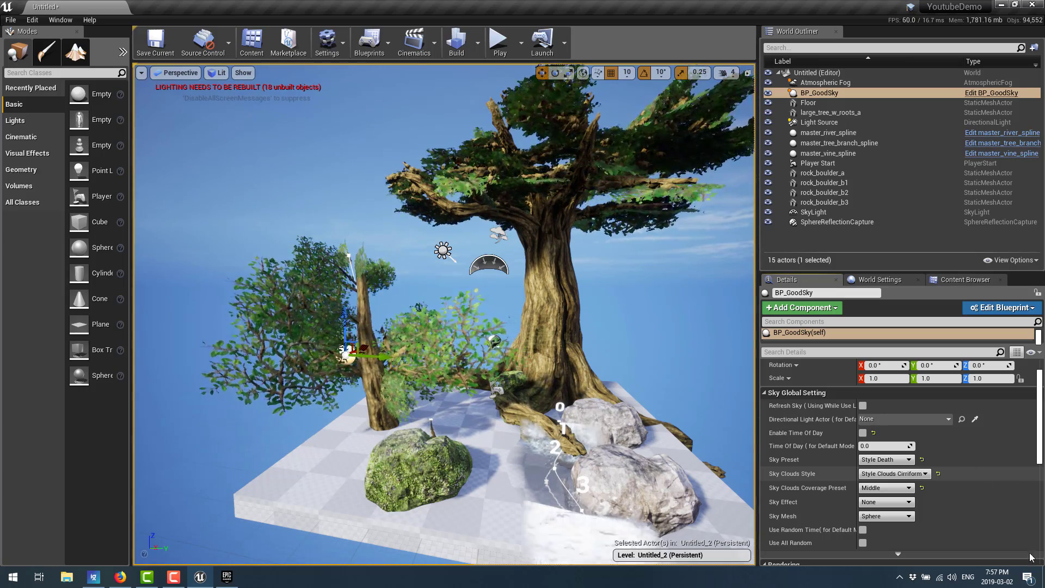
# - Set the Sky Preset of BP_GoodSky to Noon (FromTimeFunction : 12), keeping the Middle cloud coverage
pyautogui.scroll(-3, 915, 457)
pyautogui.scroll(-3, 908, 436)
pyautogui.scroll(5, 907, 437)
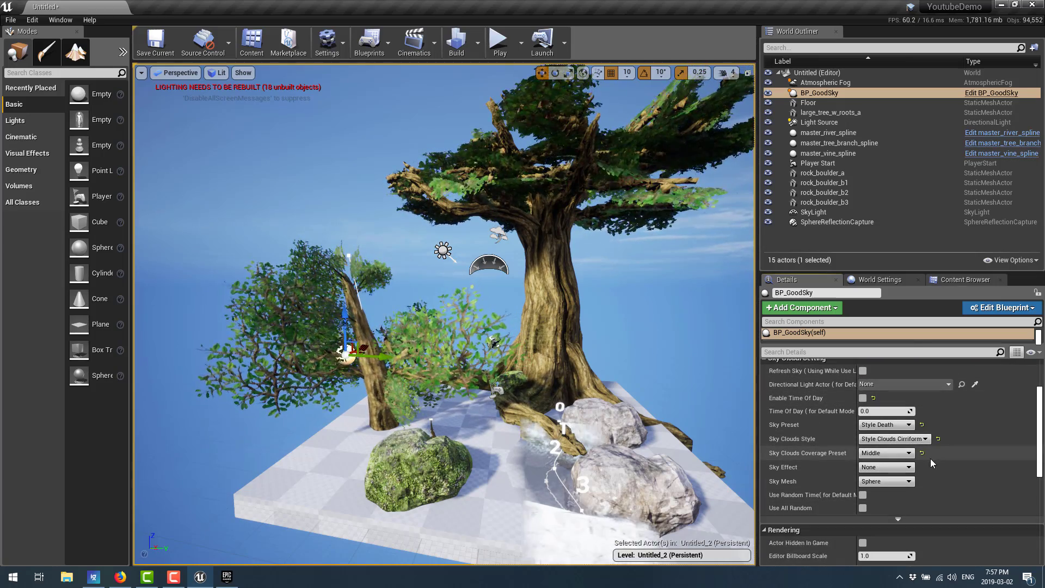
pyautogui.click(904, 468)
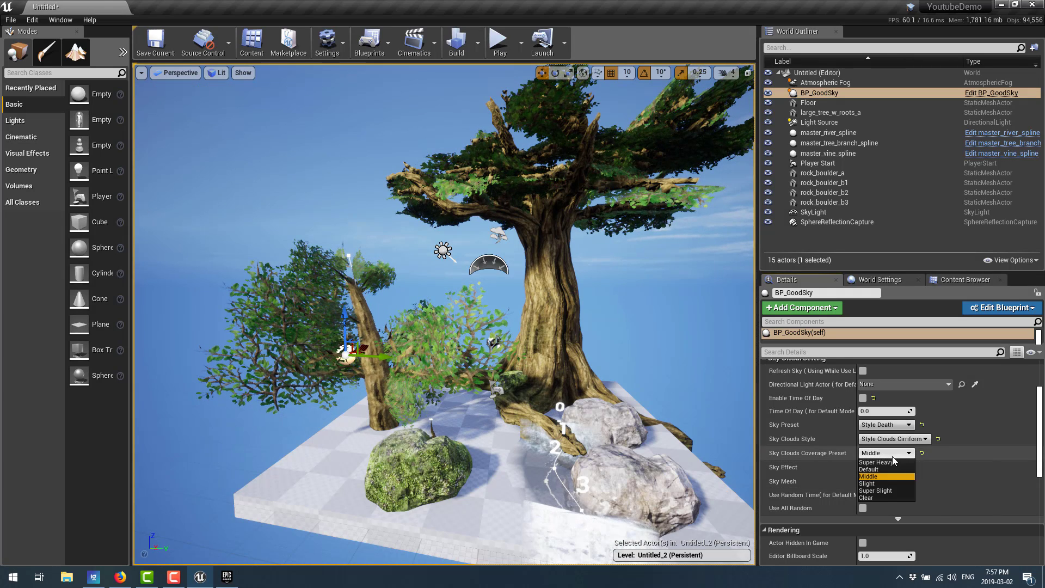
pyautogui.click(895, 444)
pyautogui.click(904, 425)
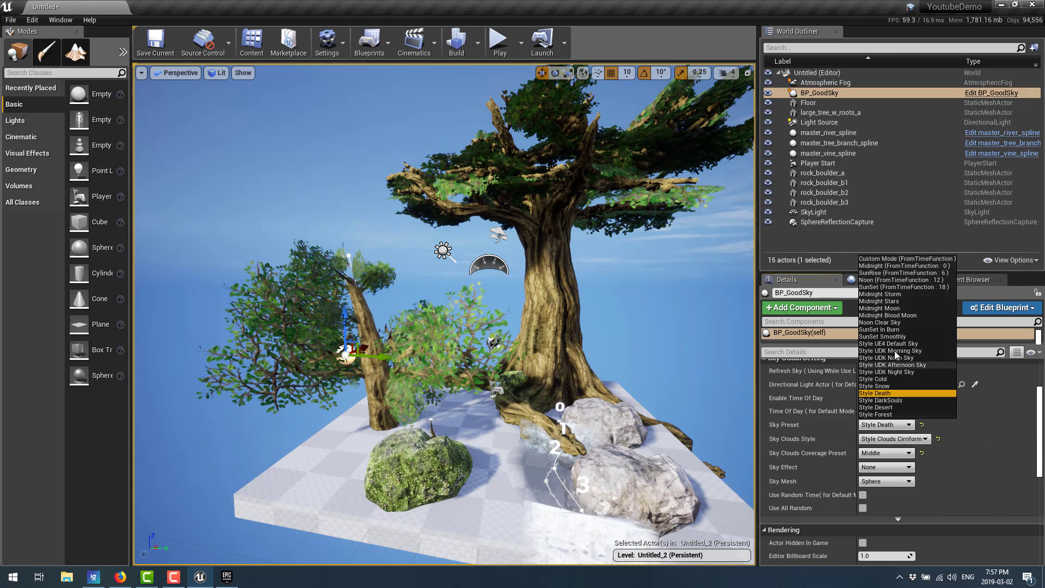
pyautogui.click(888, 280)
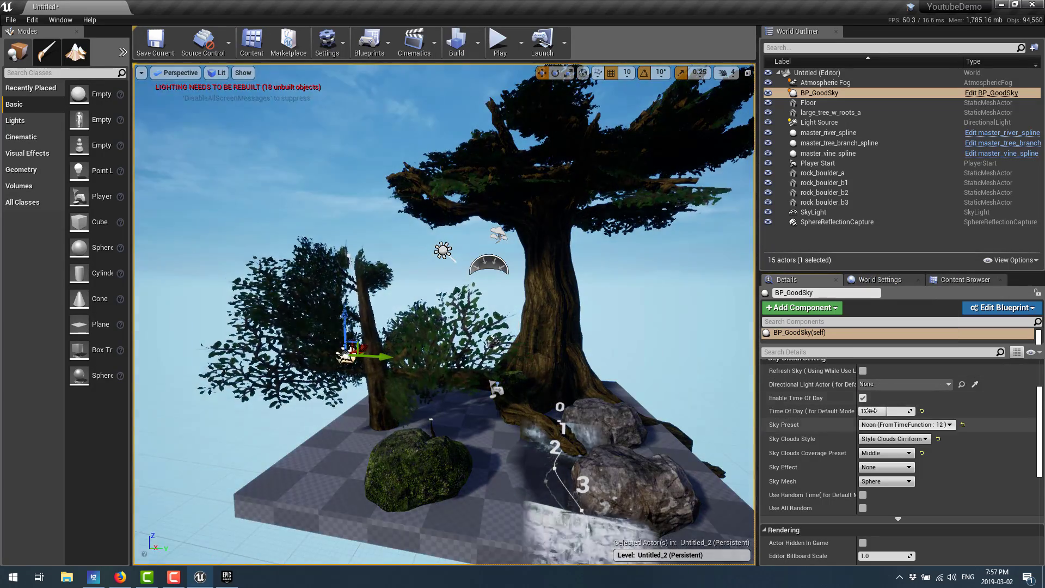
# - Check the Sky Effect options of BP_GoodSky, leave it on None, and look over the noon sky around the trees
pyautogui.click(907, 468)
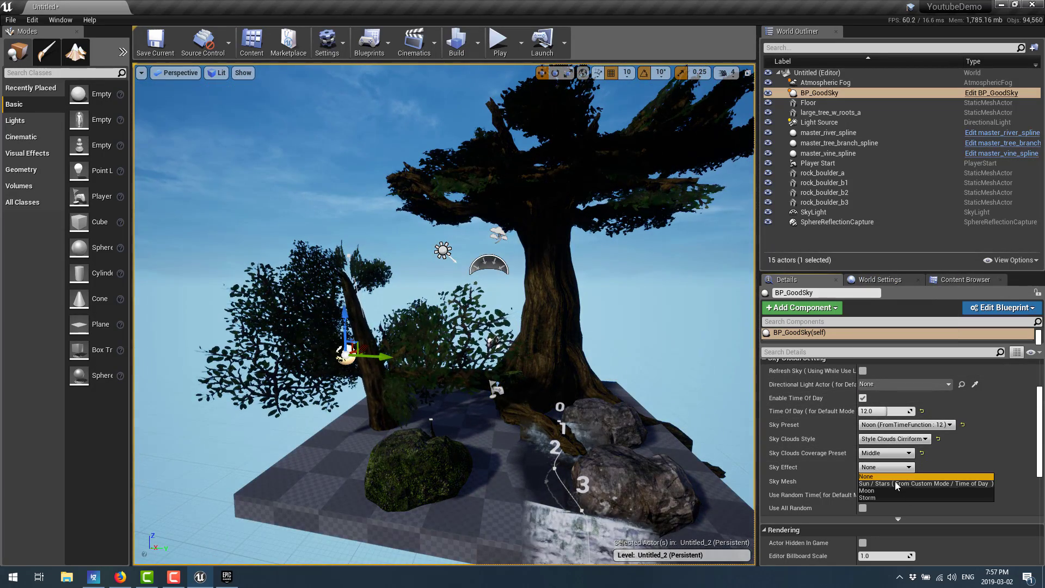
pyautogui.click(888, 476)
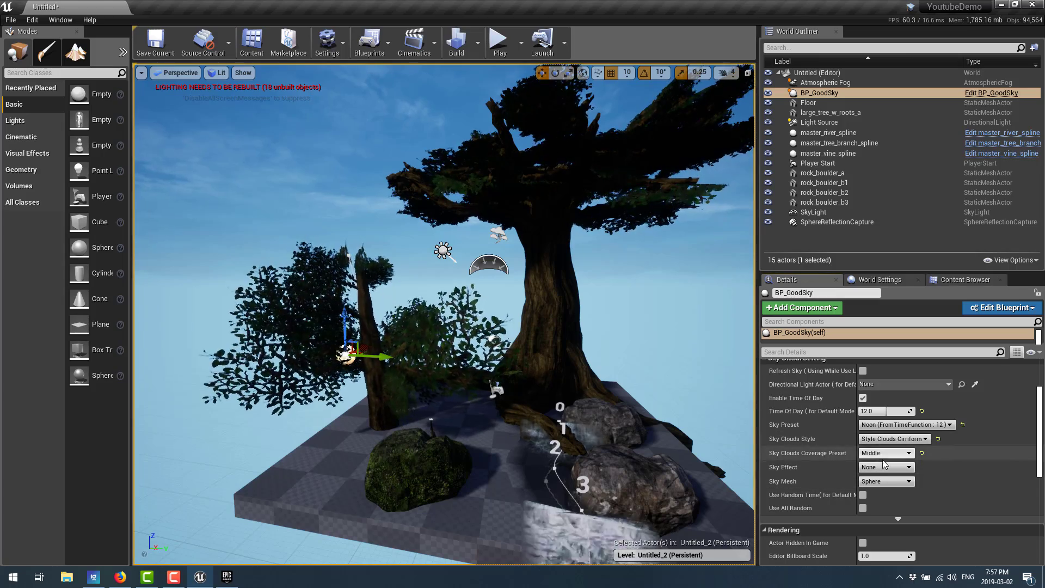
pyautogui.click(885, 467)
pyautogui.click(875, 498)
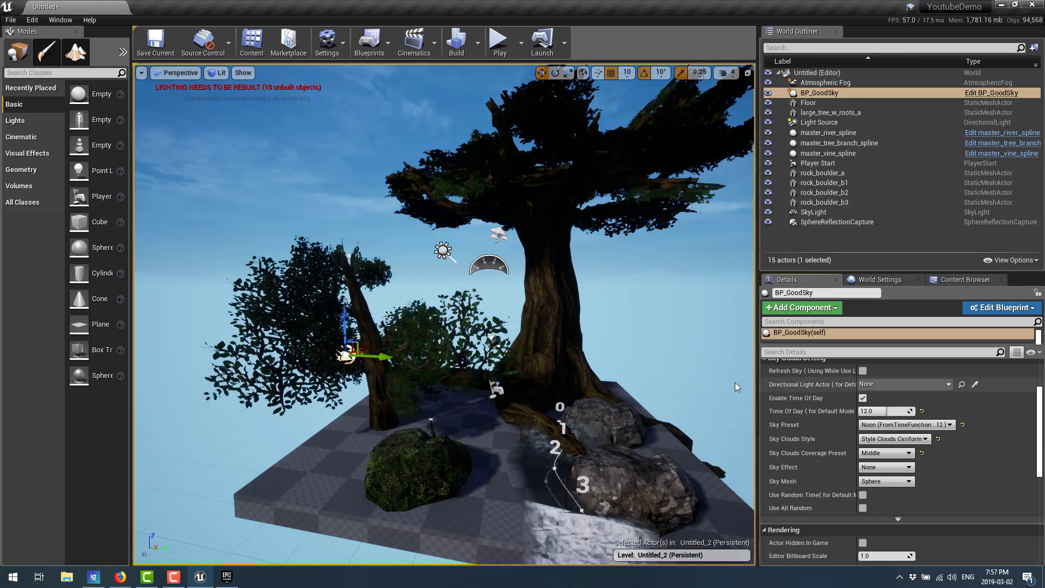
pyautogui.moveTo(616, 367); pyautogui.dragTo(523, 266, button='right')
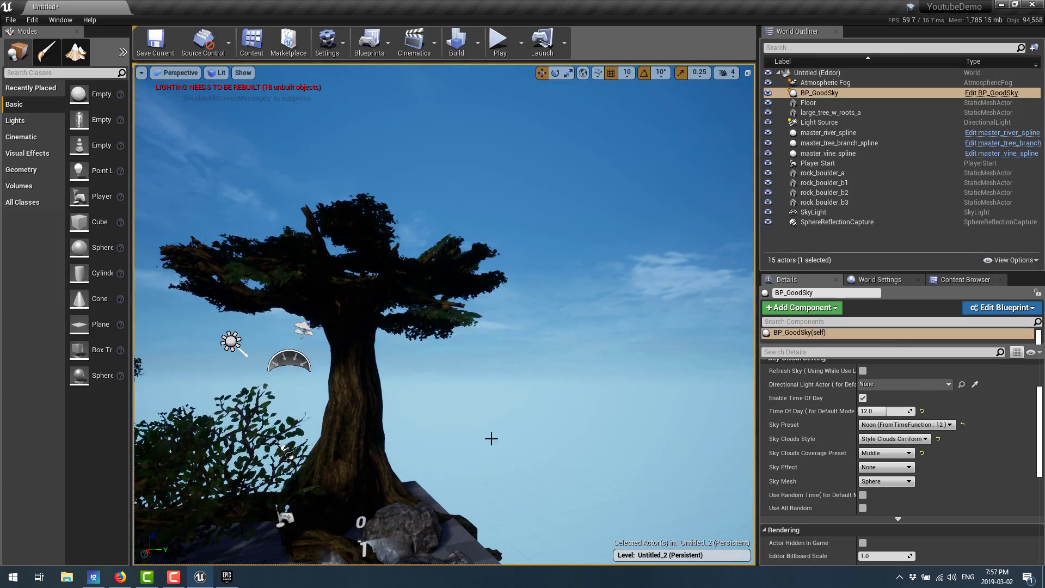
pyautogui.moveTo(527, 413); pyautogui.dragTo(411, 452, button='right')
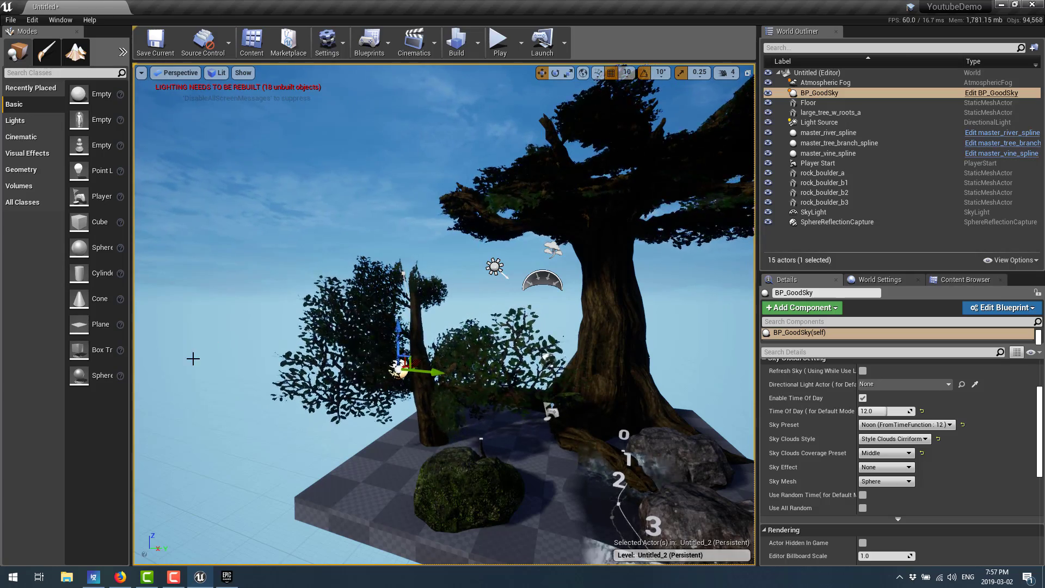
# - Switch to Firefox, review the March free assets article and the Procedural Nature Pack Vol 1 page, and return to the Unreal Editor
pyautogui.click(120, 576)
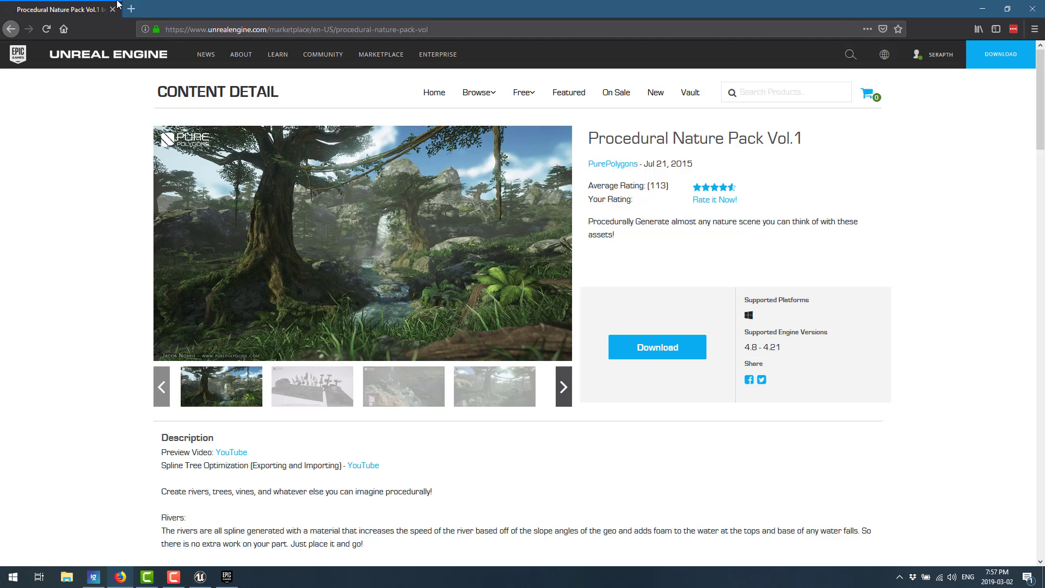
pyautogui.hotkey('alt', 'Left')
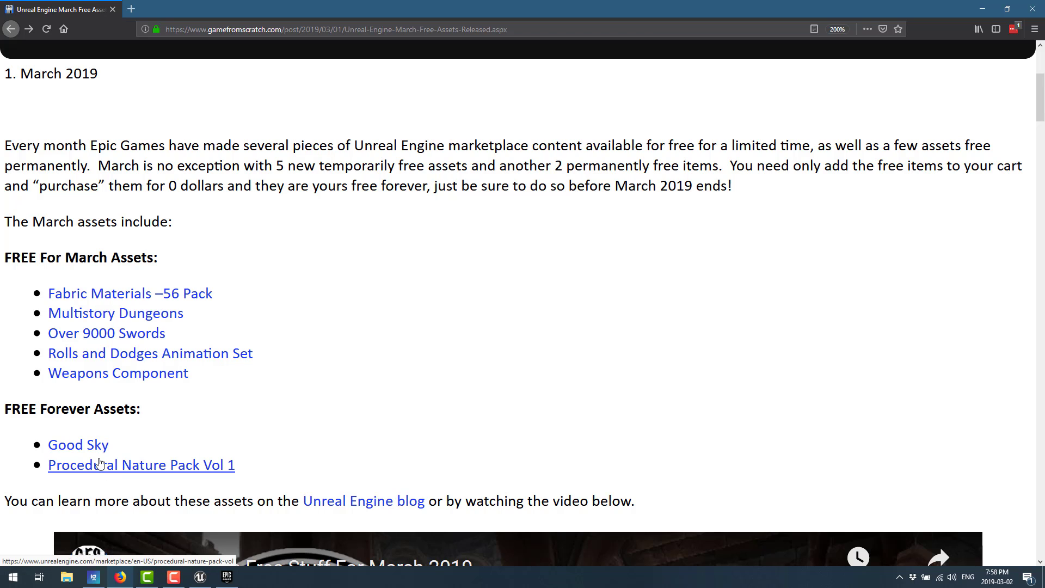
pyautogui.click(152, 471)
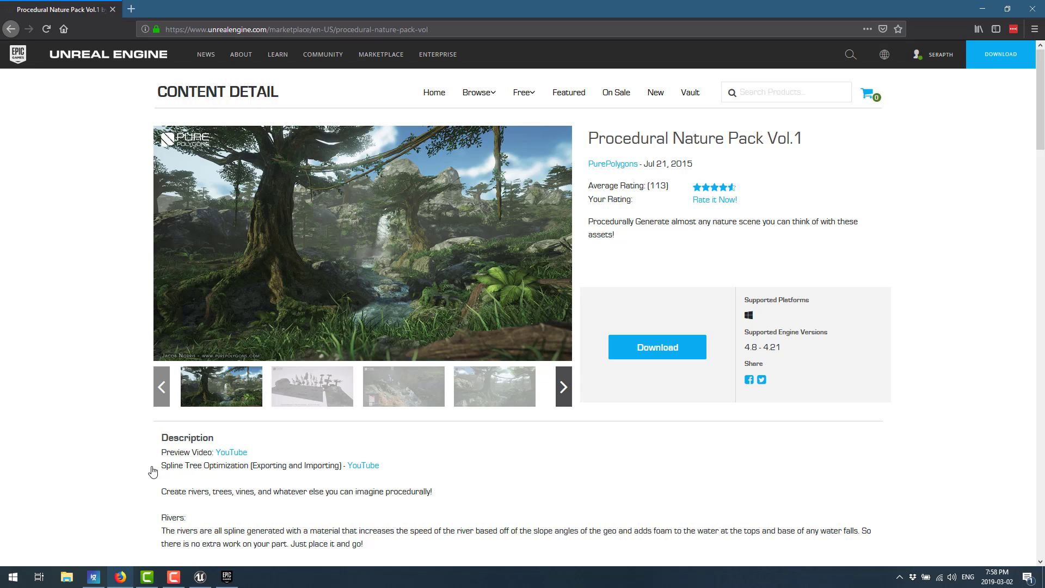
pyautogui.hotkey('alt', 'Left')
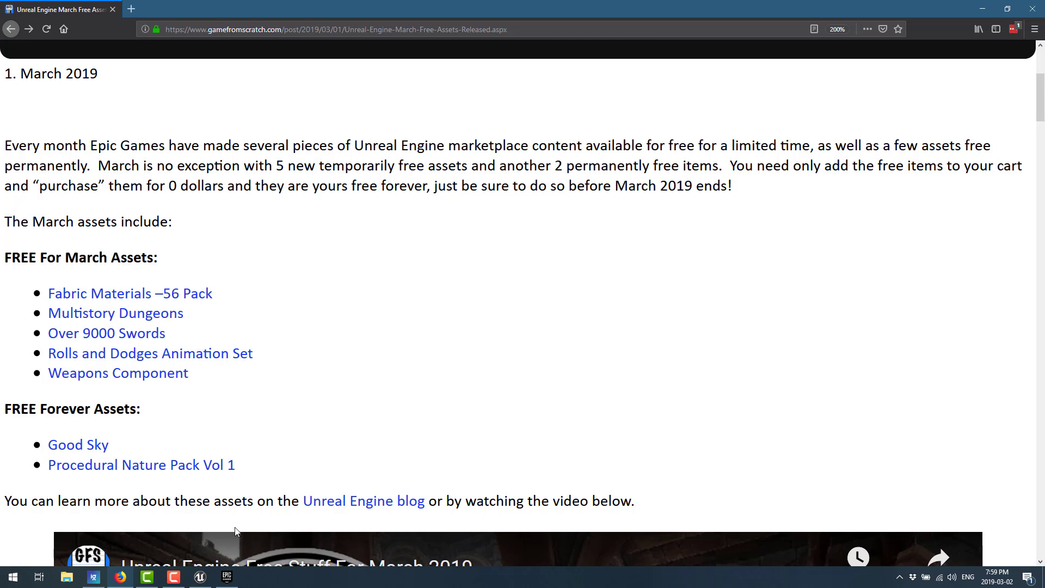
pyautogui.click(201, 578)
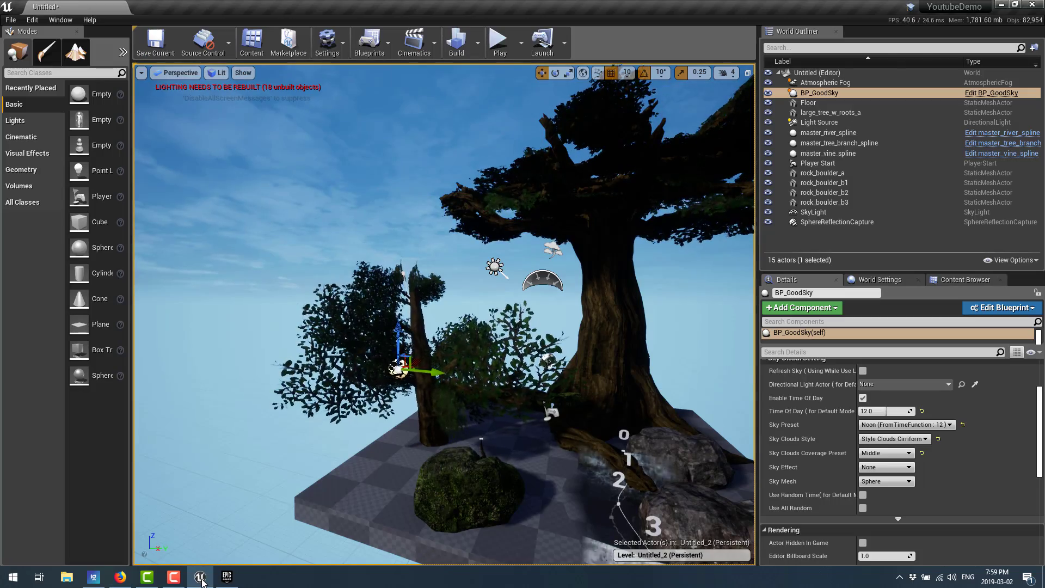